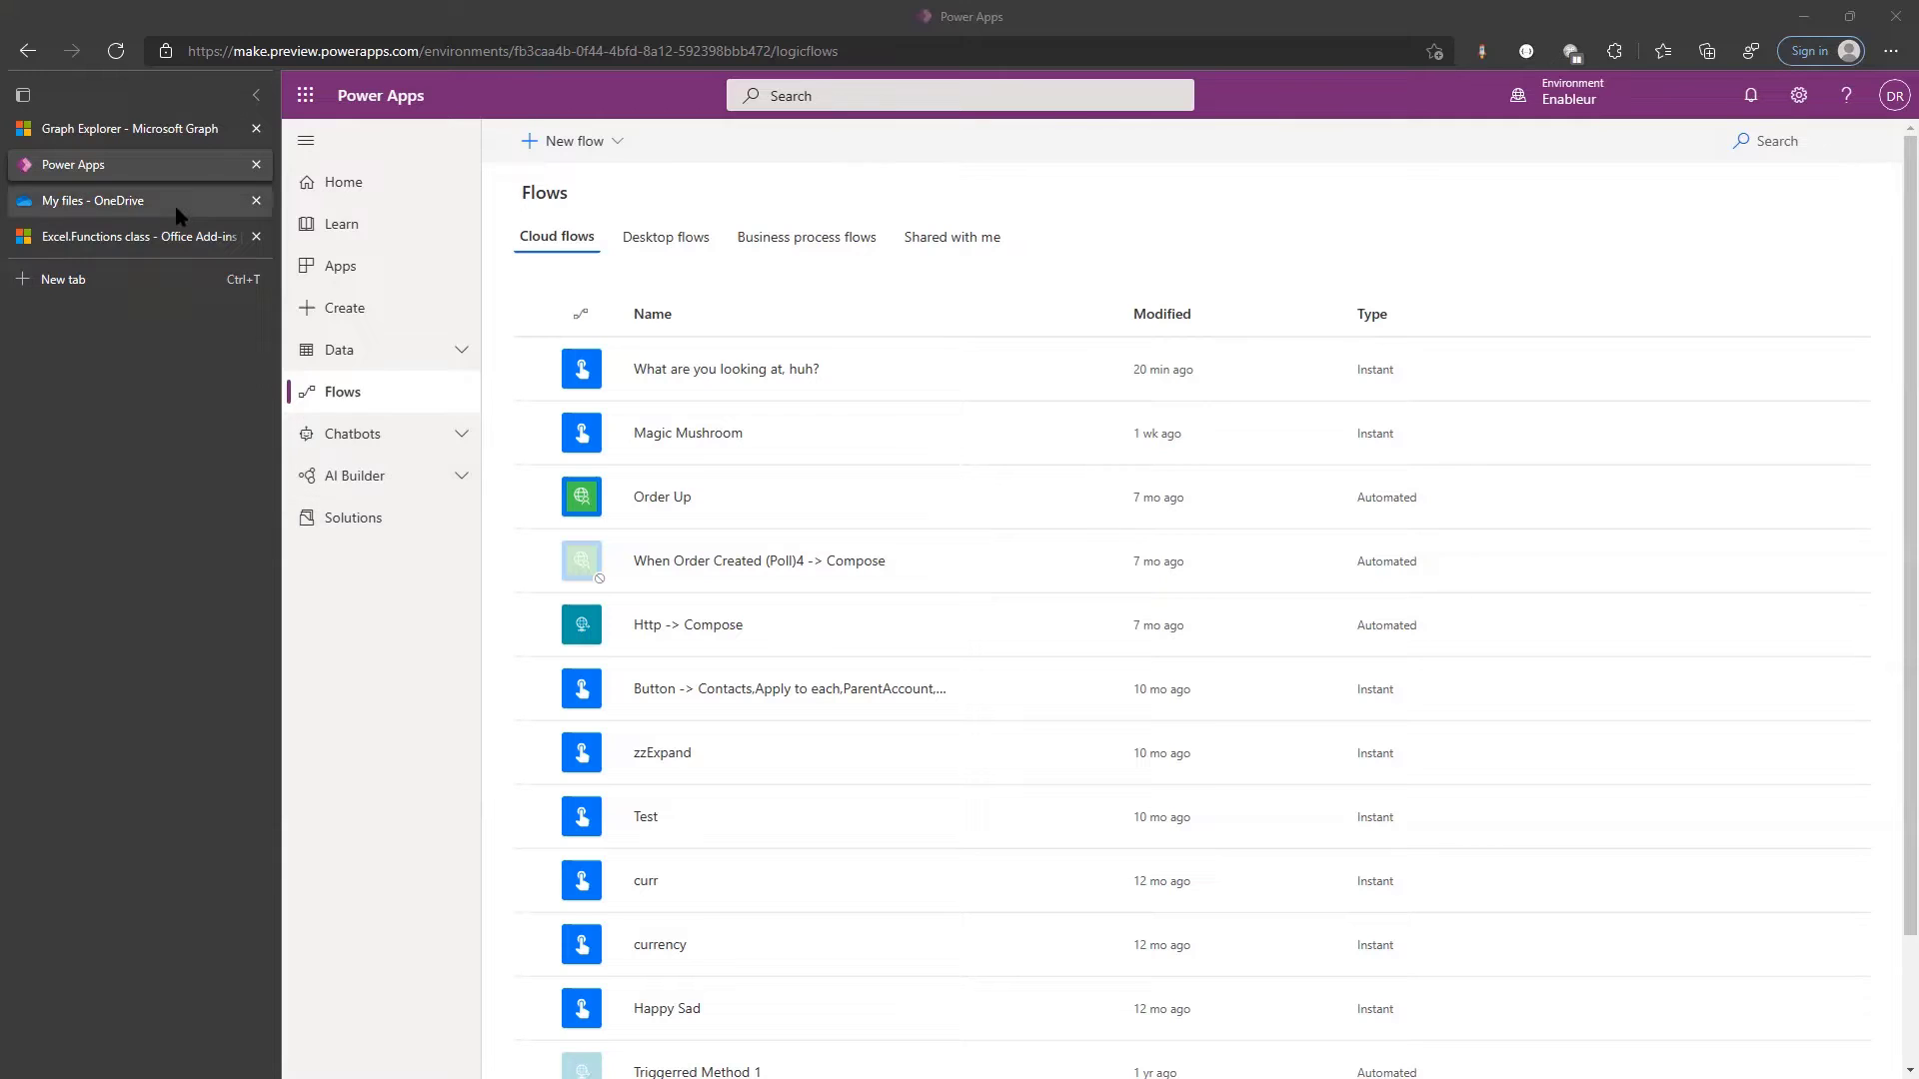
Load the Excel 'calculate loan payment' sample query in Graph Explorer
mouse_move(176, 207)
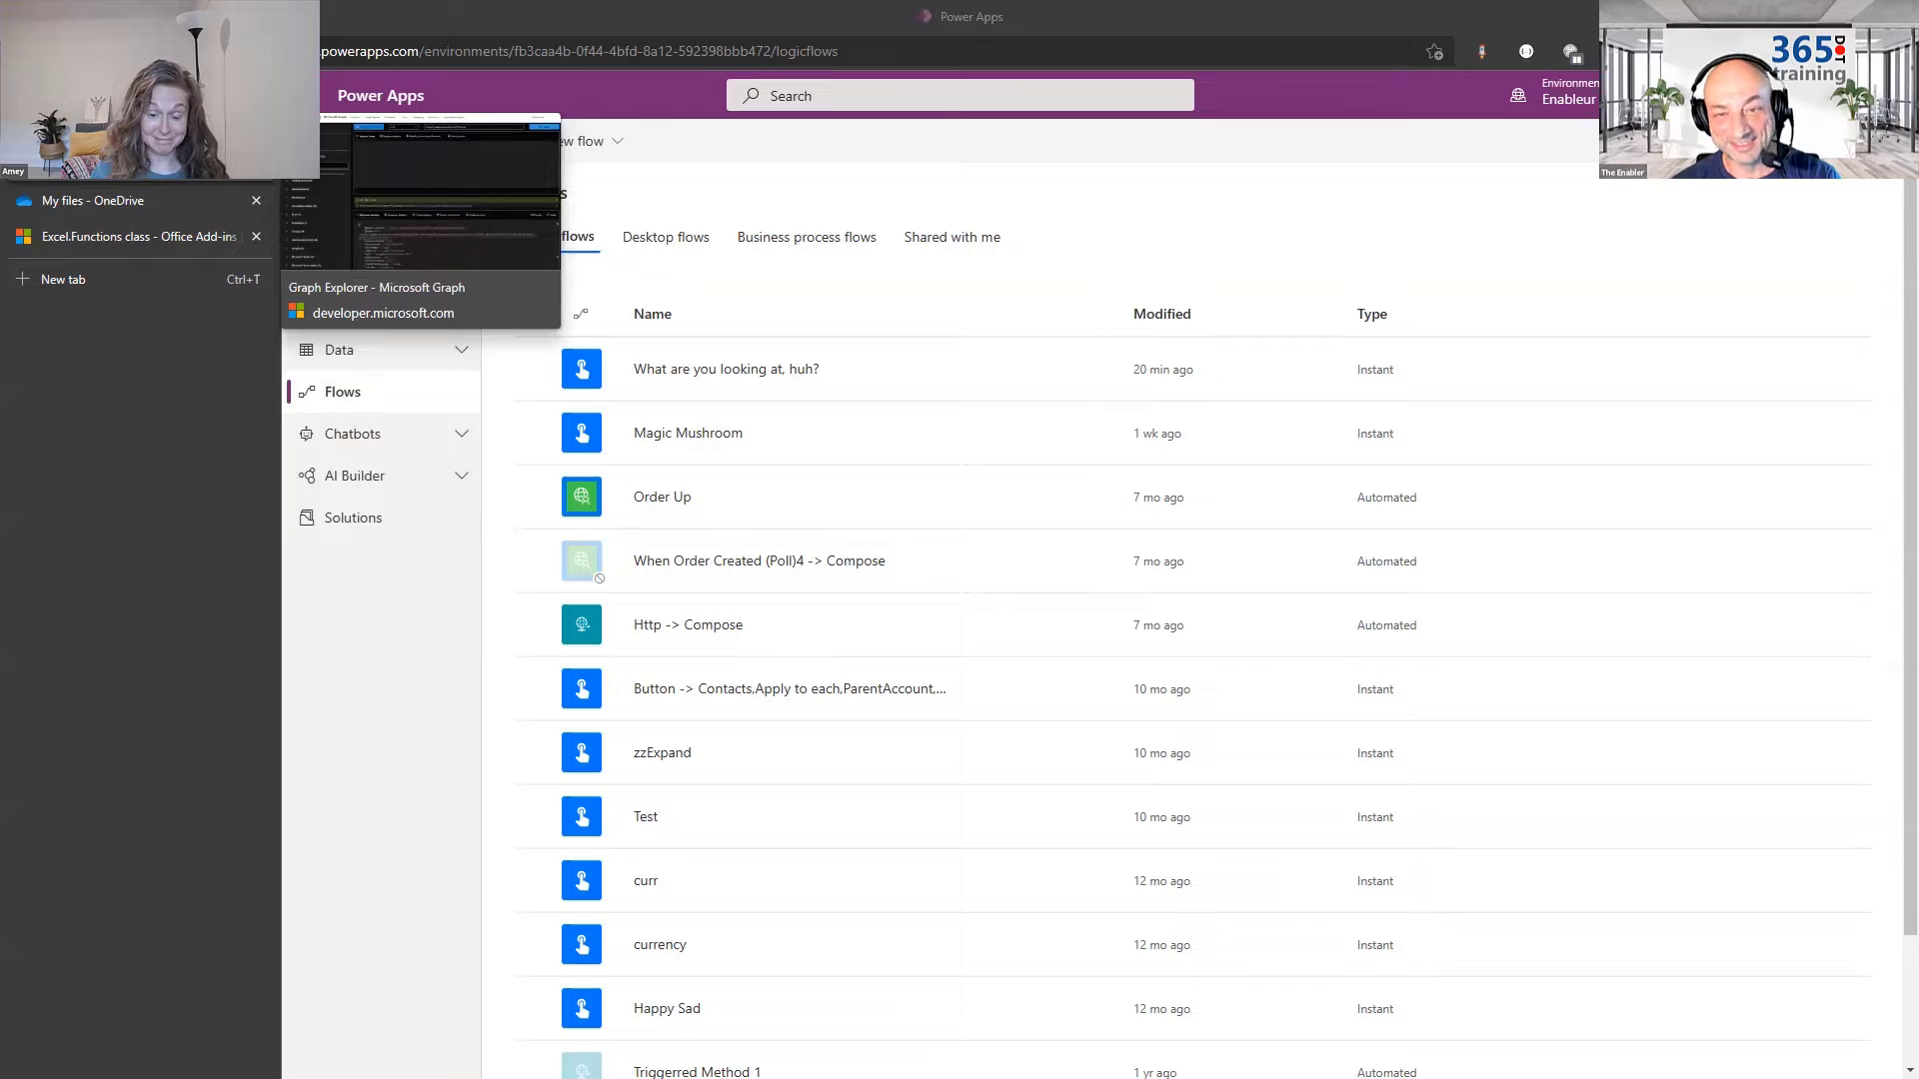
click(130, 128)
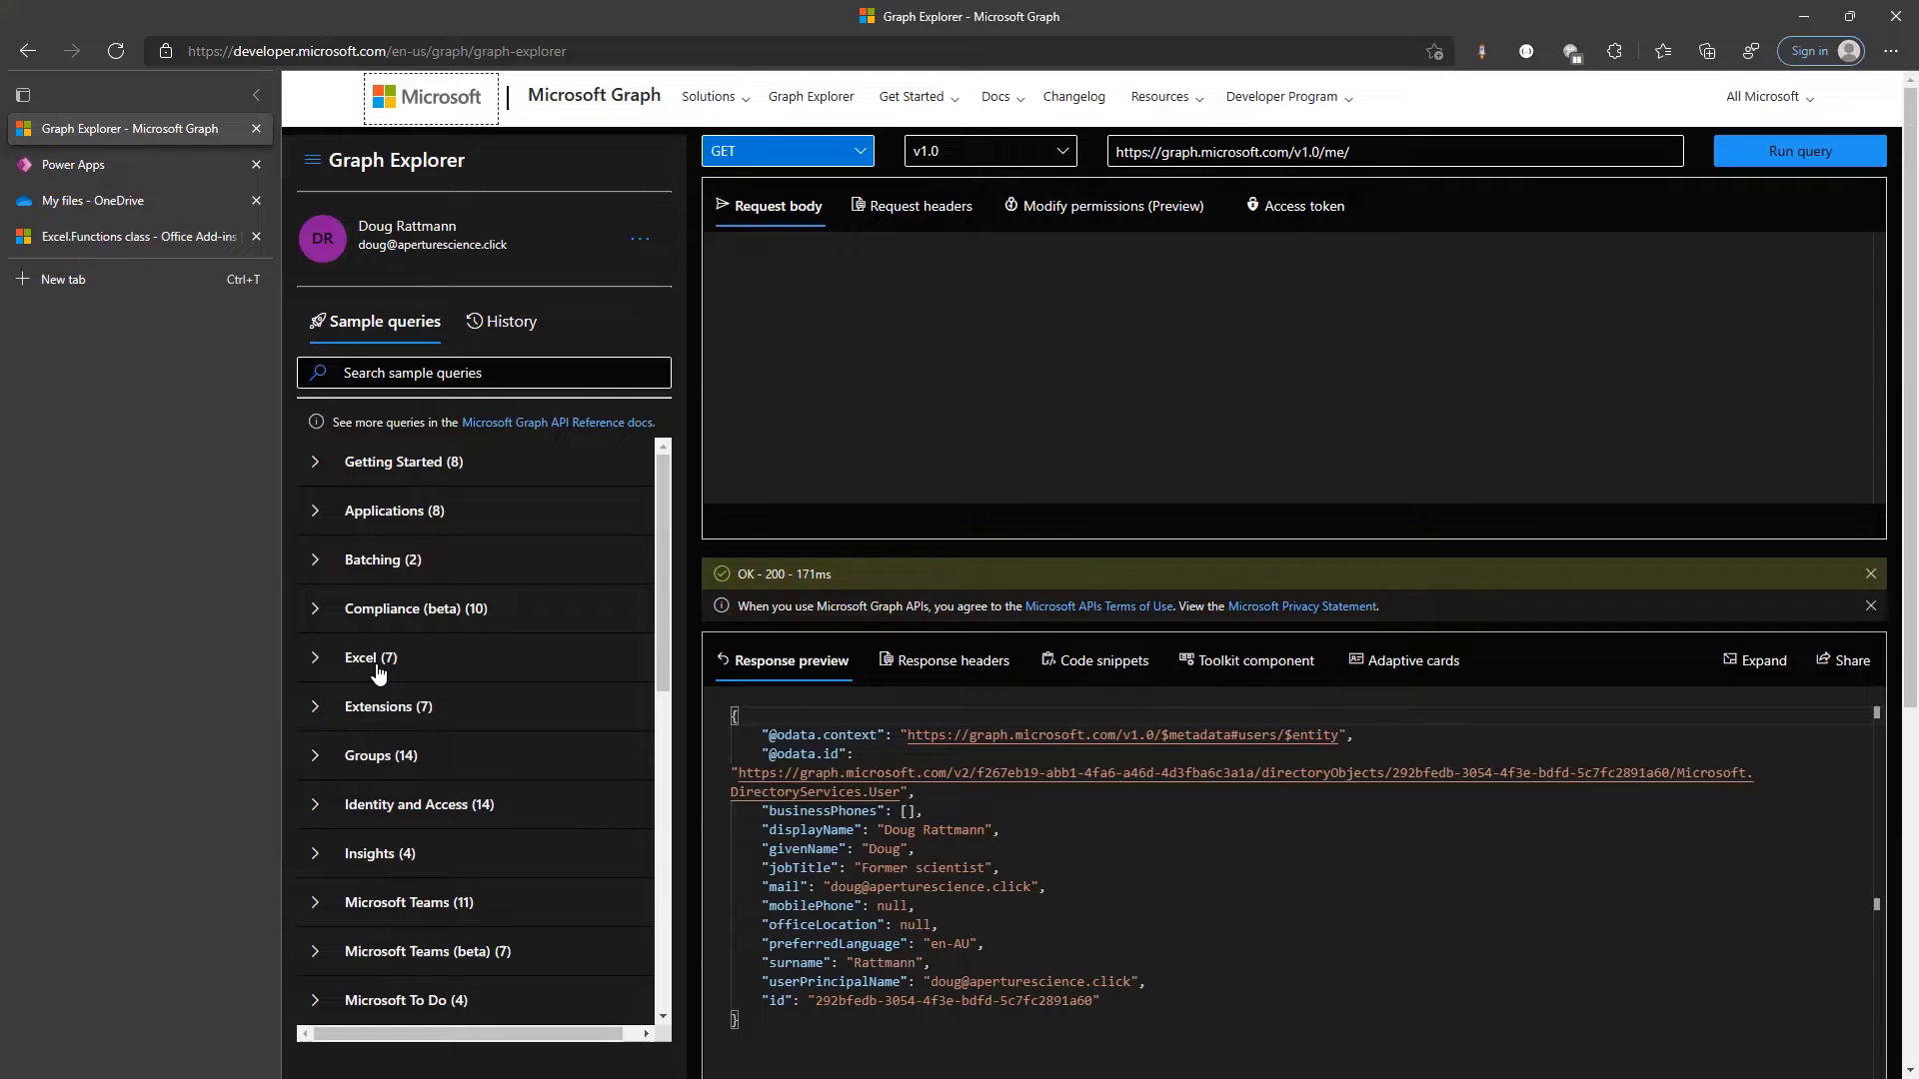
click(318, 658)
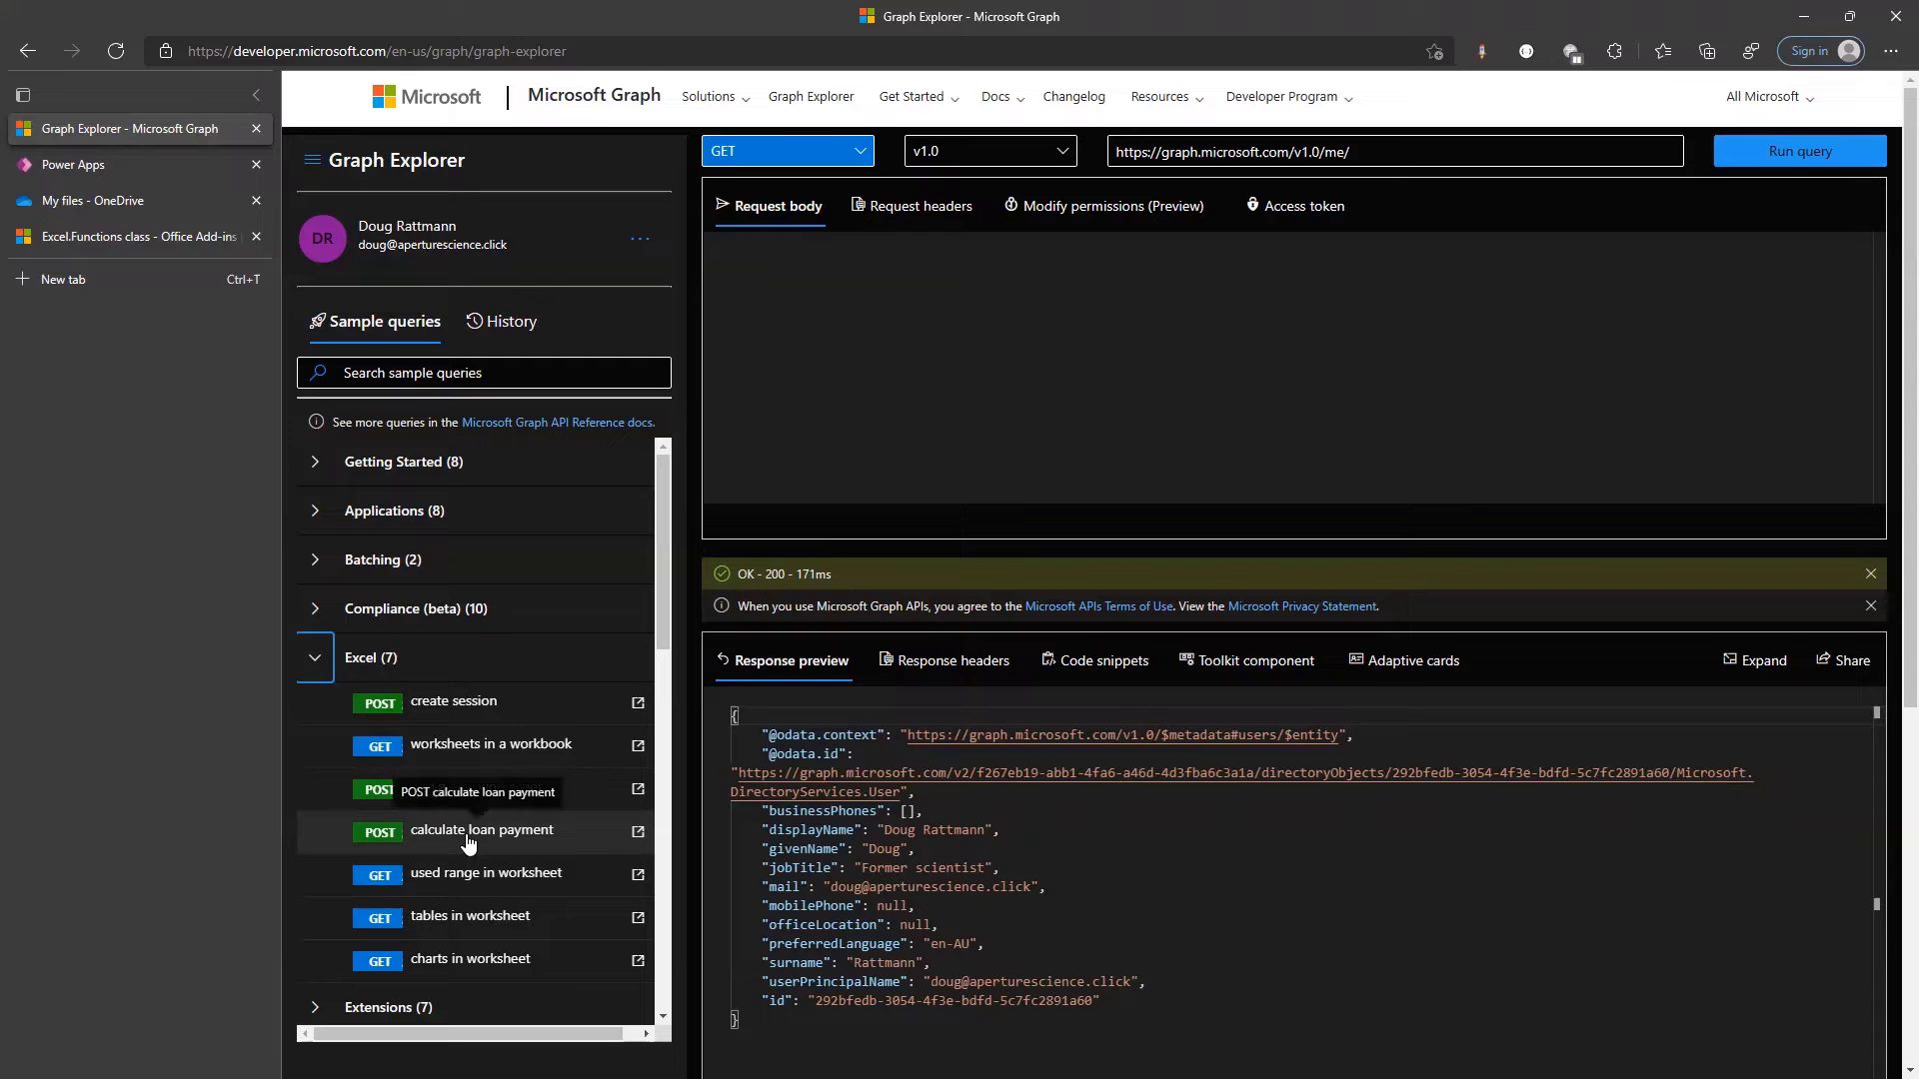
click(466, 834)
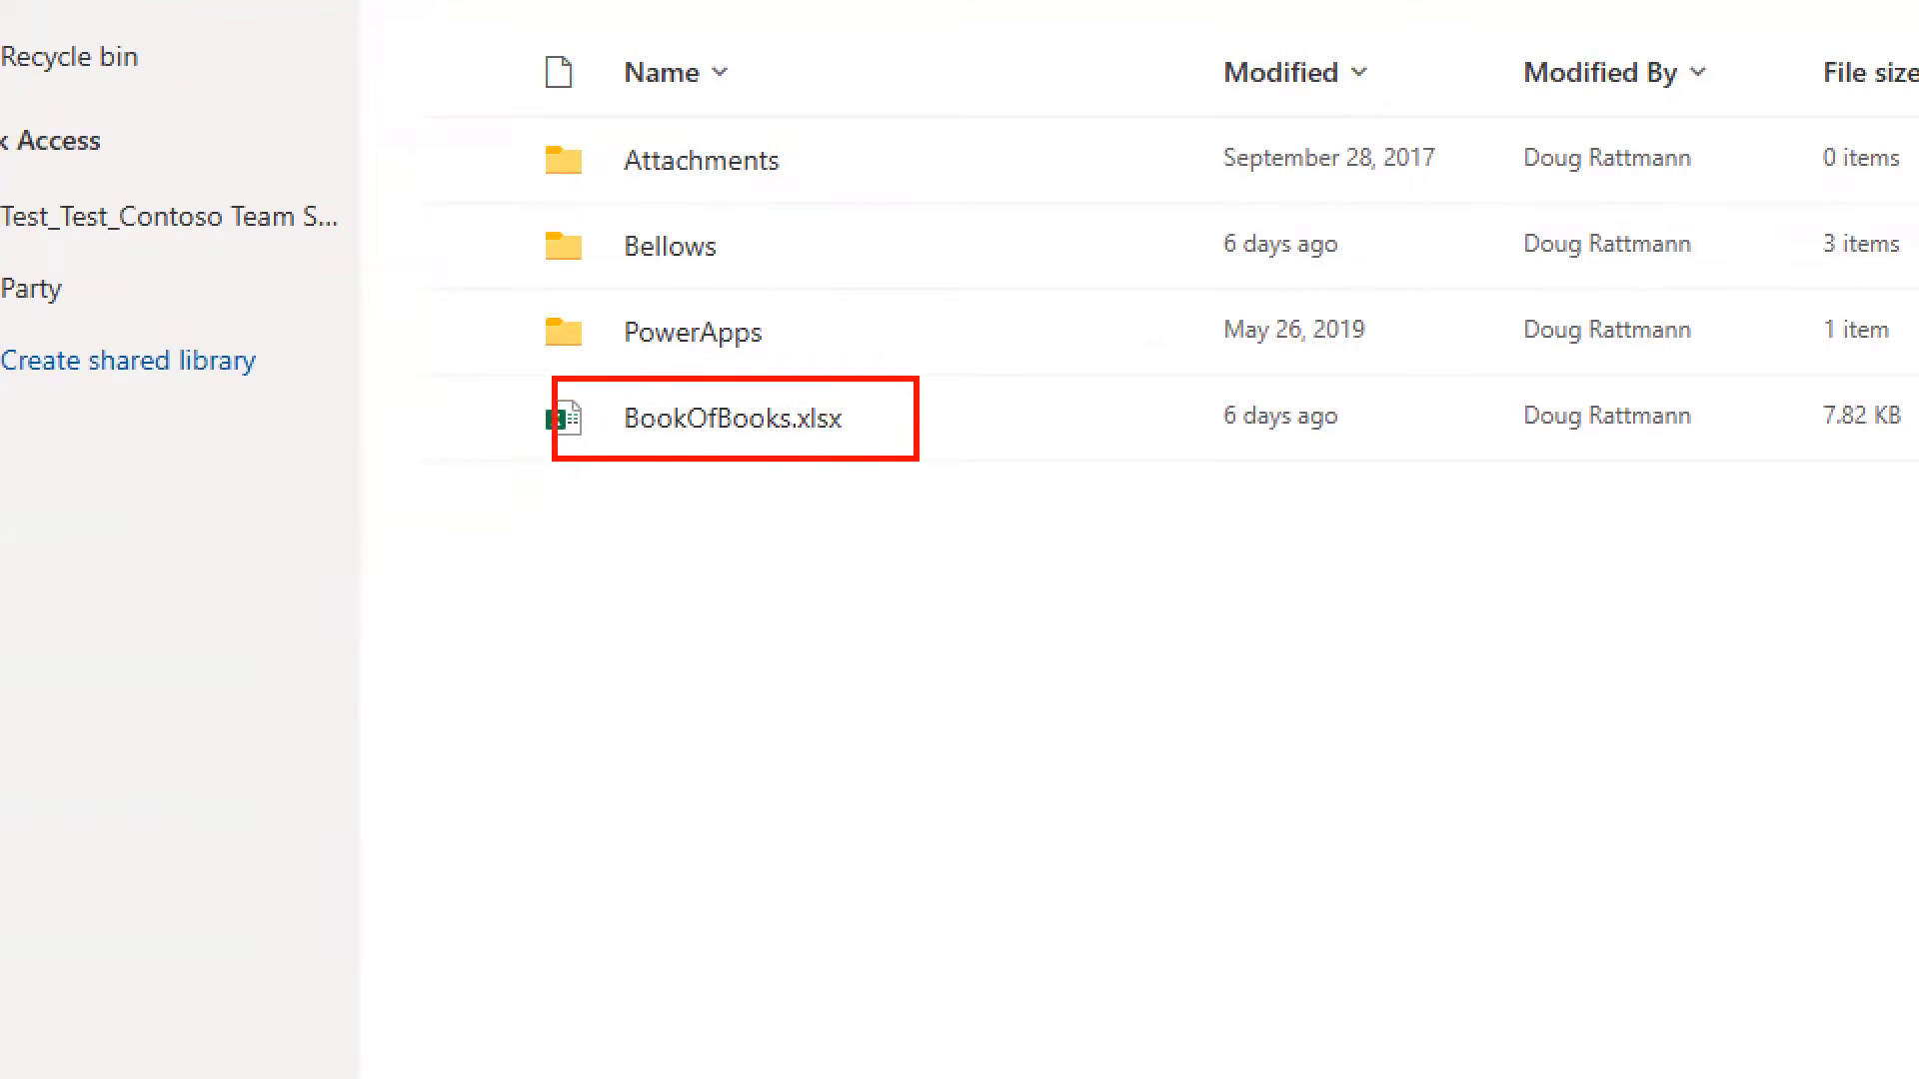
Open BookOfBooks.xlsx in Excel for the web, select cell A1 of the empty sheet, and close it
click(745, 420)
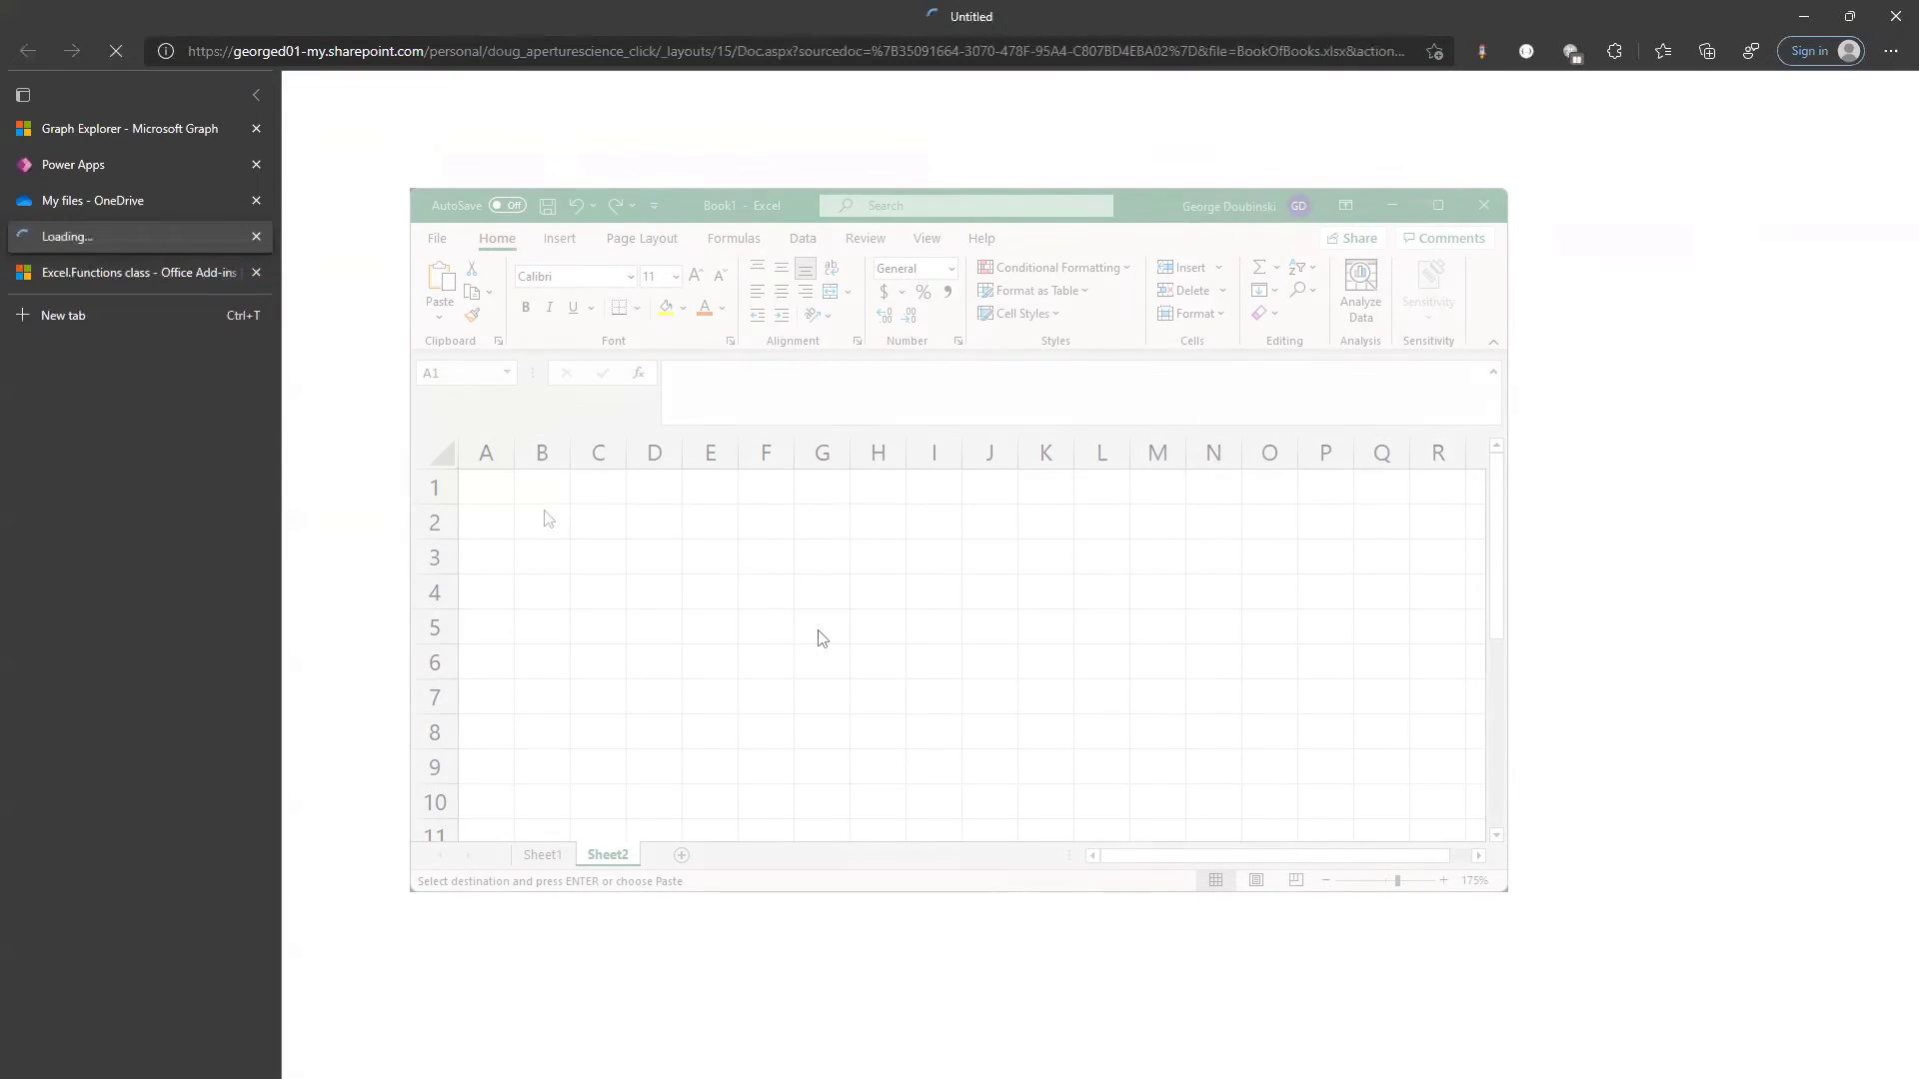
key(ctrl+v)
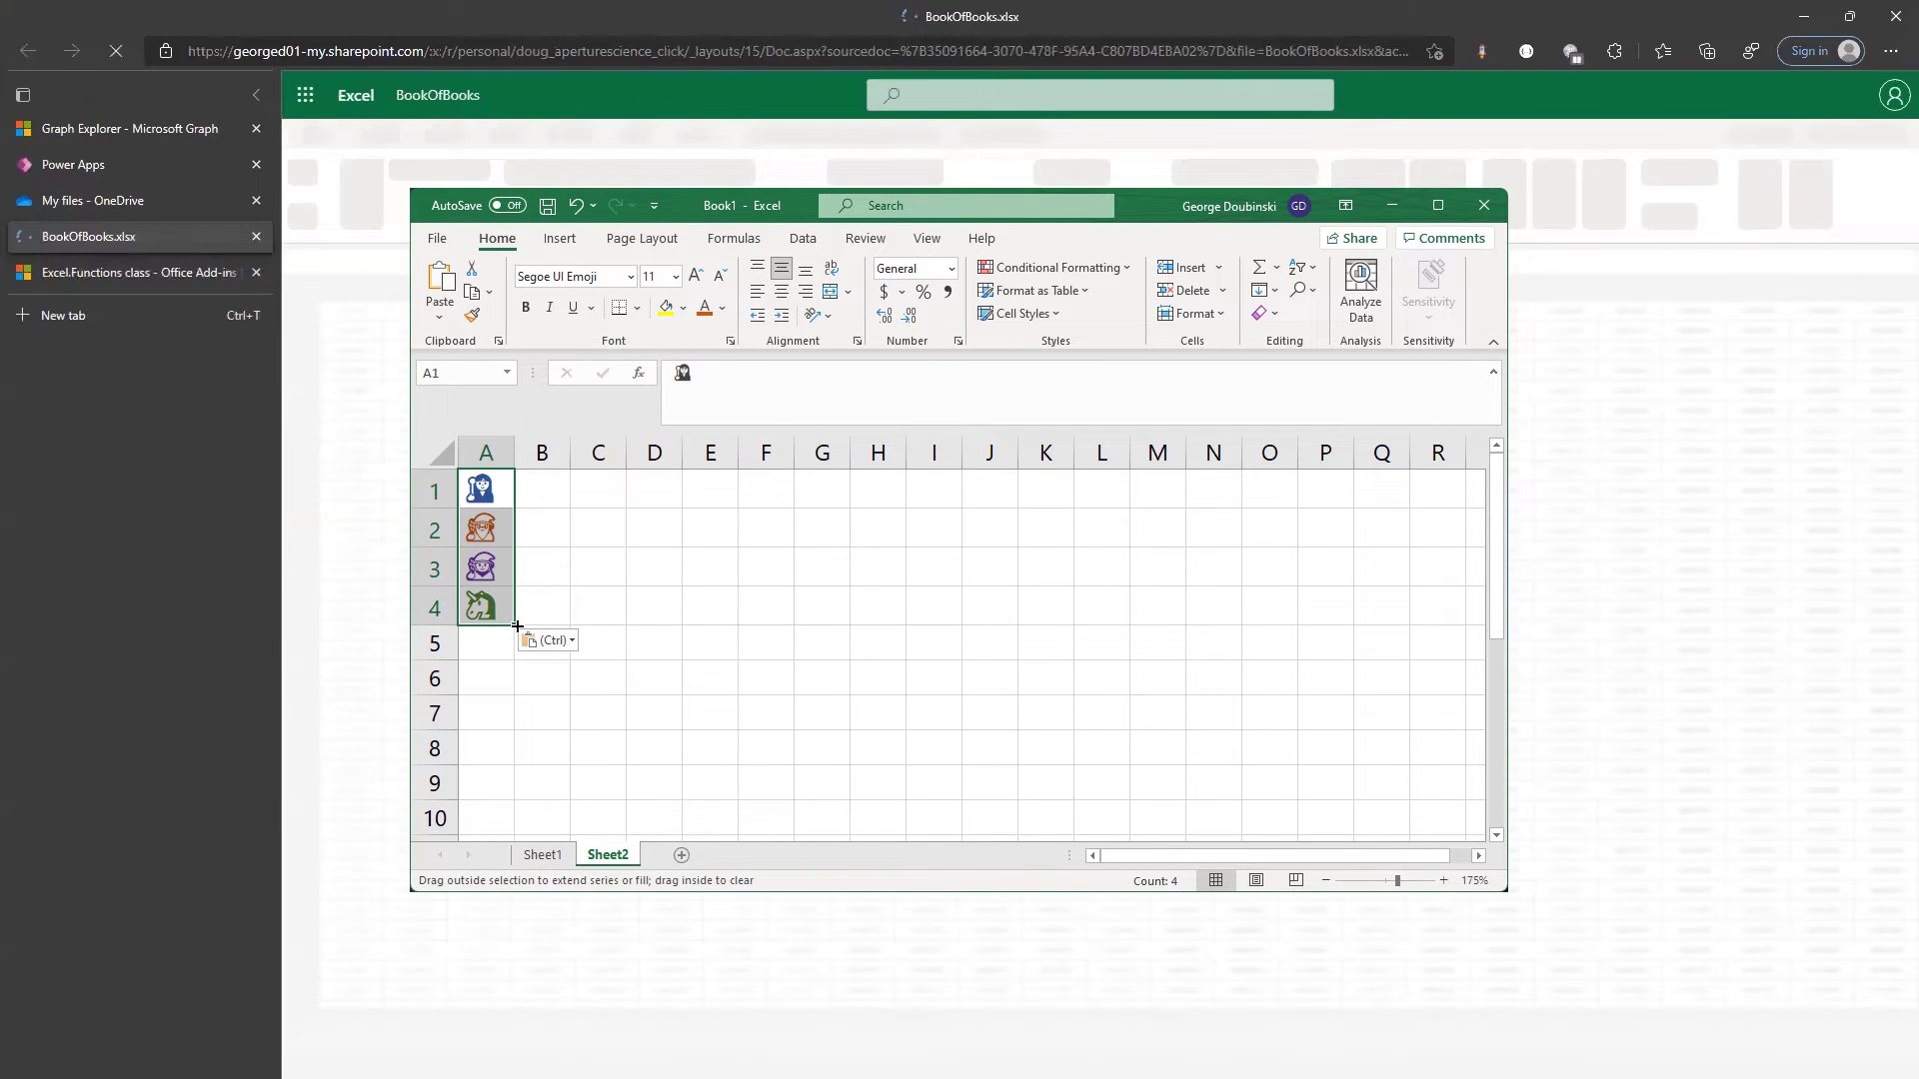
drag(514, 625, 1456, 625)
click(1349, 704)
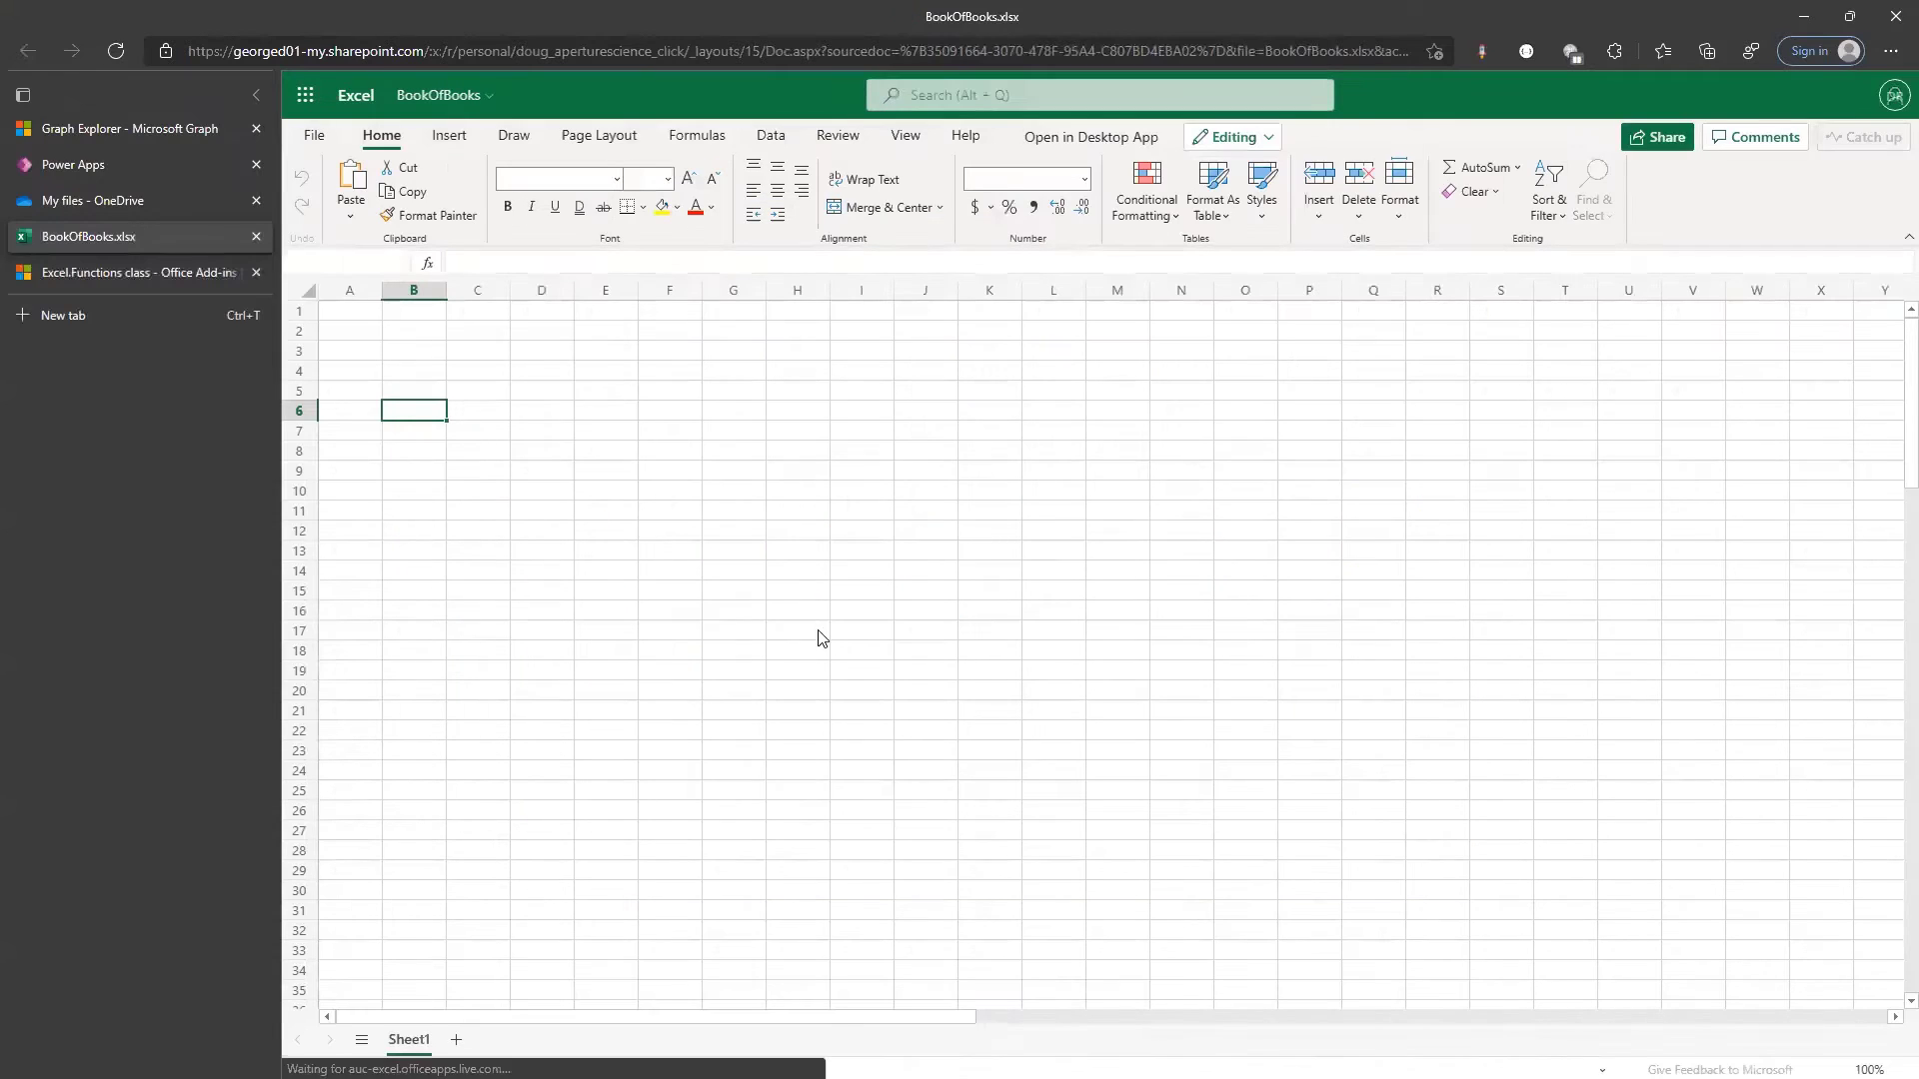
click(351, 310)
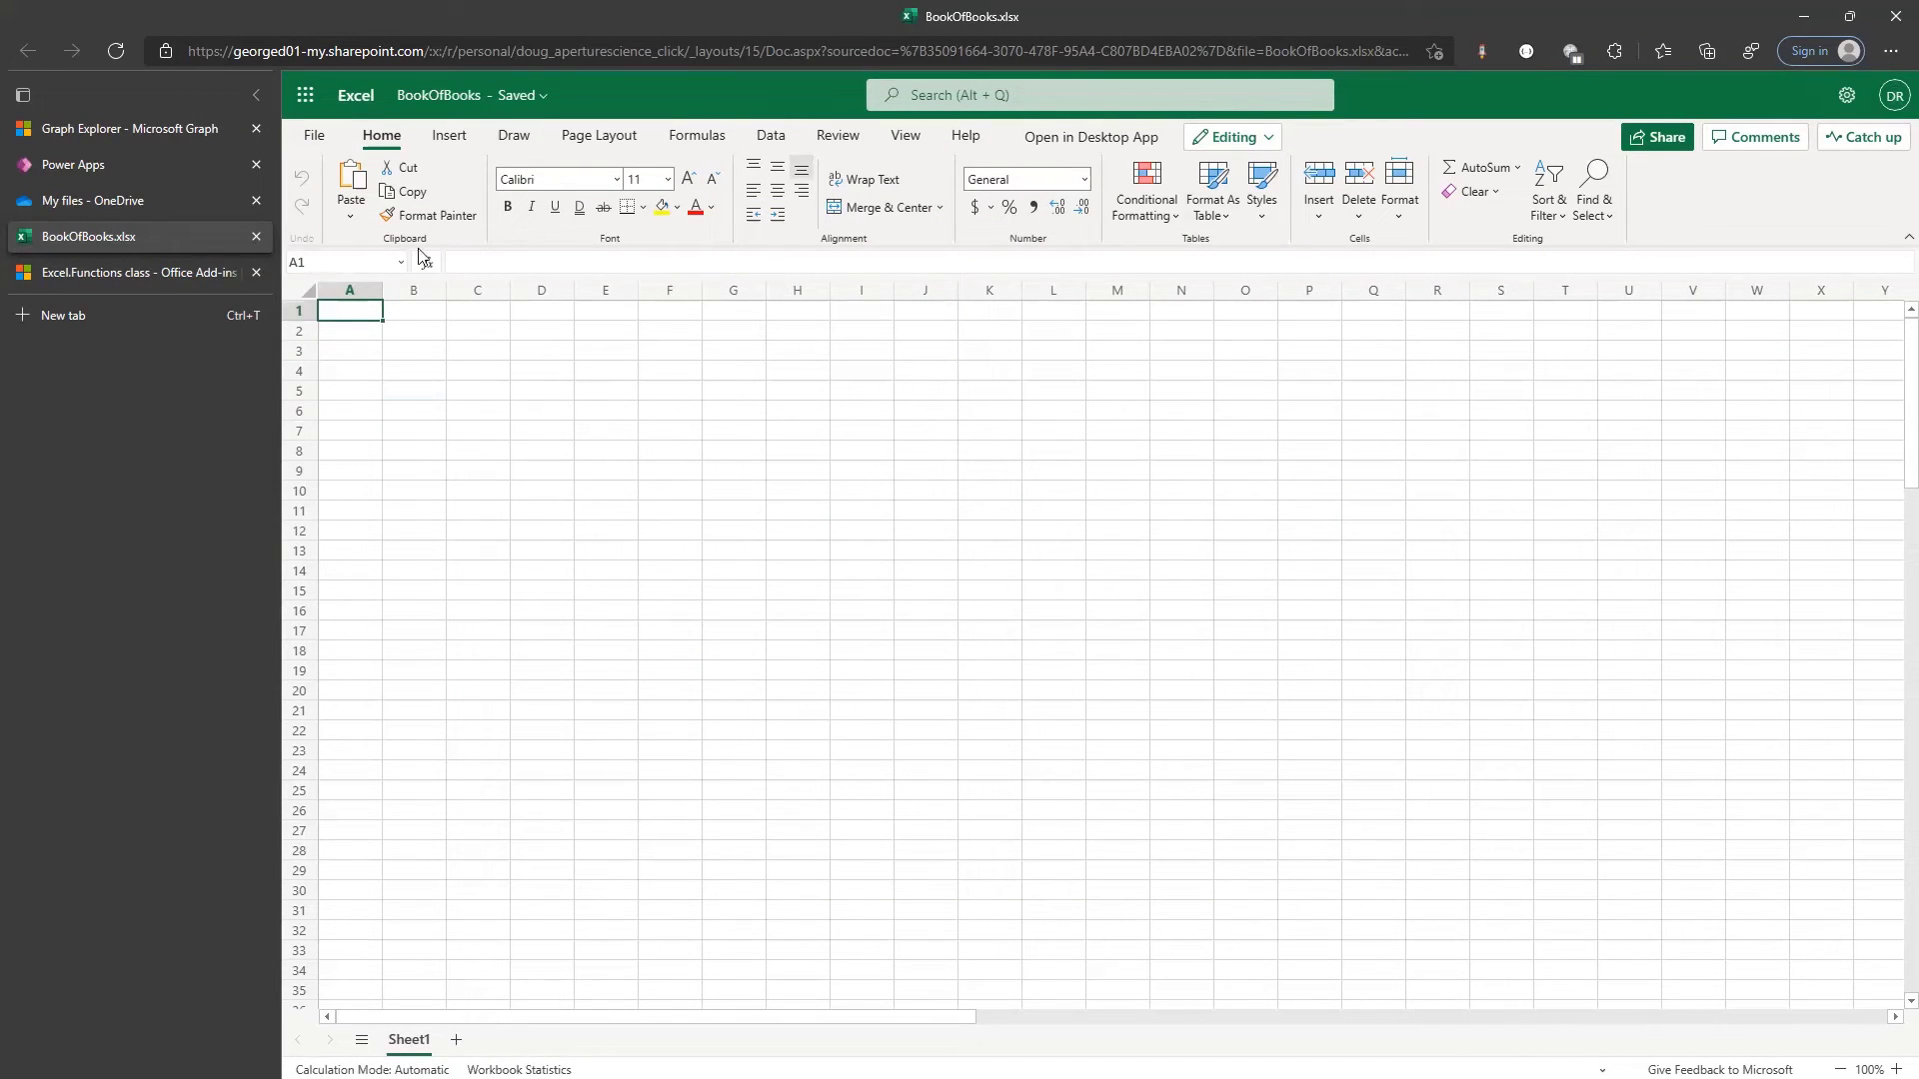
click(256, 235)
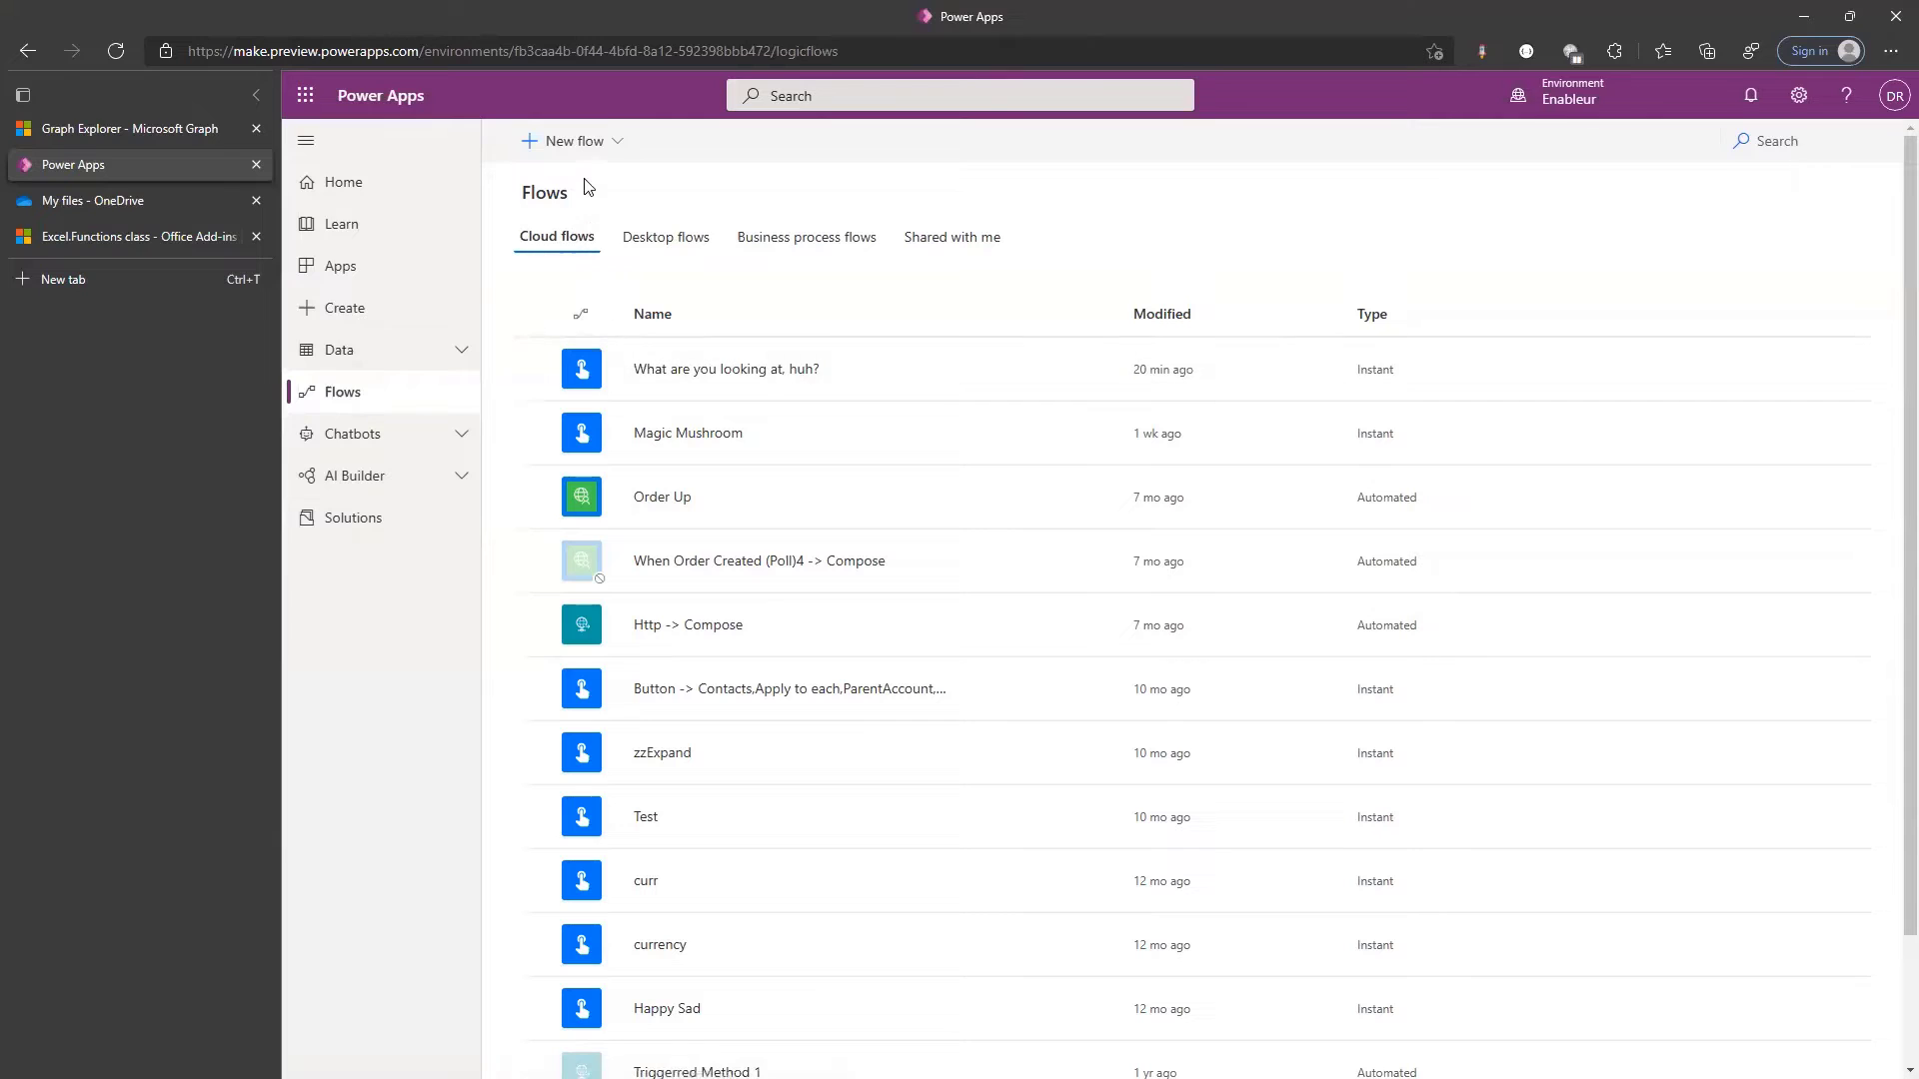
Create an instant cloud flow named 'Mind Blown' triggered by 'Manually trigger a flow'
click(588, 145)
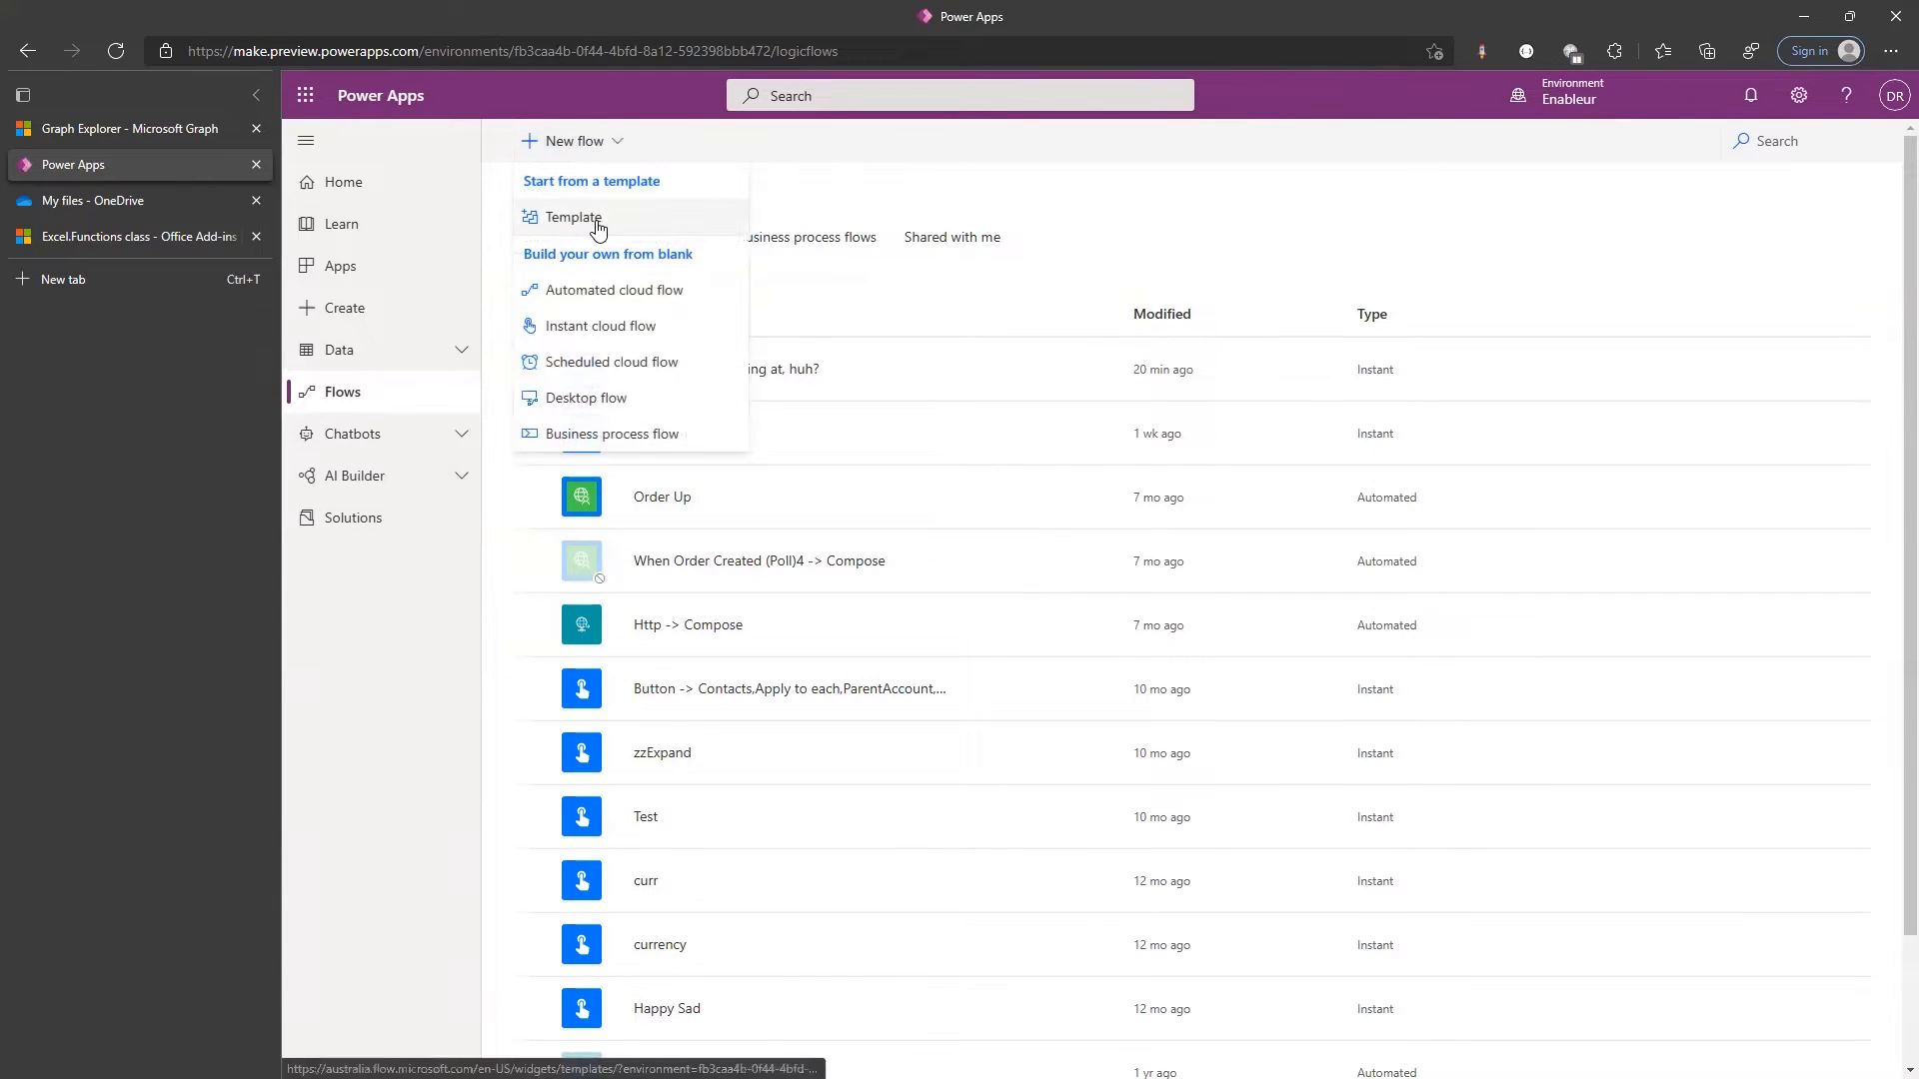
click(600, 330)
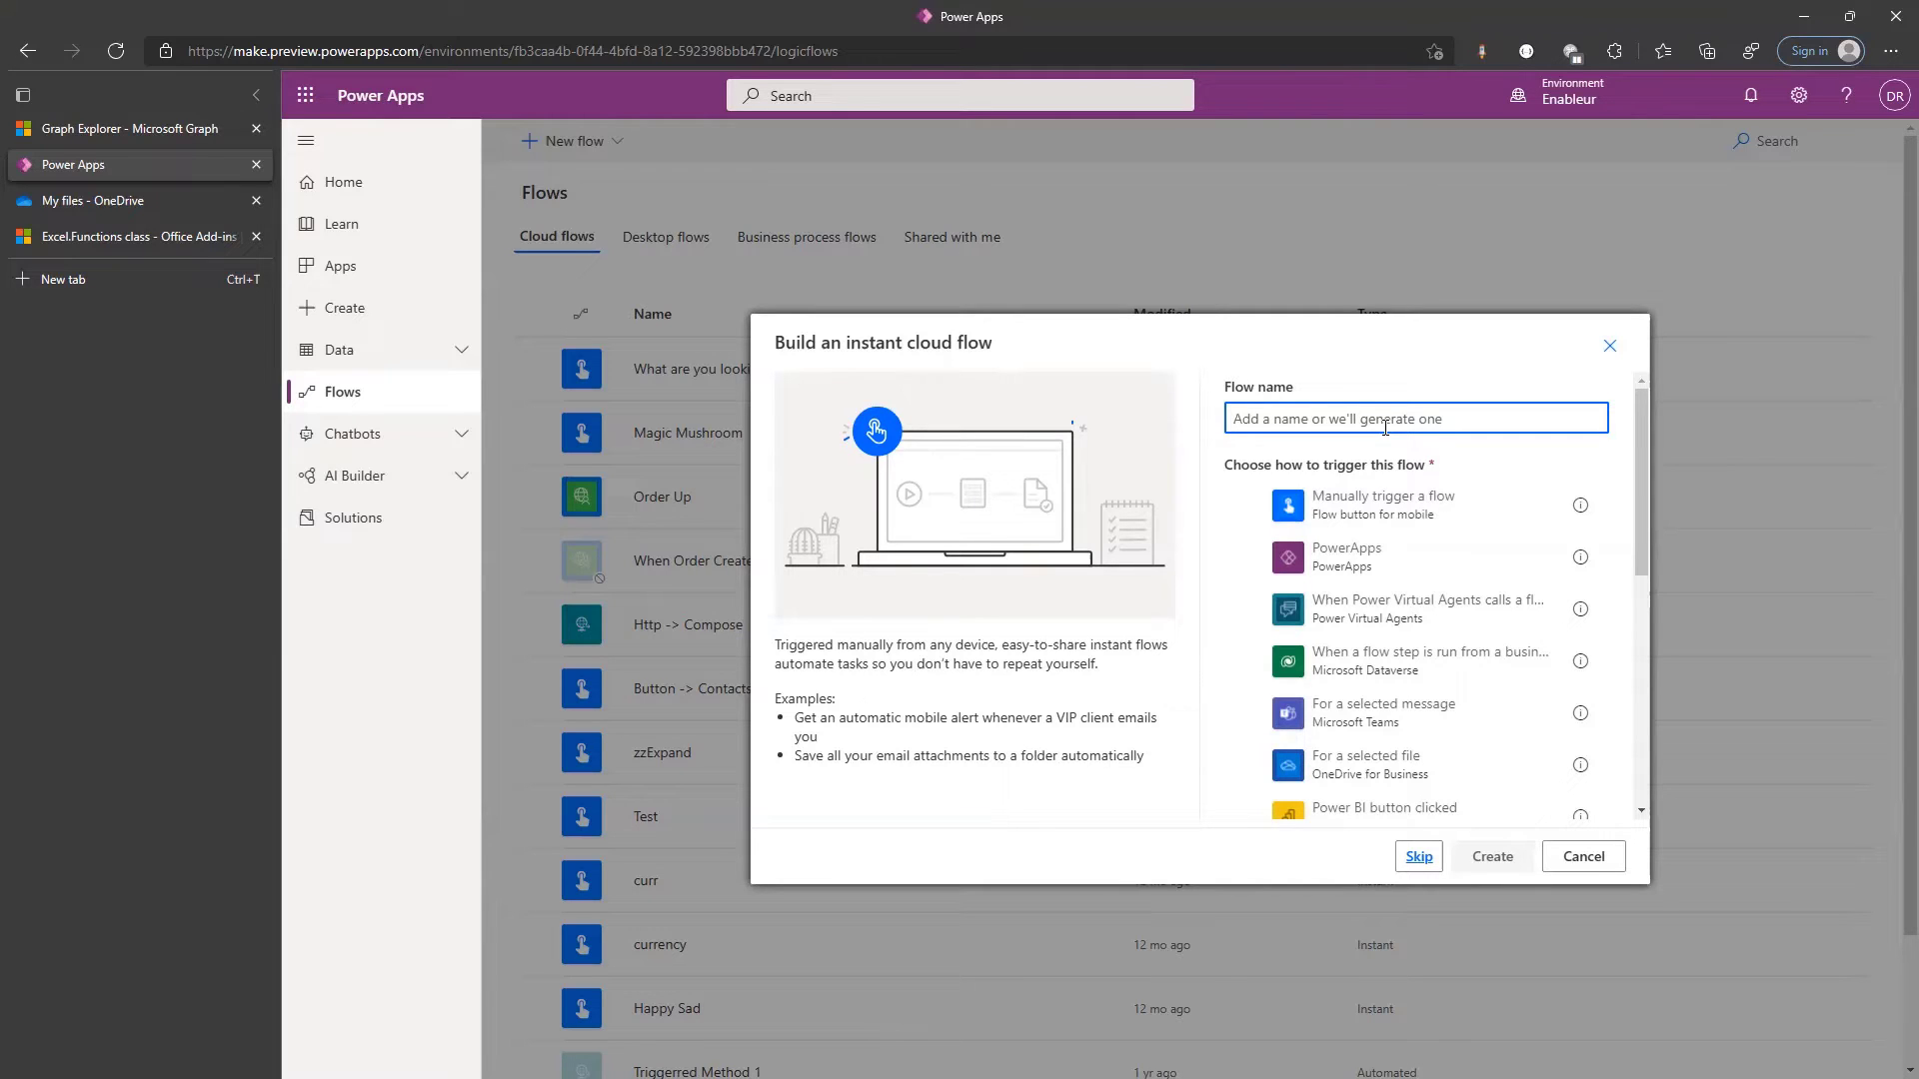
text(Mind Blown)
click(1310, 503)
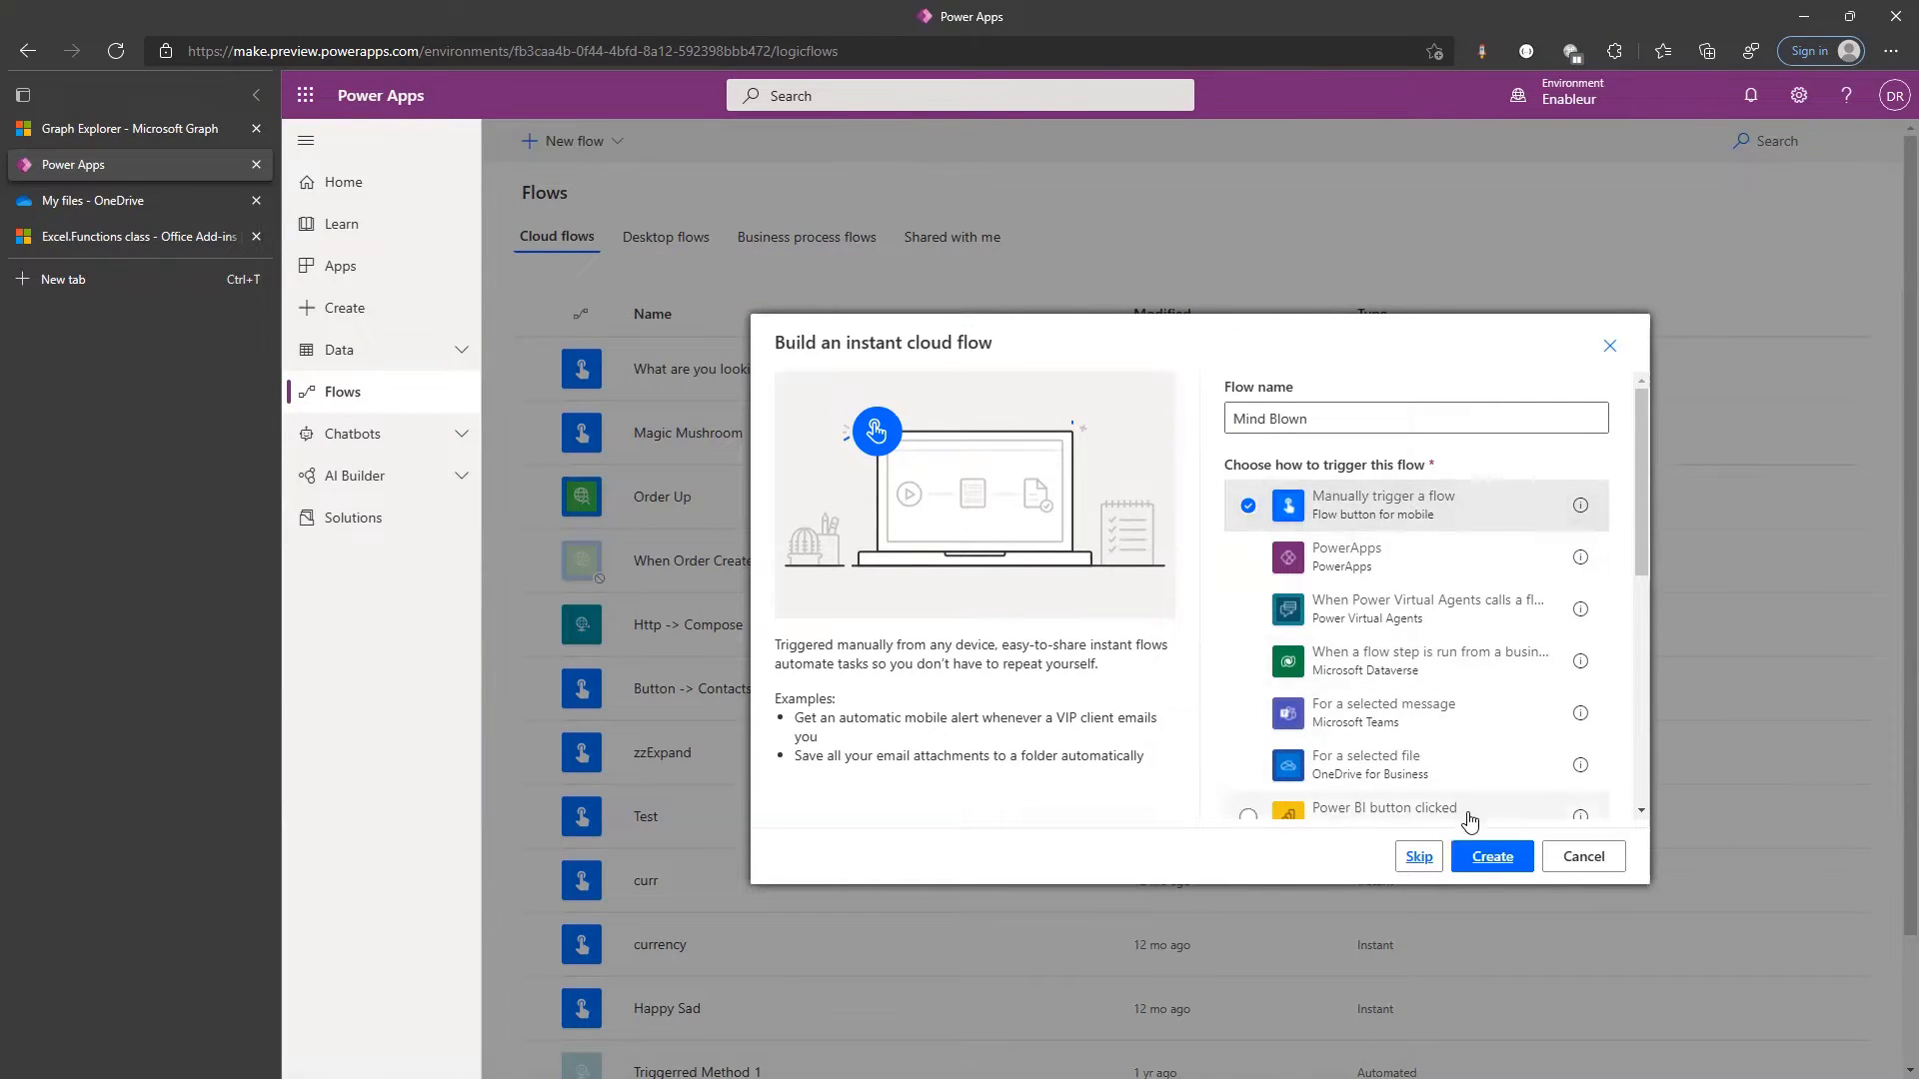
click(1492, 858)
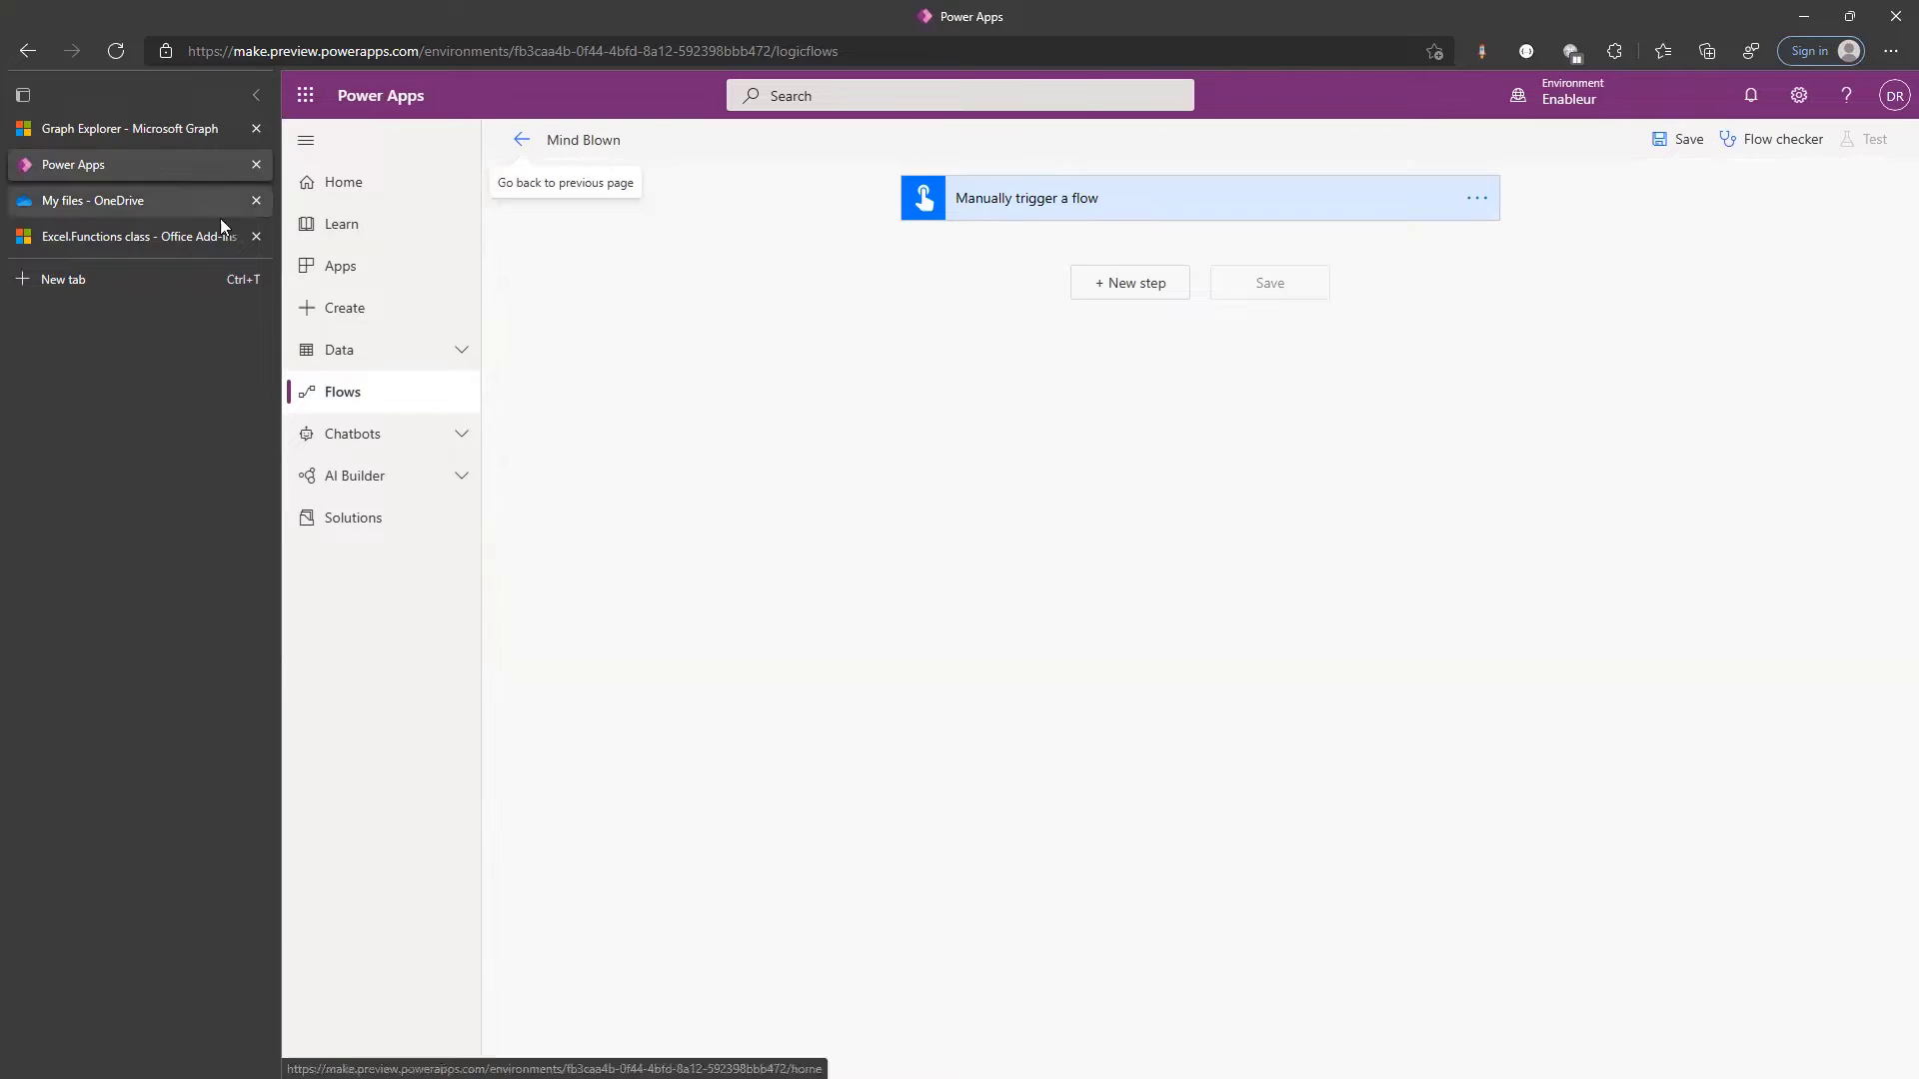
Find the proper(text) entry on the Excel.Functions docs page and select 'text'
click(131, 243)
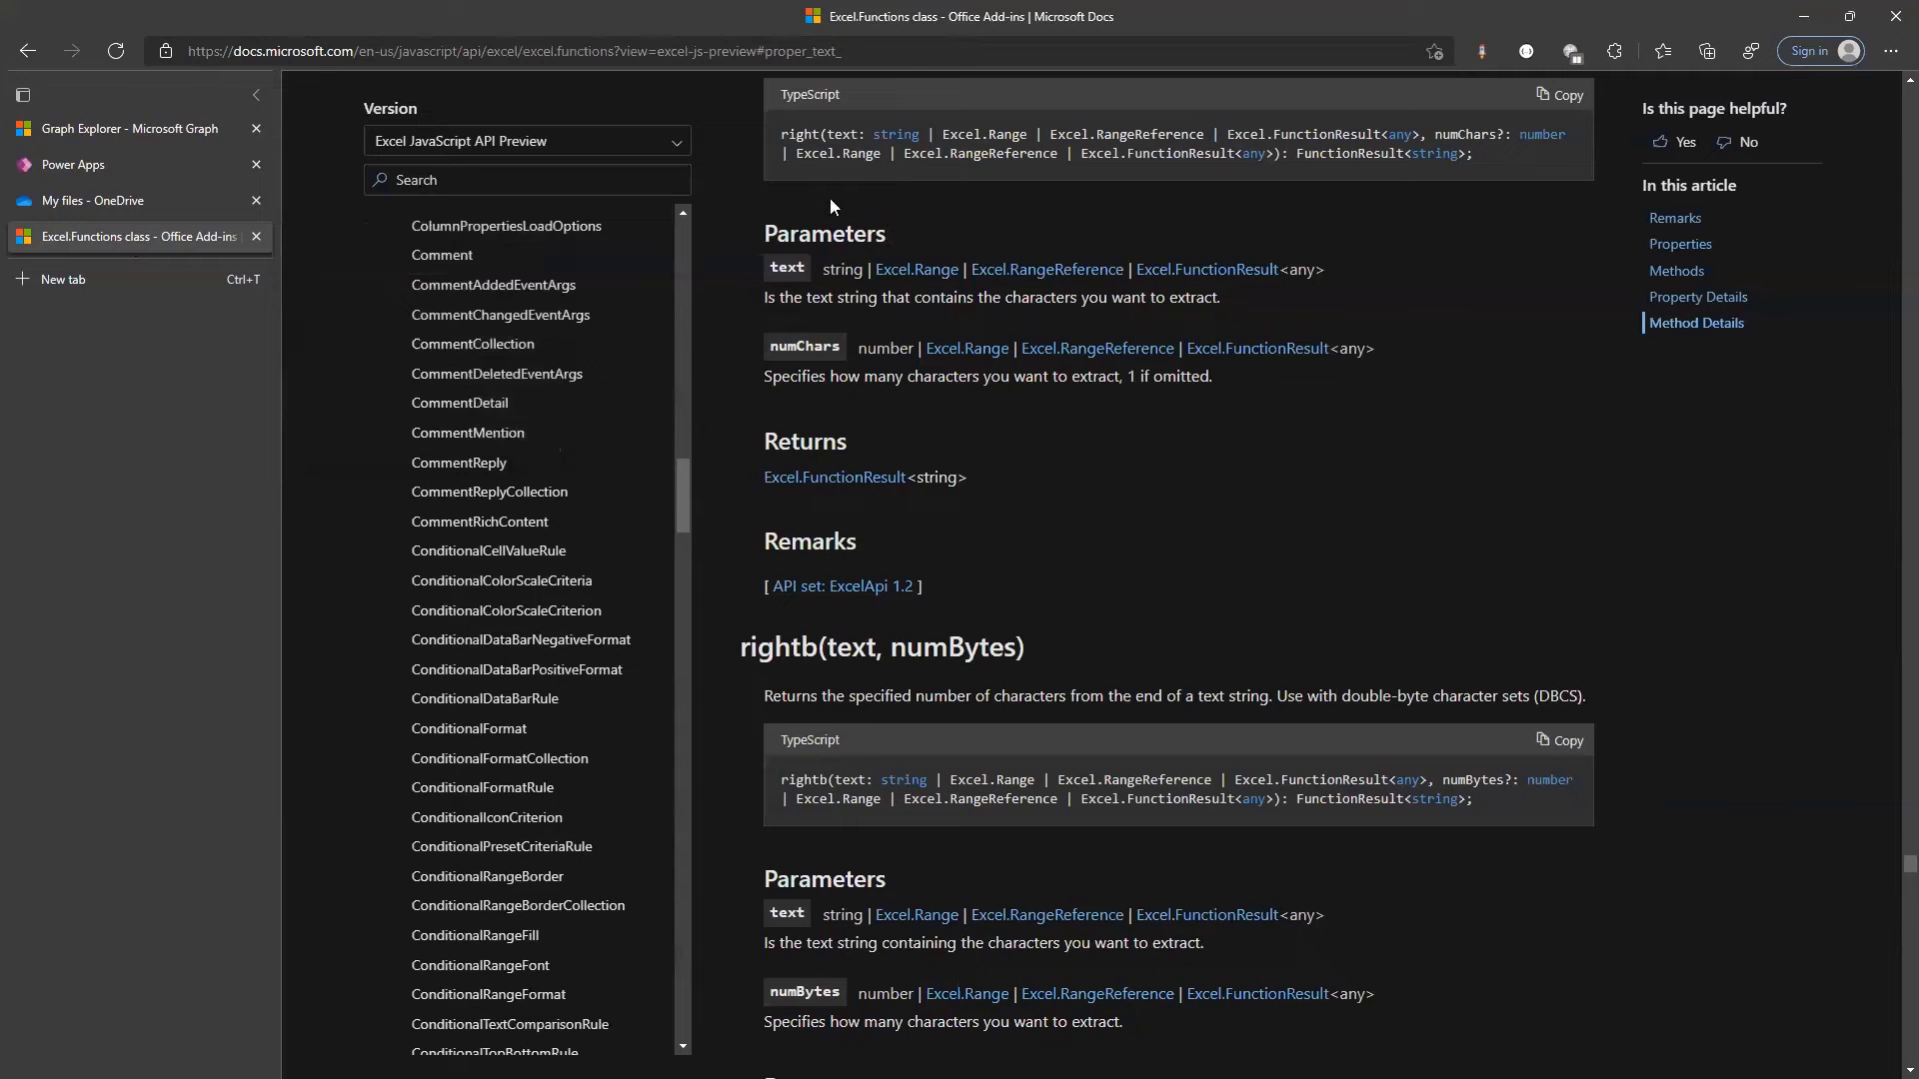
scroll(844, 190, up, 10)
scroll(844, 190, up, 8)
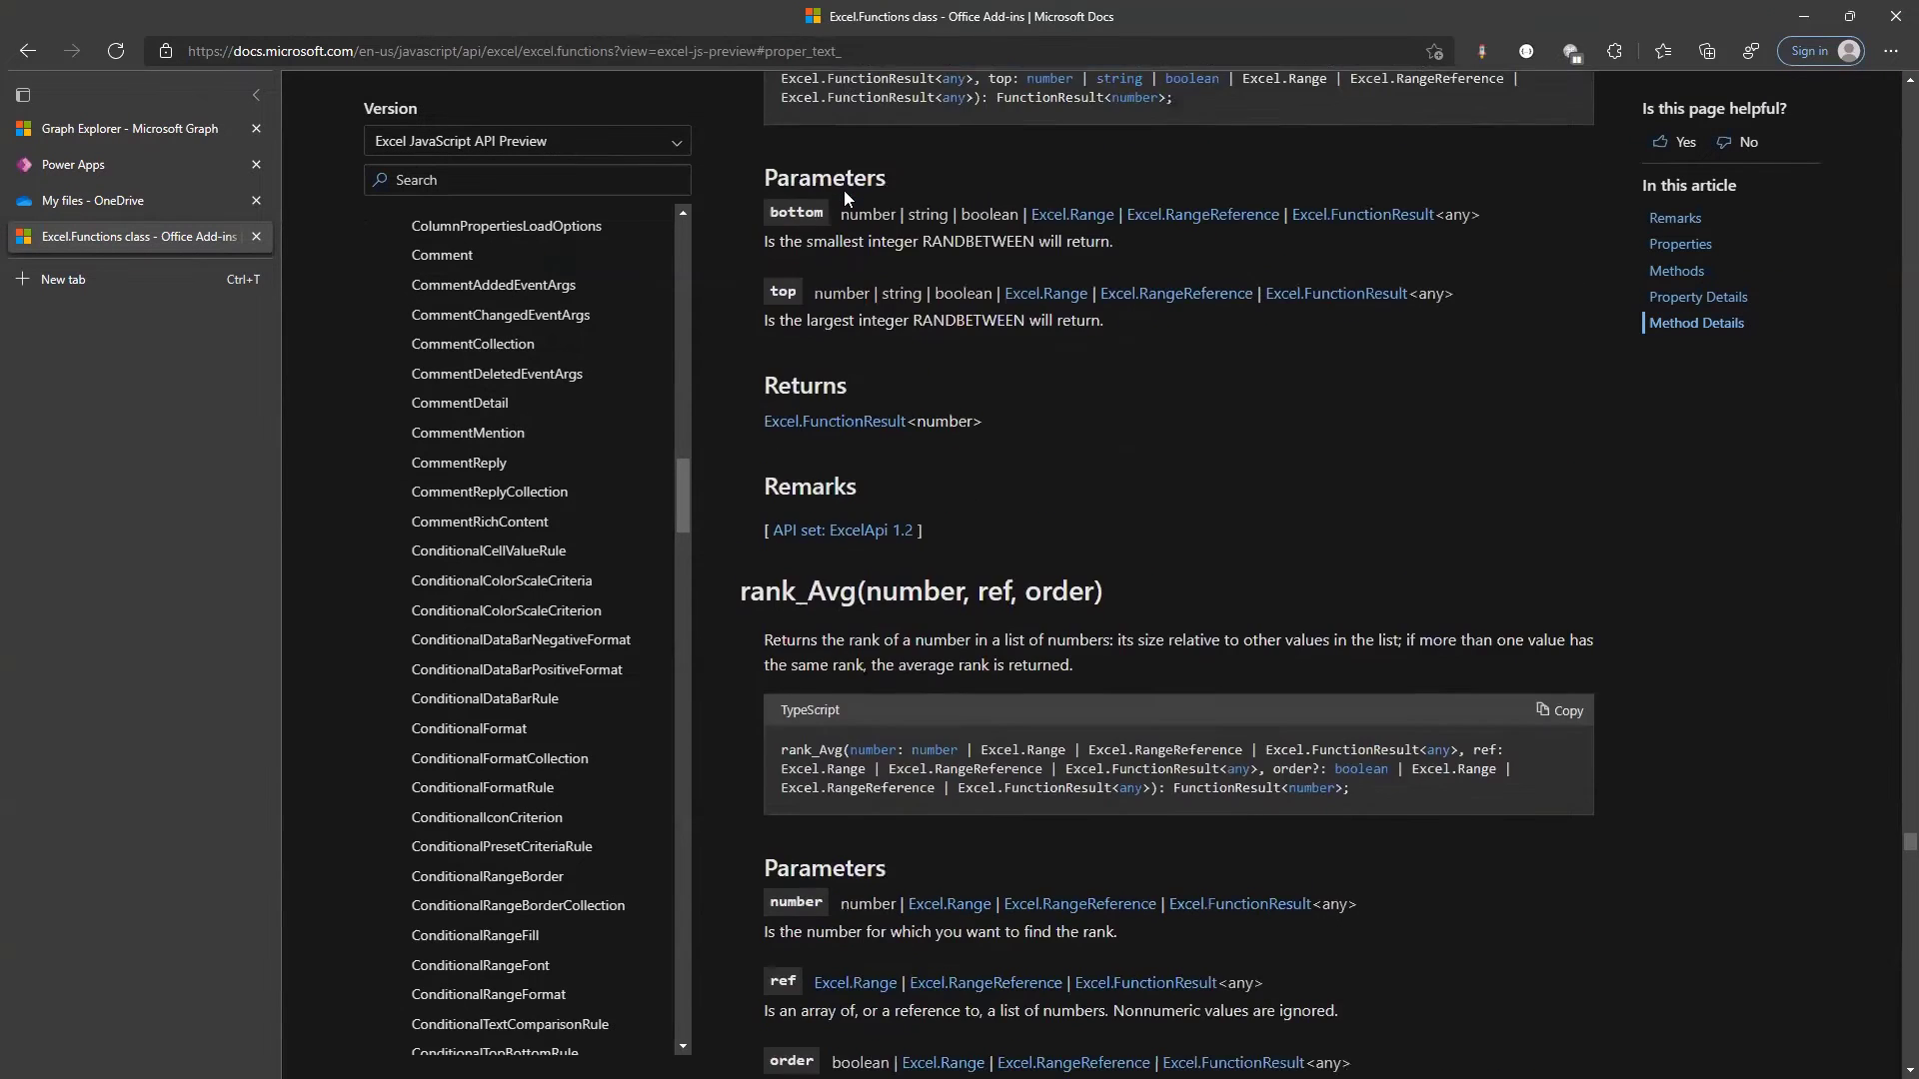
key(ctrl+f)
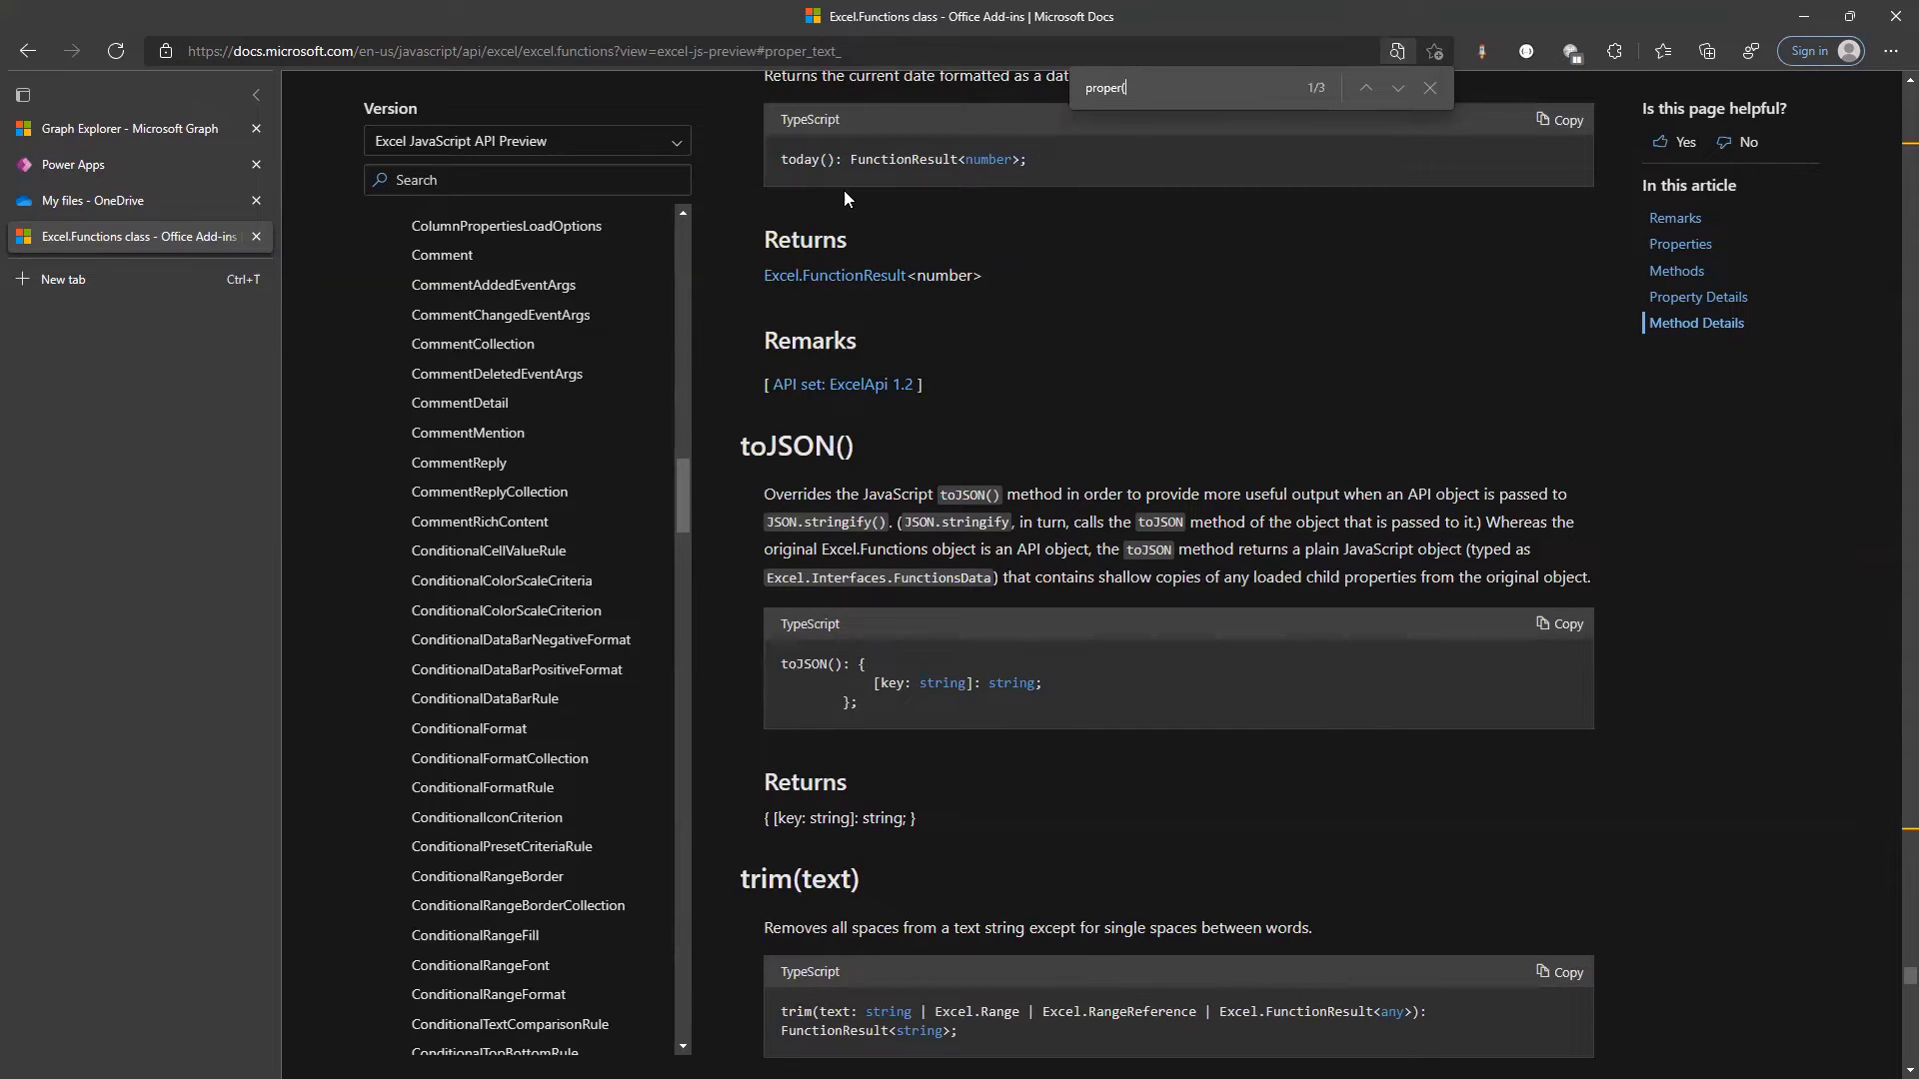
key(Return)
key(Escape)
key(Return)
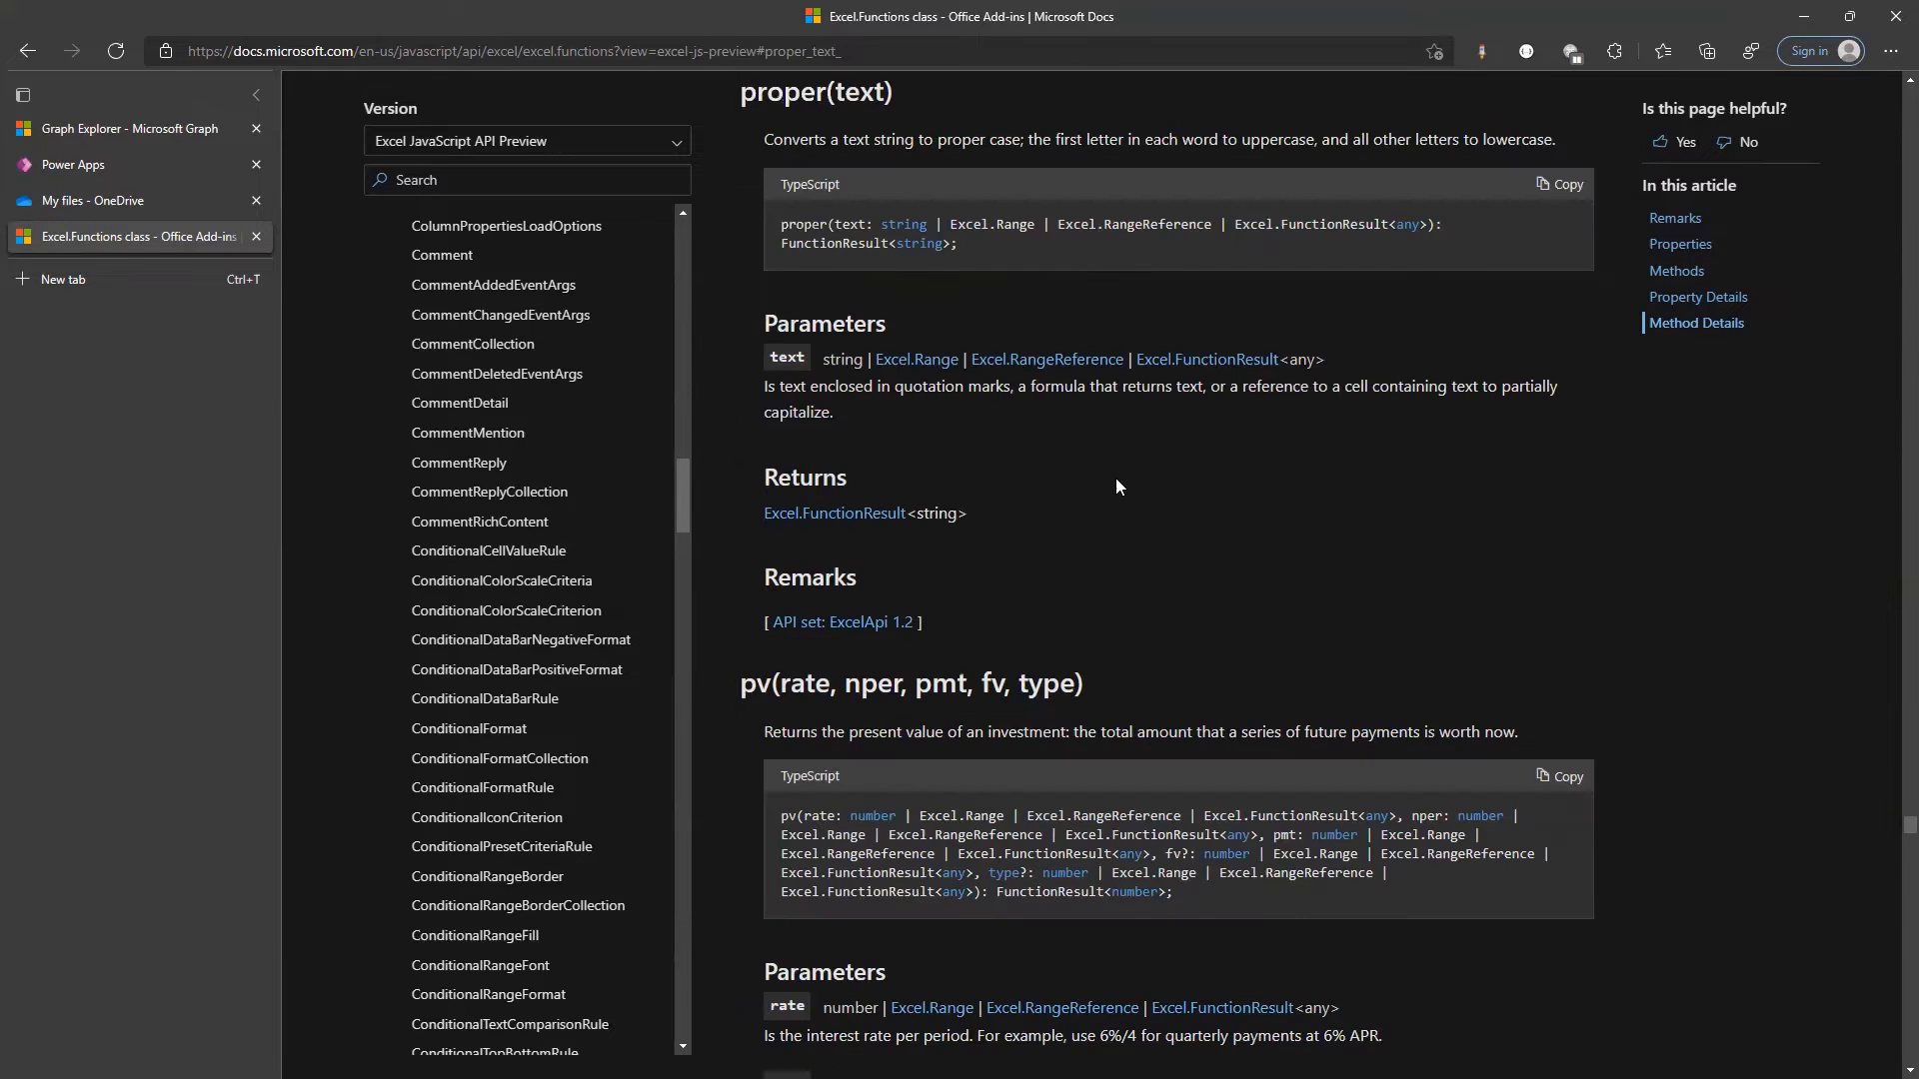
double_click(860, 94)
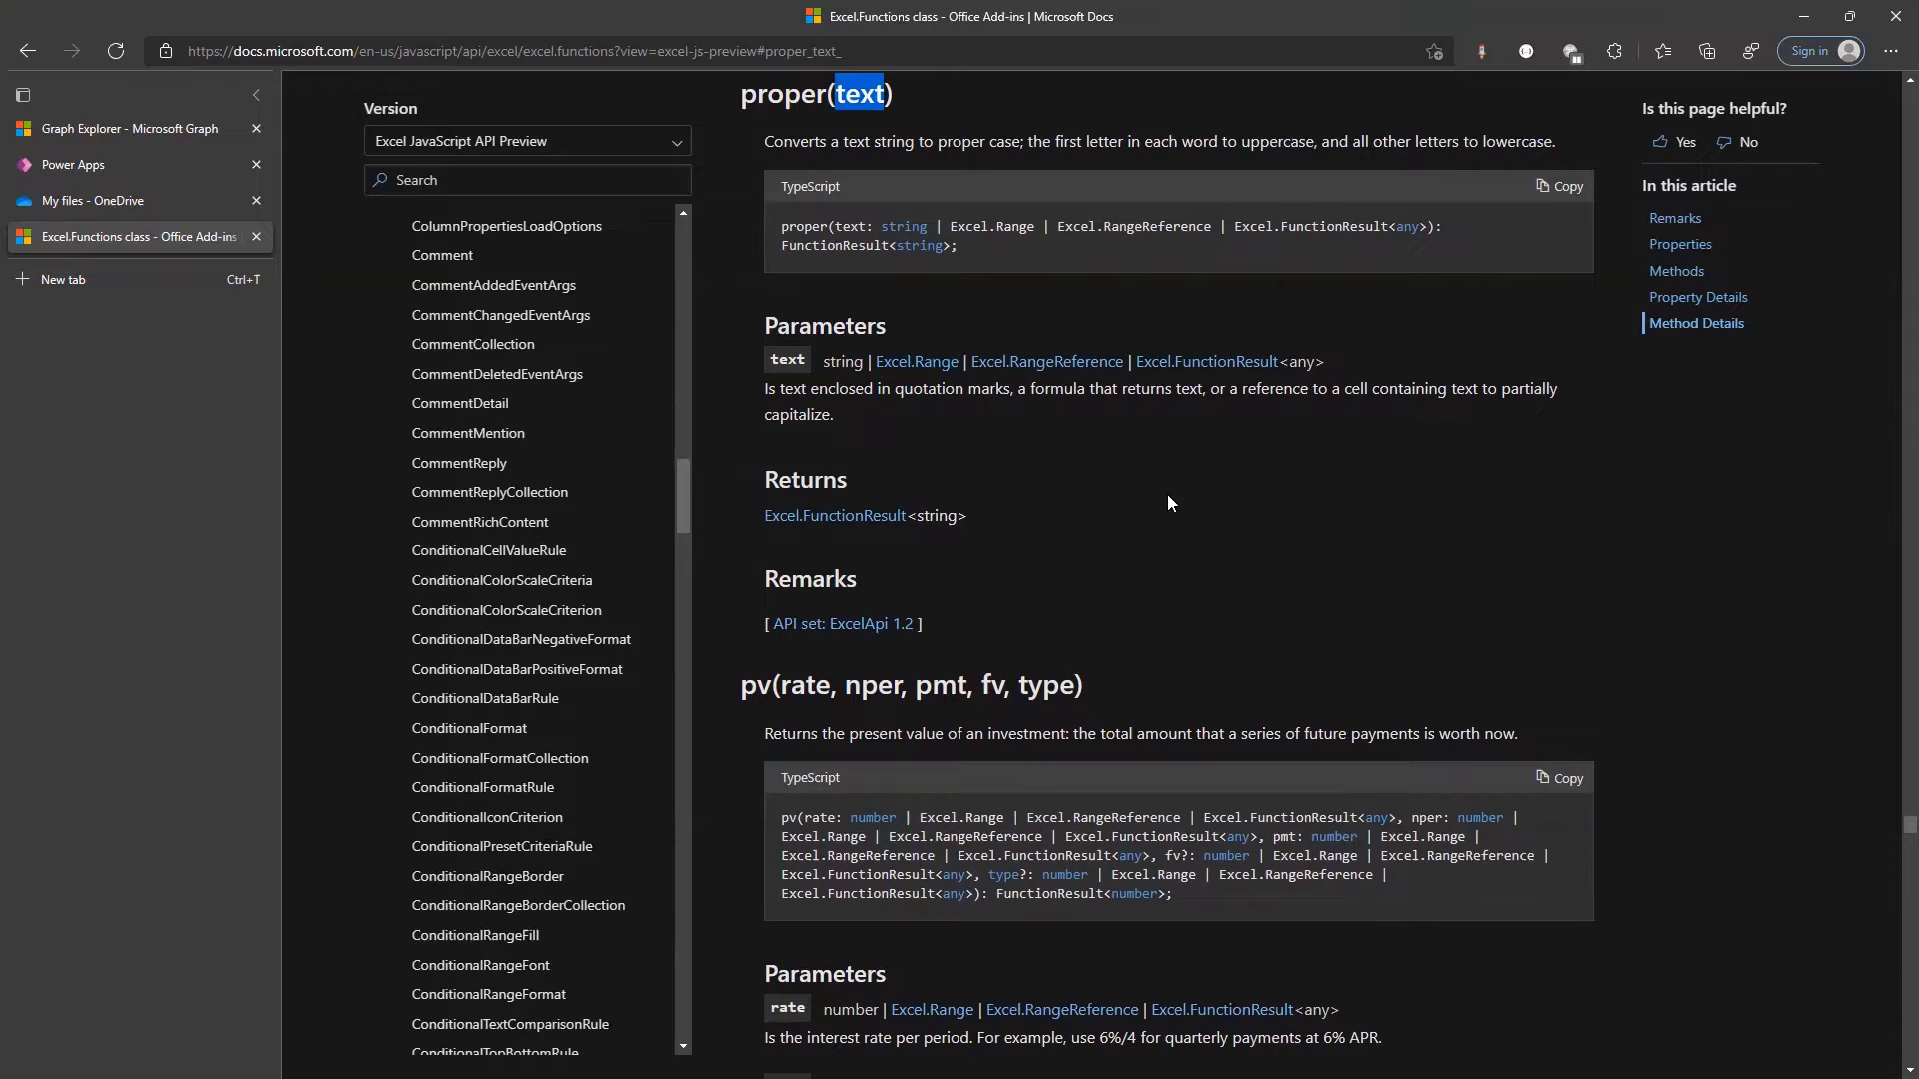
Return to the Mind Blown flow designer in Power Apps
mouse_move(143, 204)
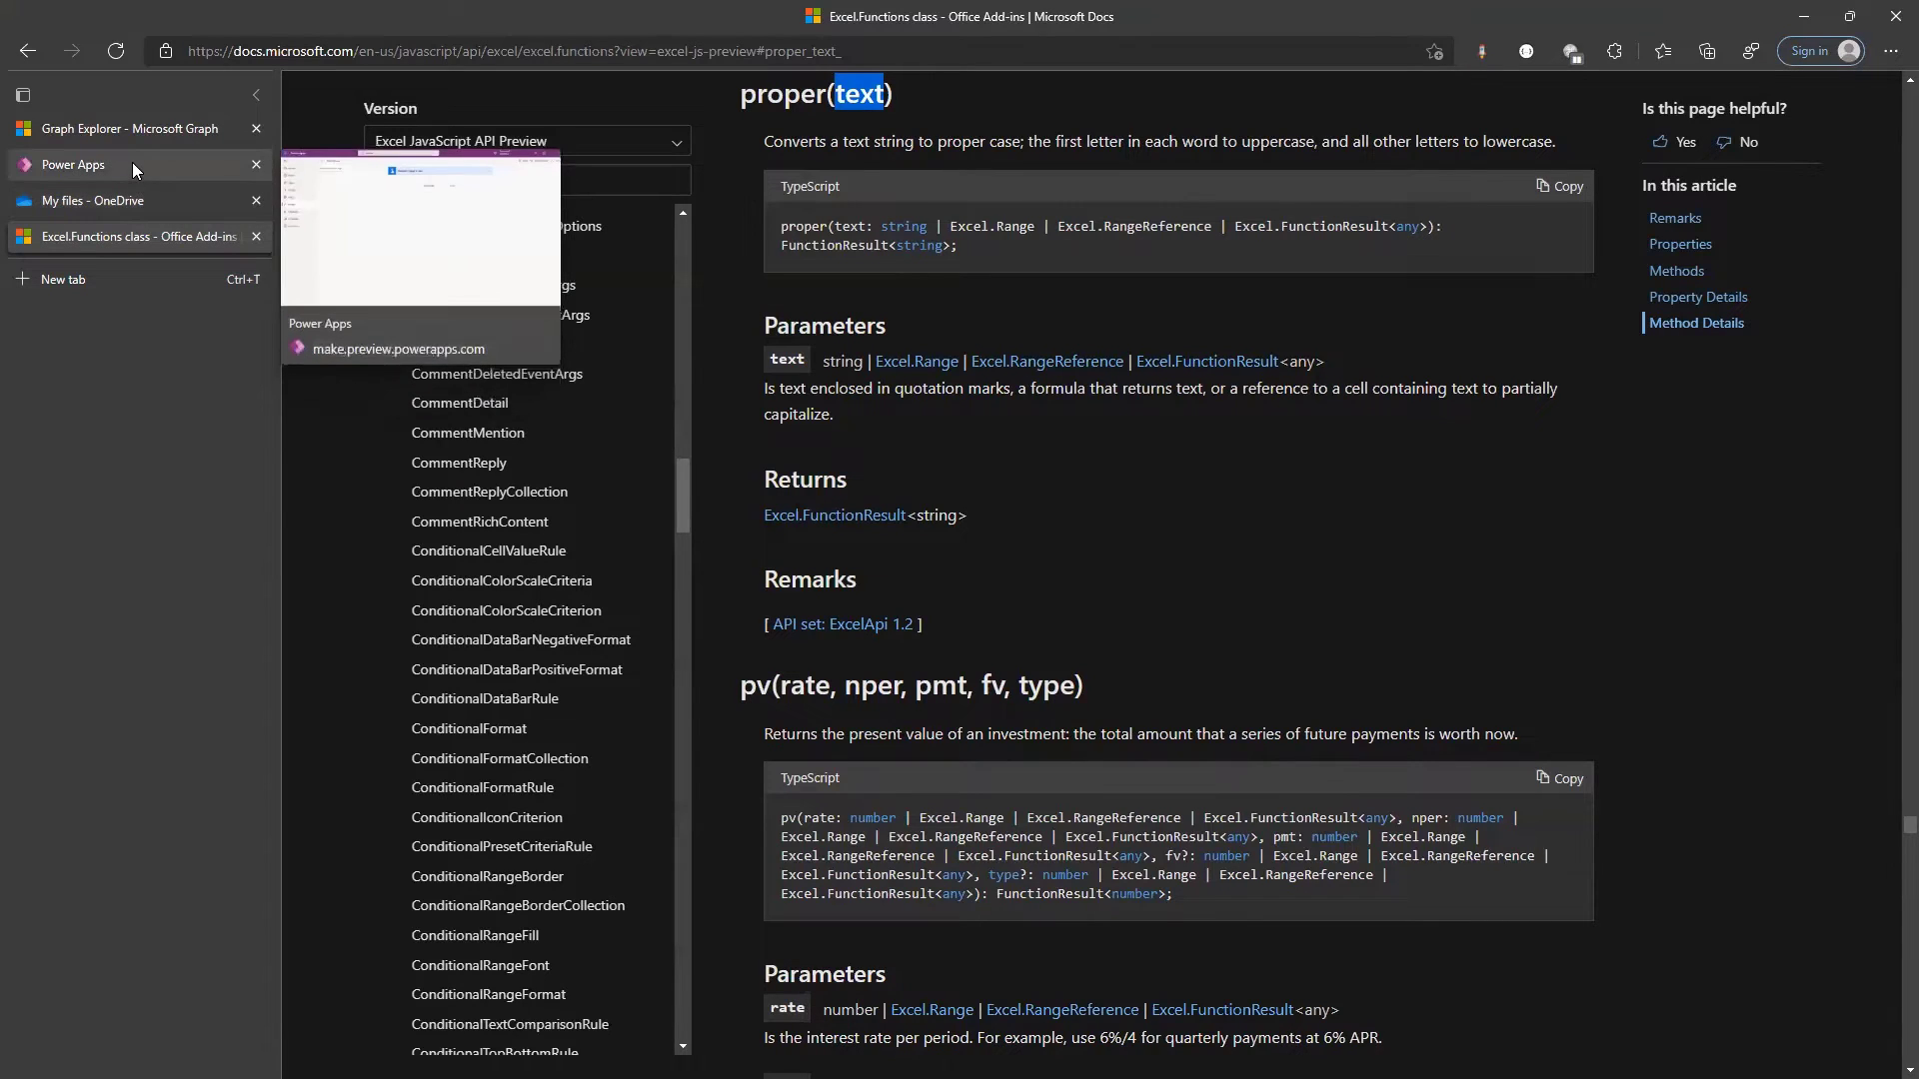
mouse_move(111, 140)
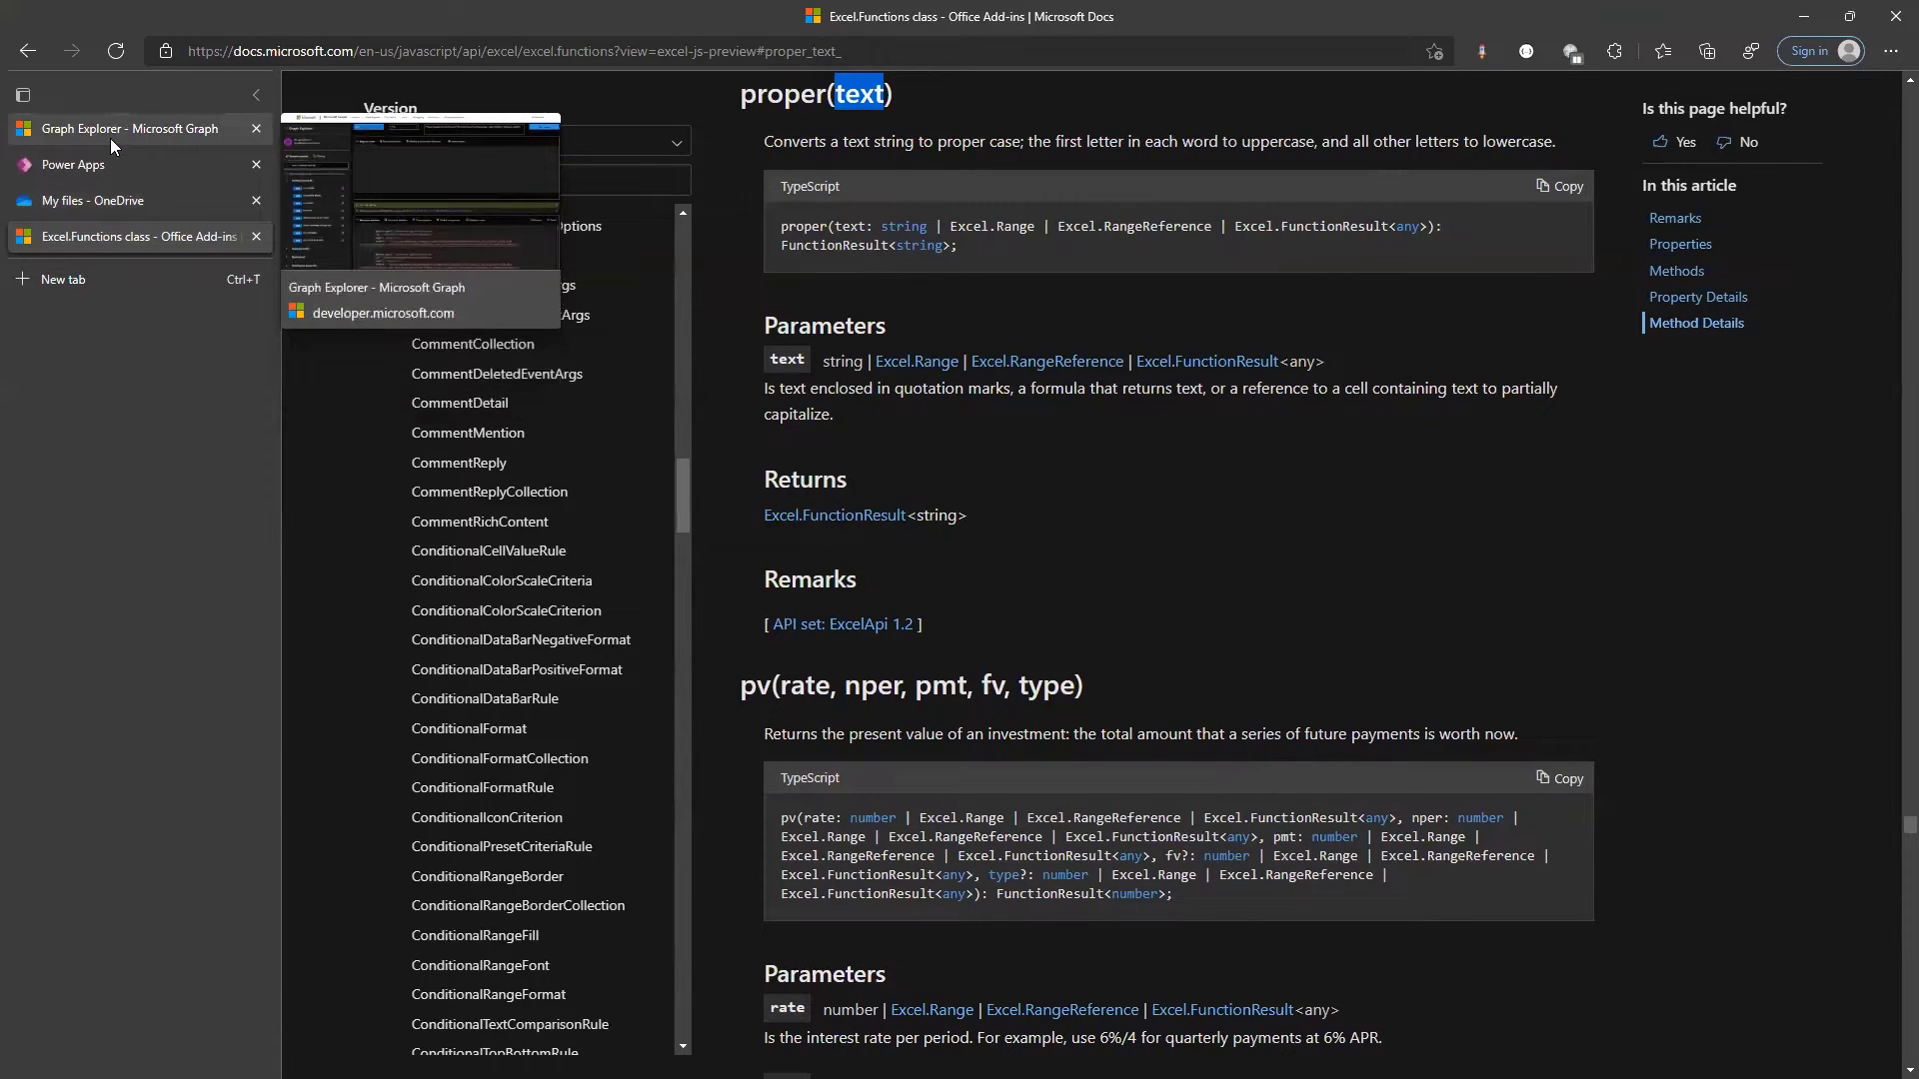
click(112, 163)
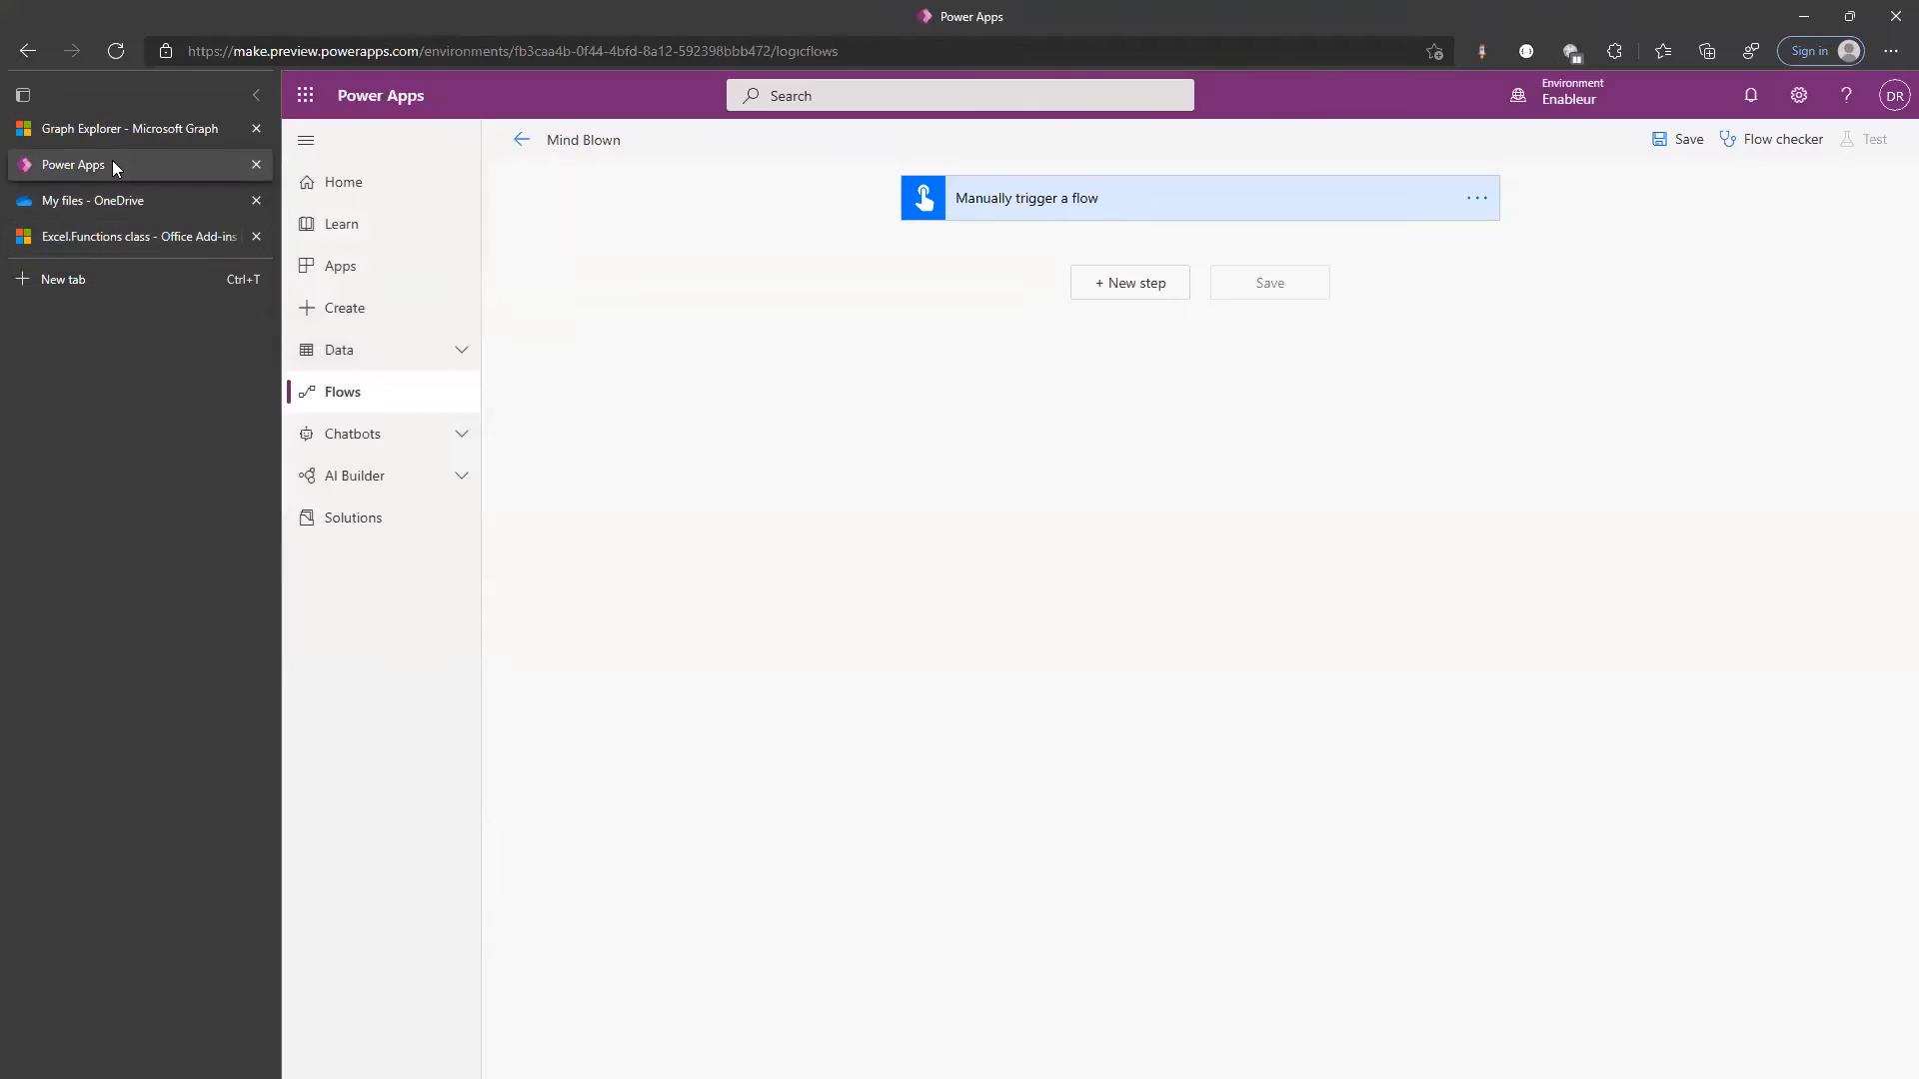
Add the Office 365 Groups 'Send an HTTP request (Preview)' action after the manual trigger
click(1118, 285)
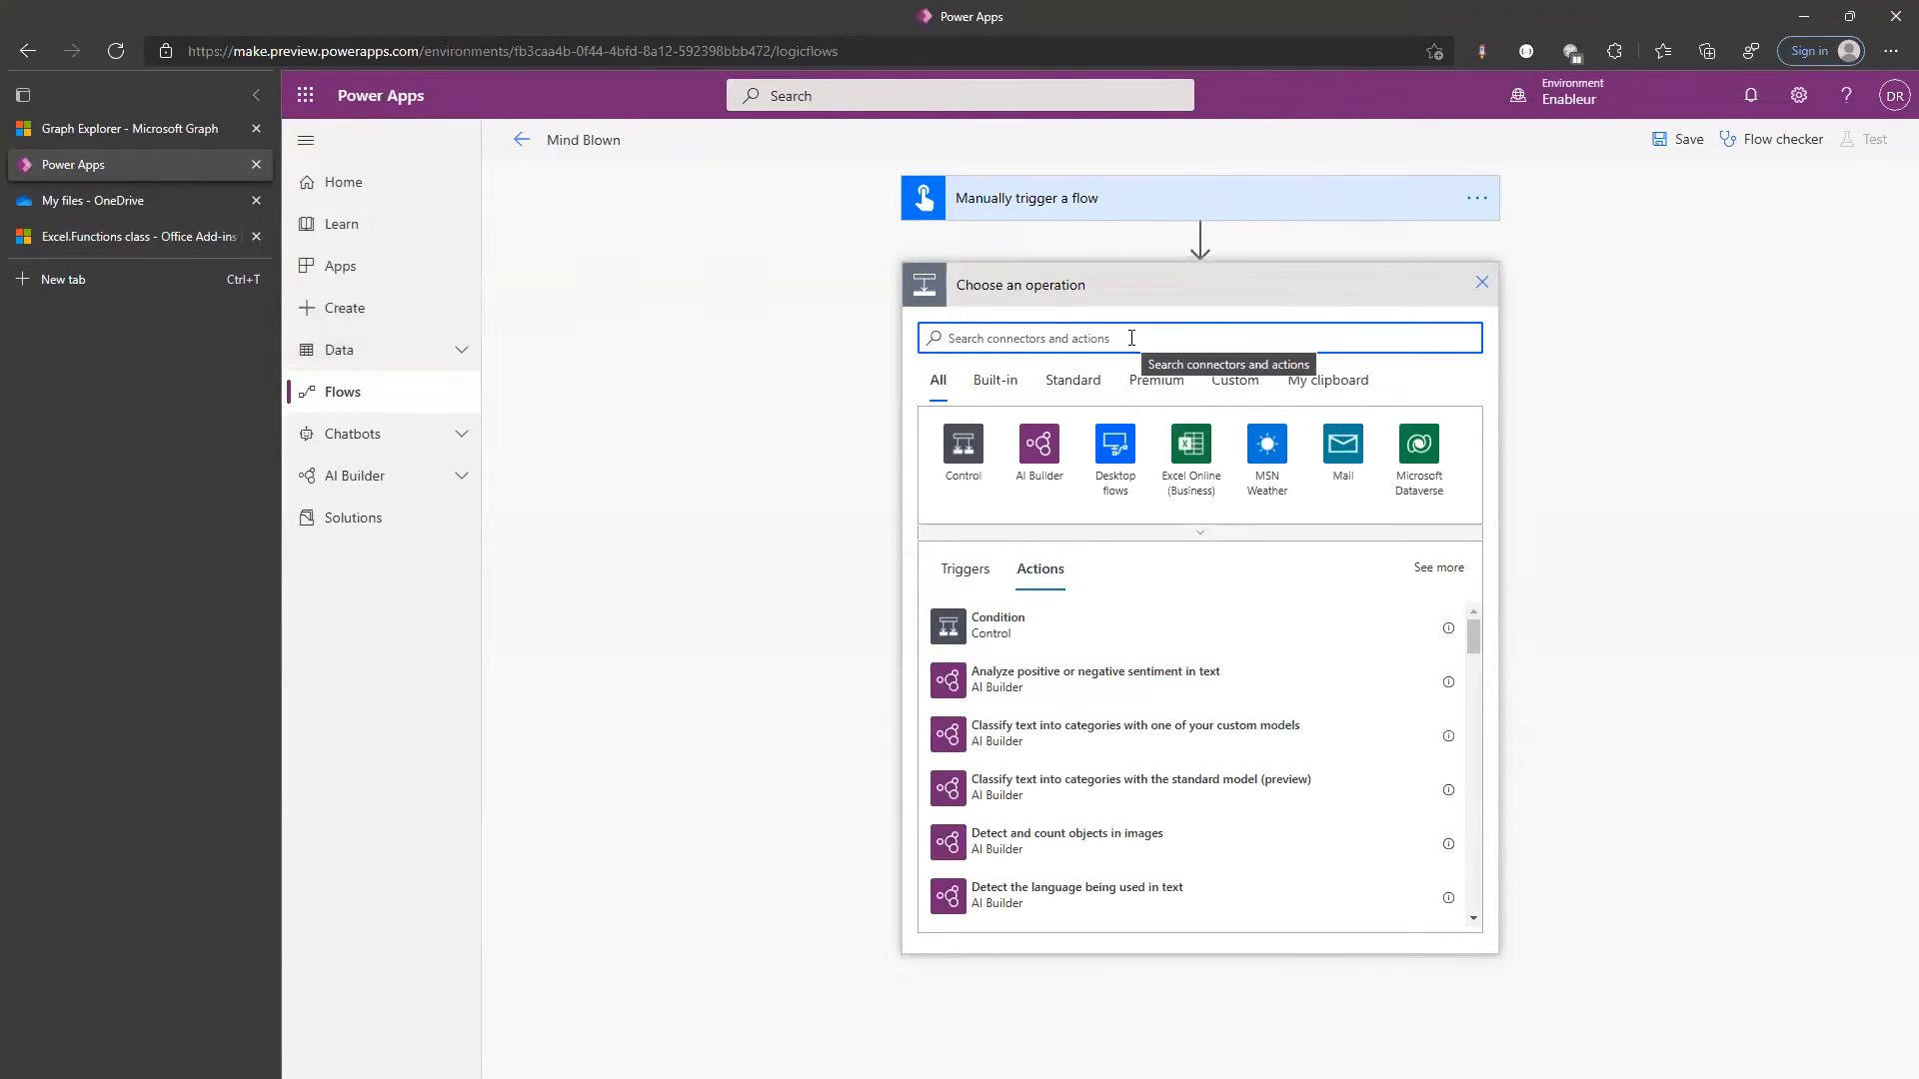
text(office)
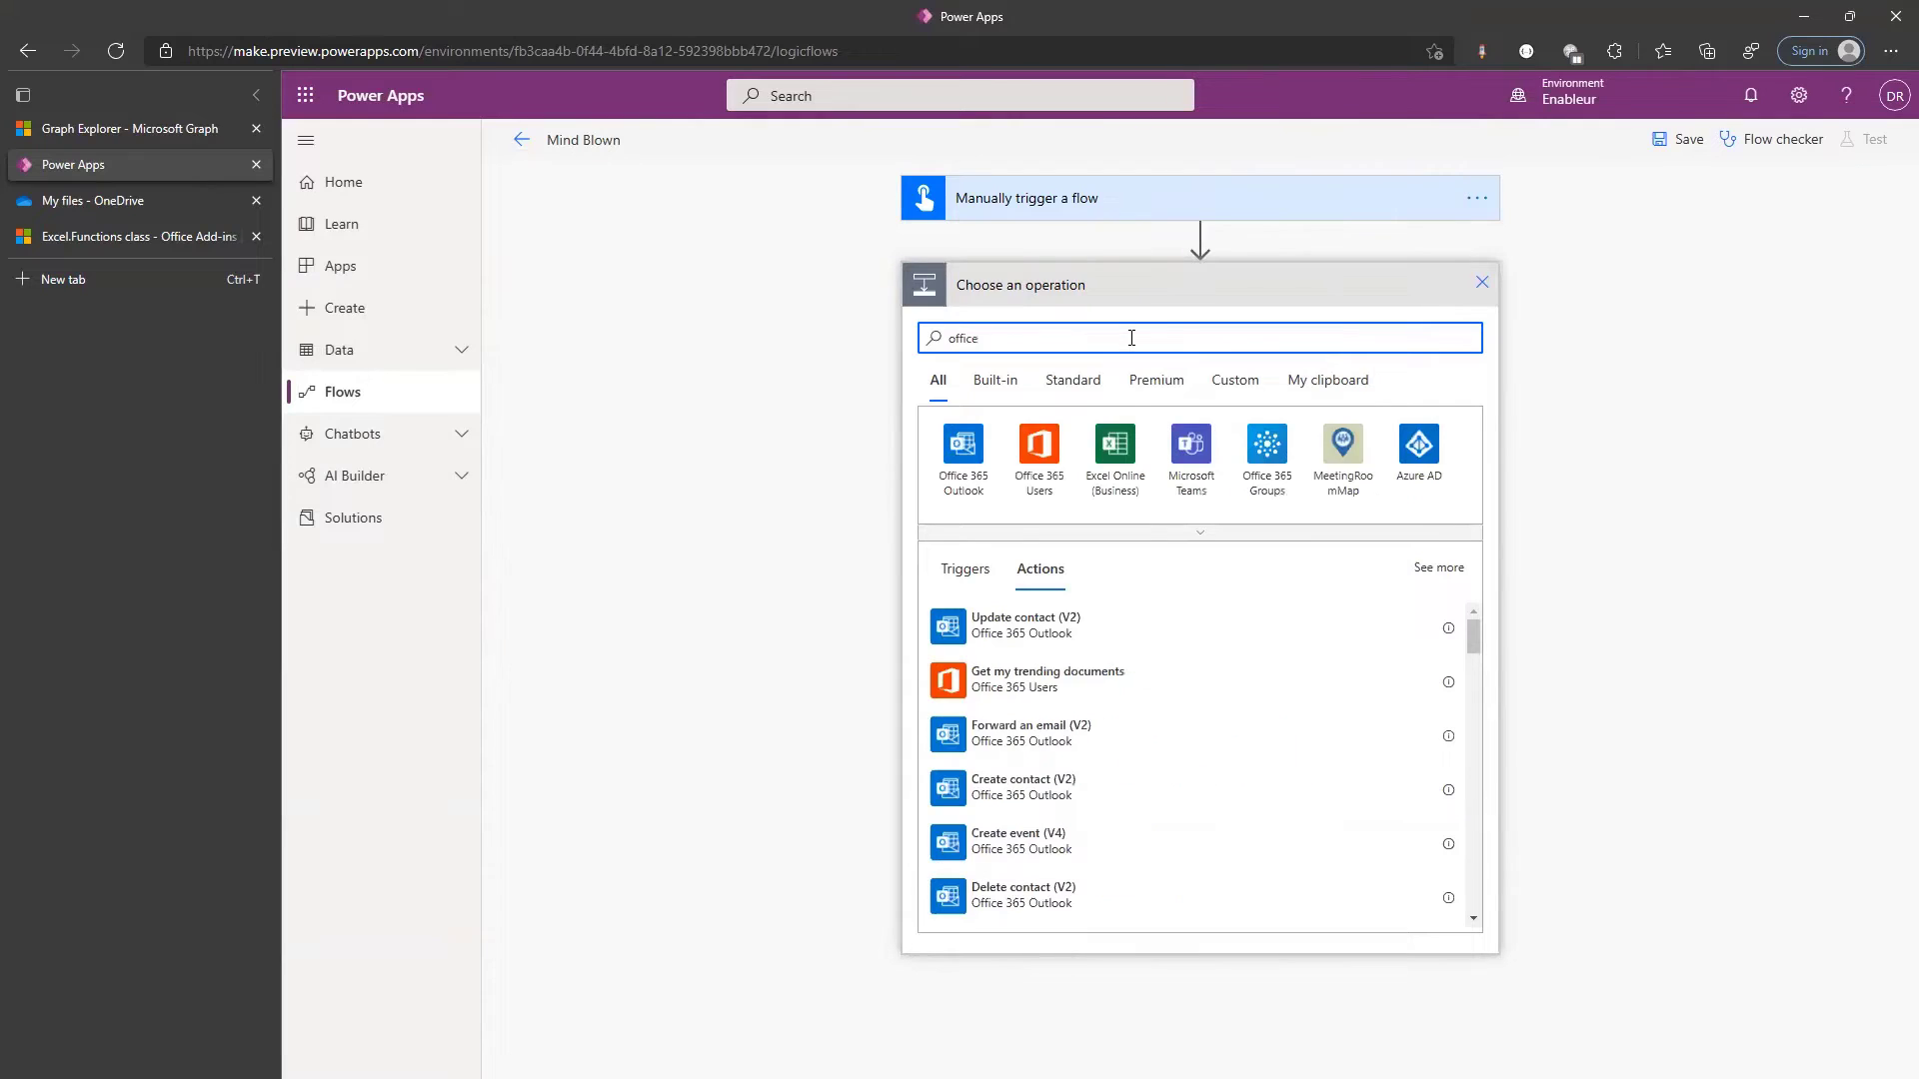
click(1272, 483)
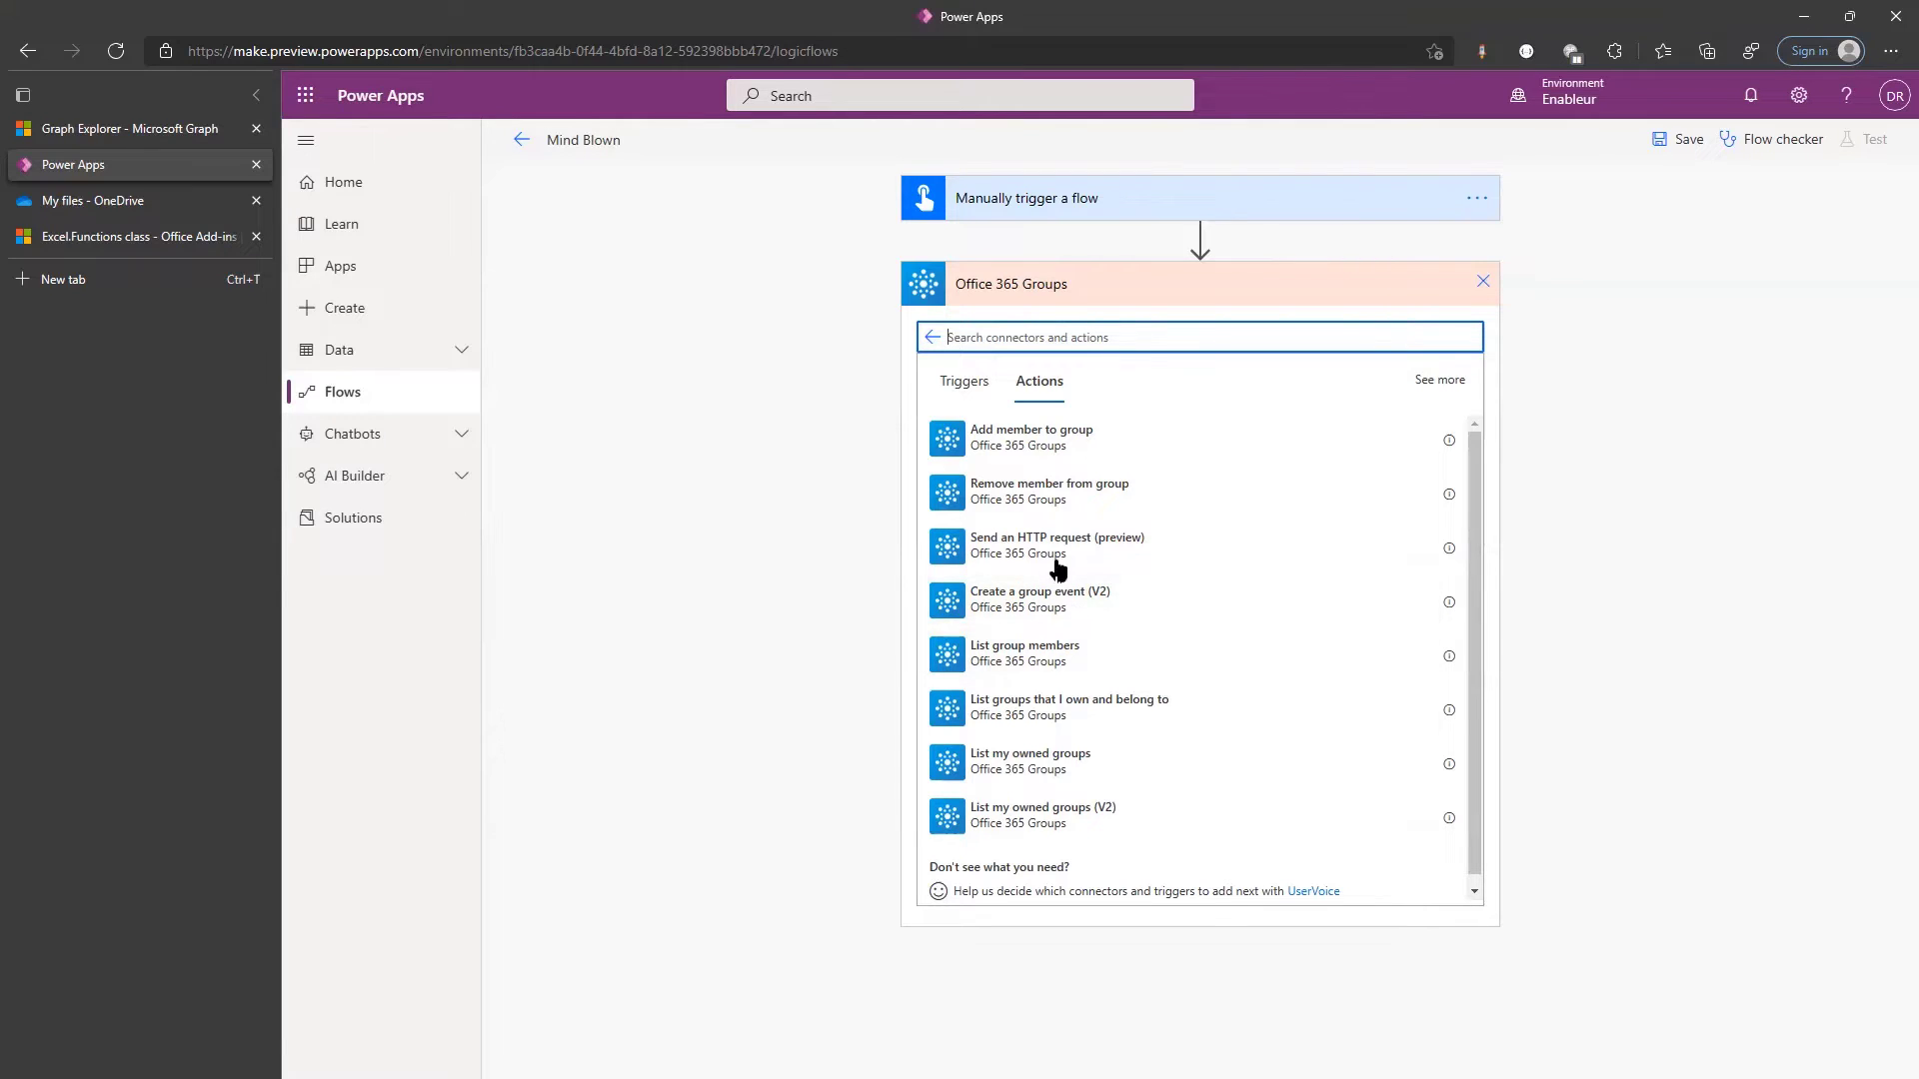
click(1289, 560)
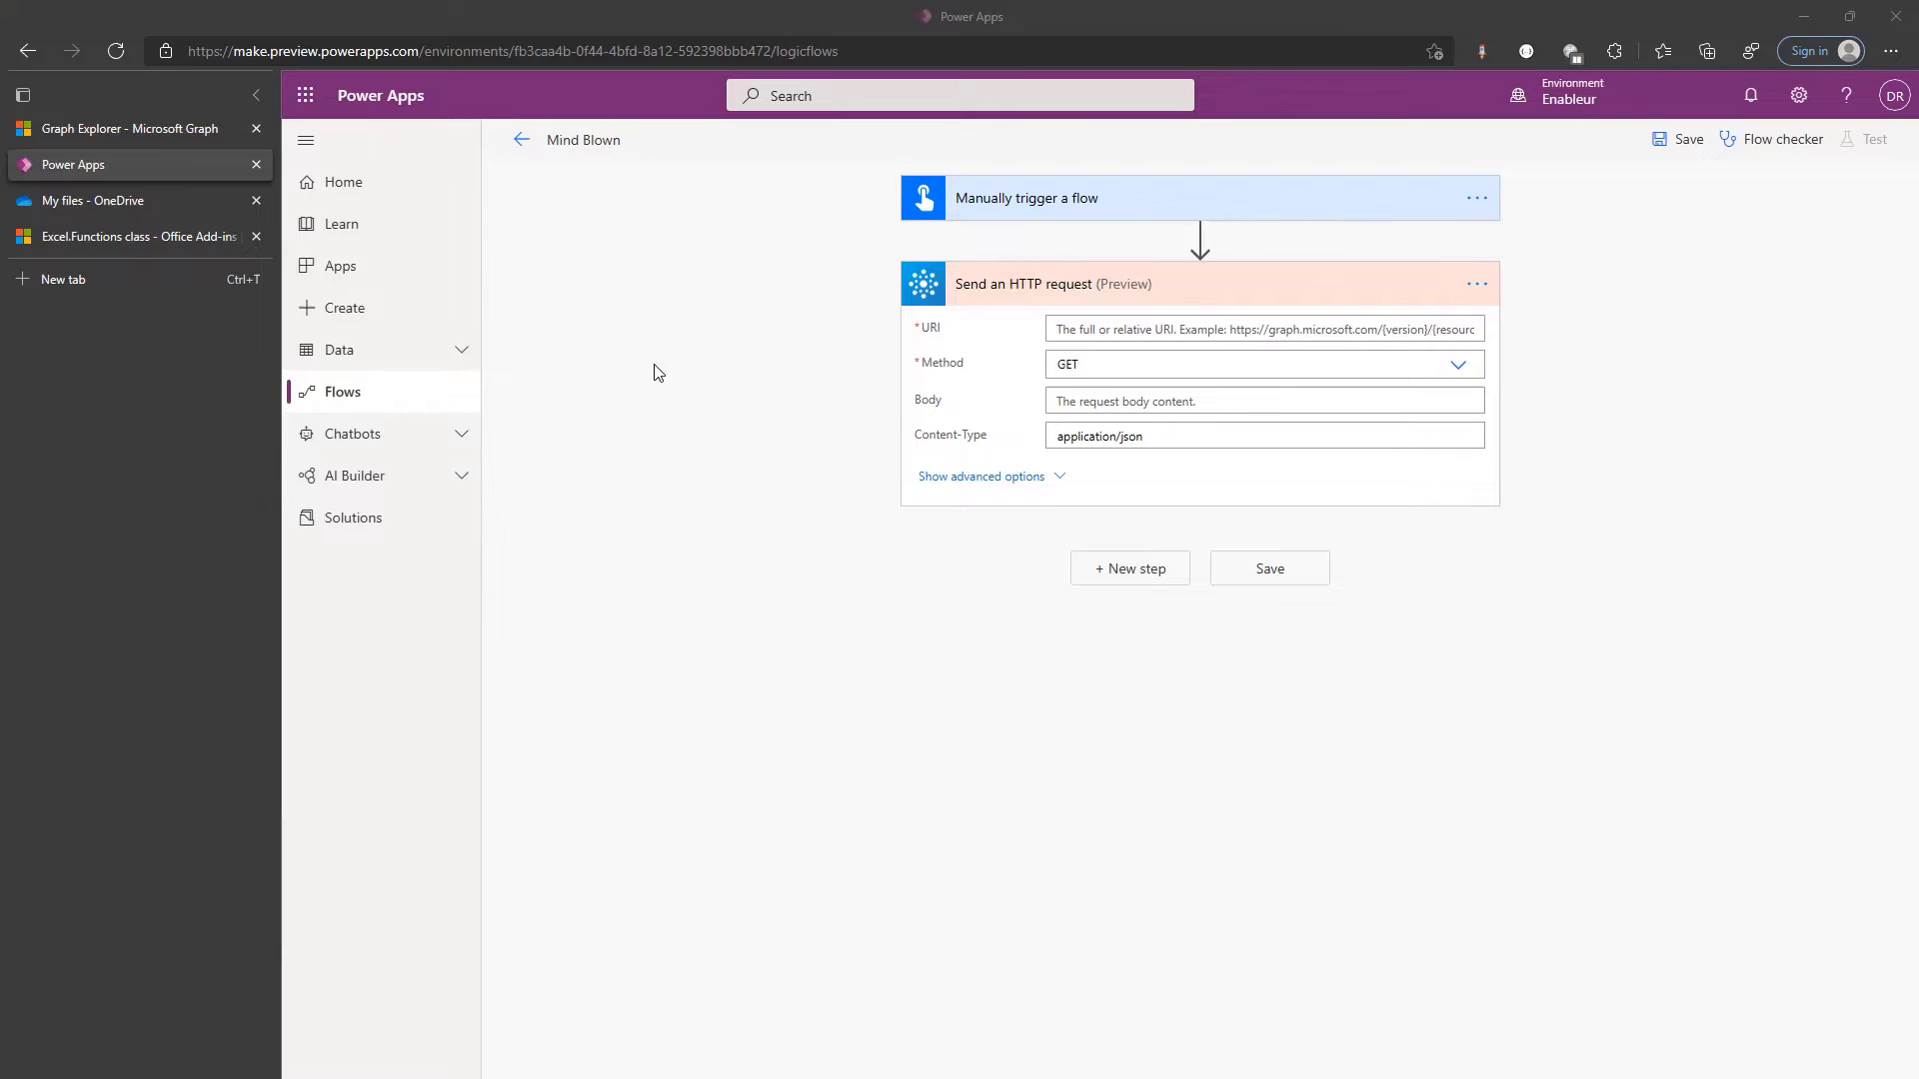
click(1147, 340)
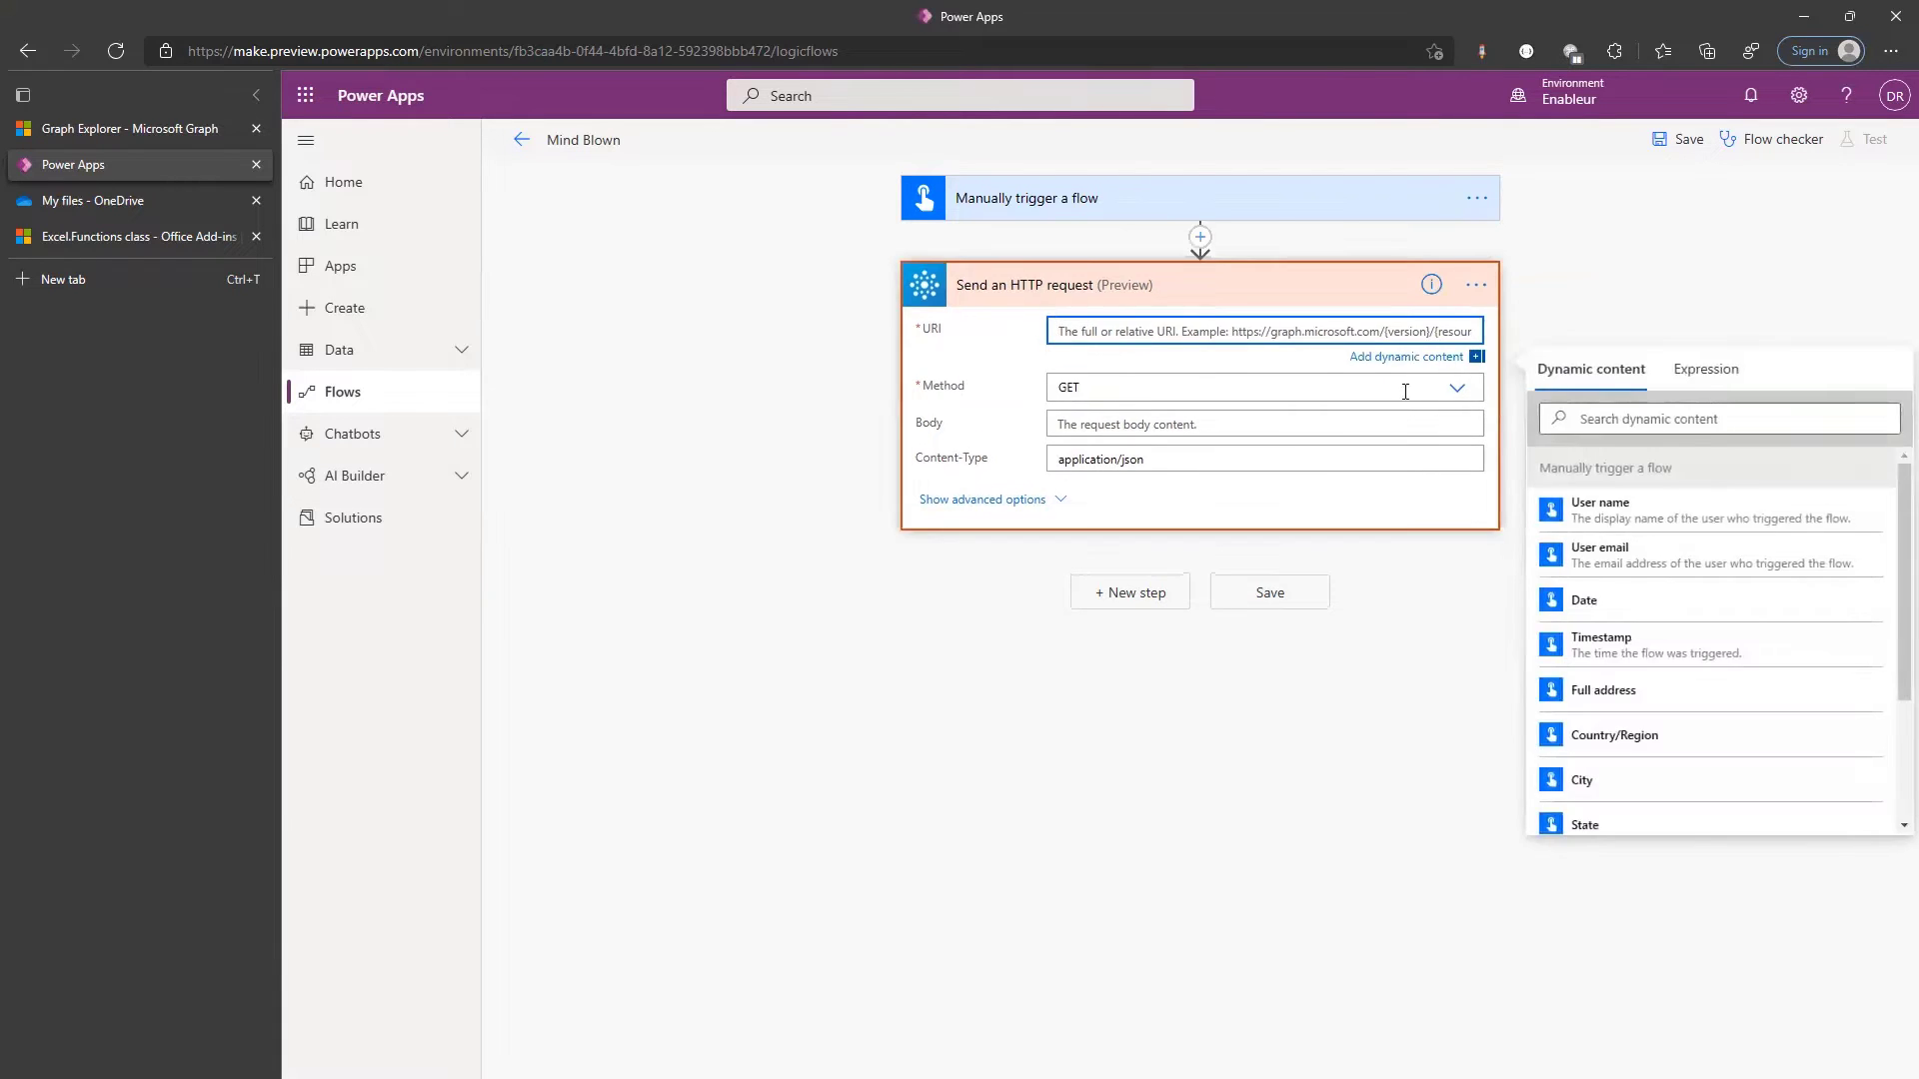
text(https://graph.microsoft.com/v1.0/me/drive/root:/bookofbooks.xlsx:/workbook/functions/proper)
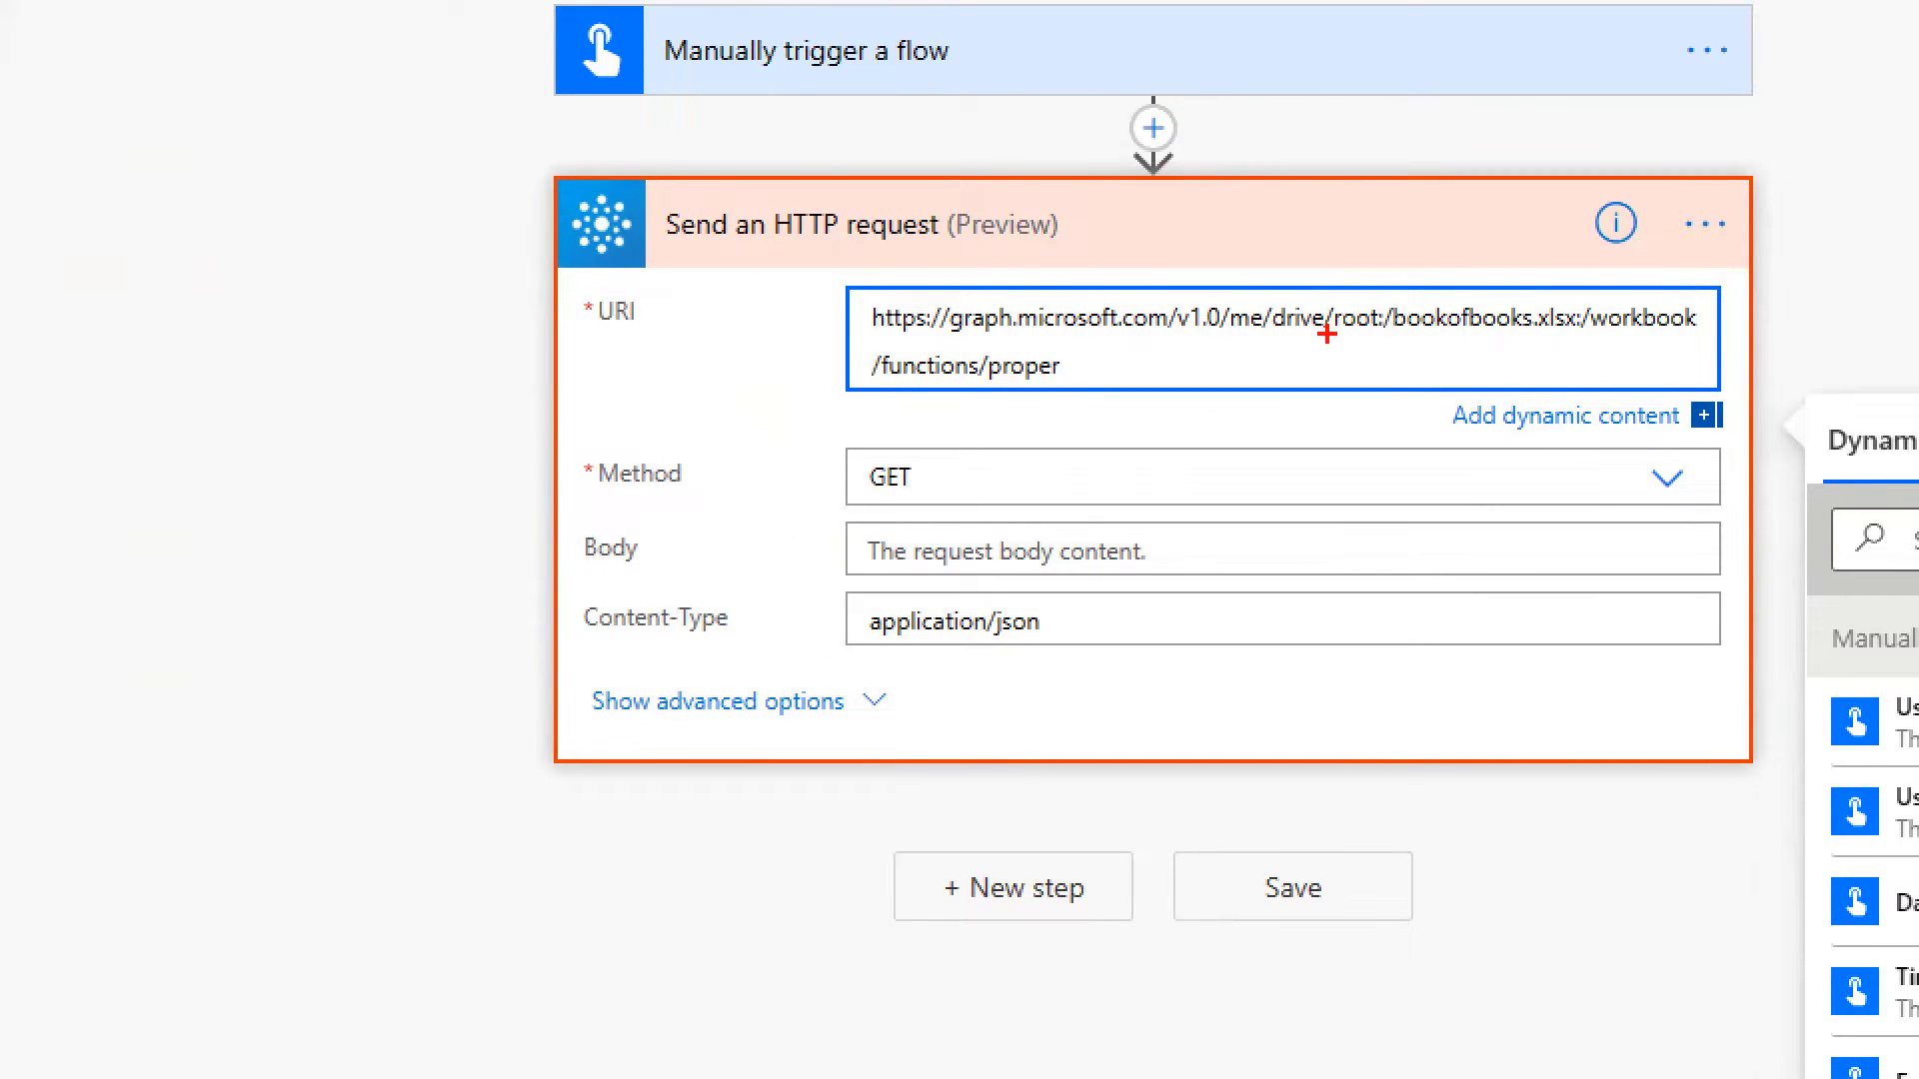
drag(1306, 338, 869, 336)
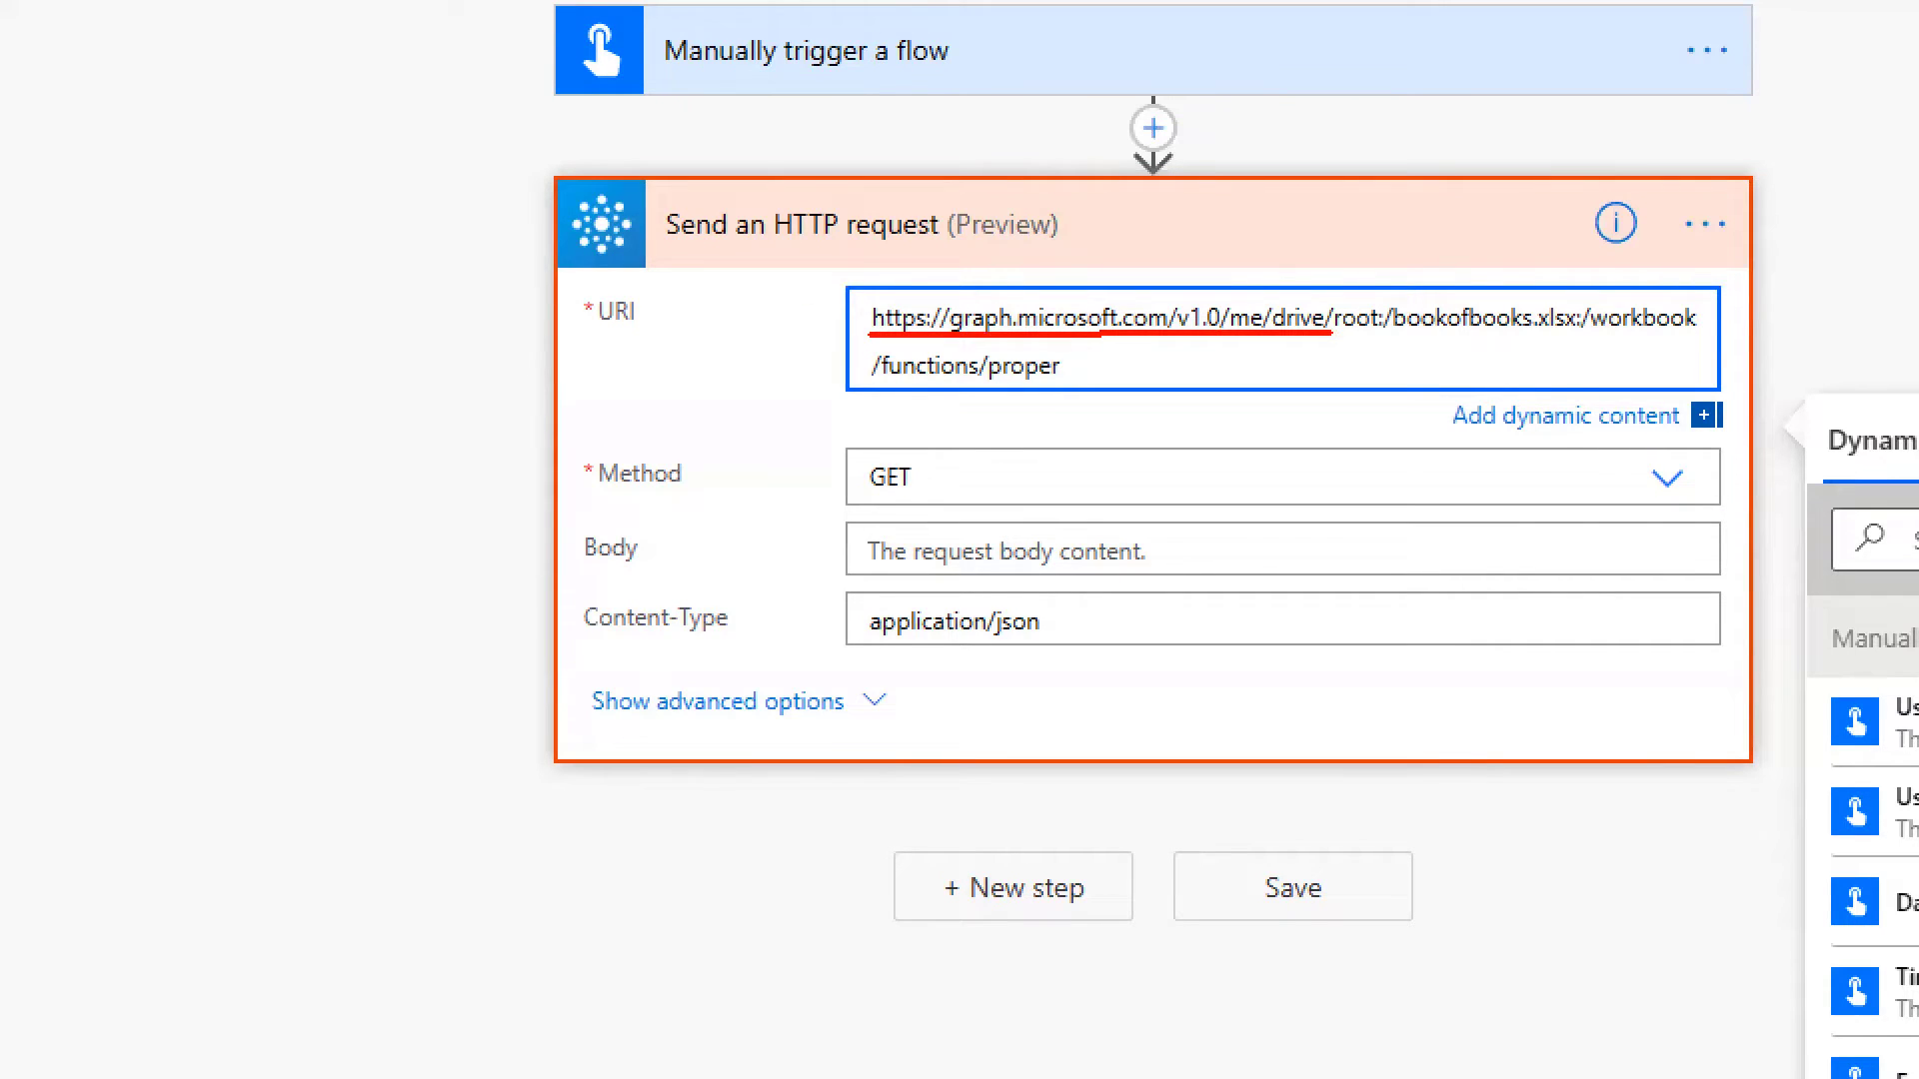
drag(1583, 336, 1697, 337)
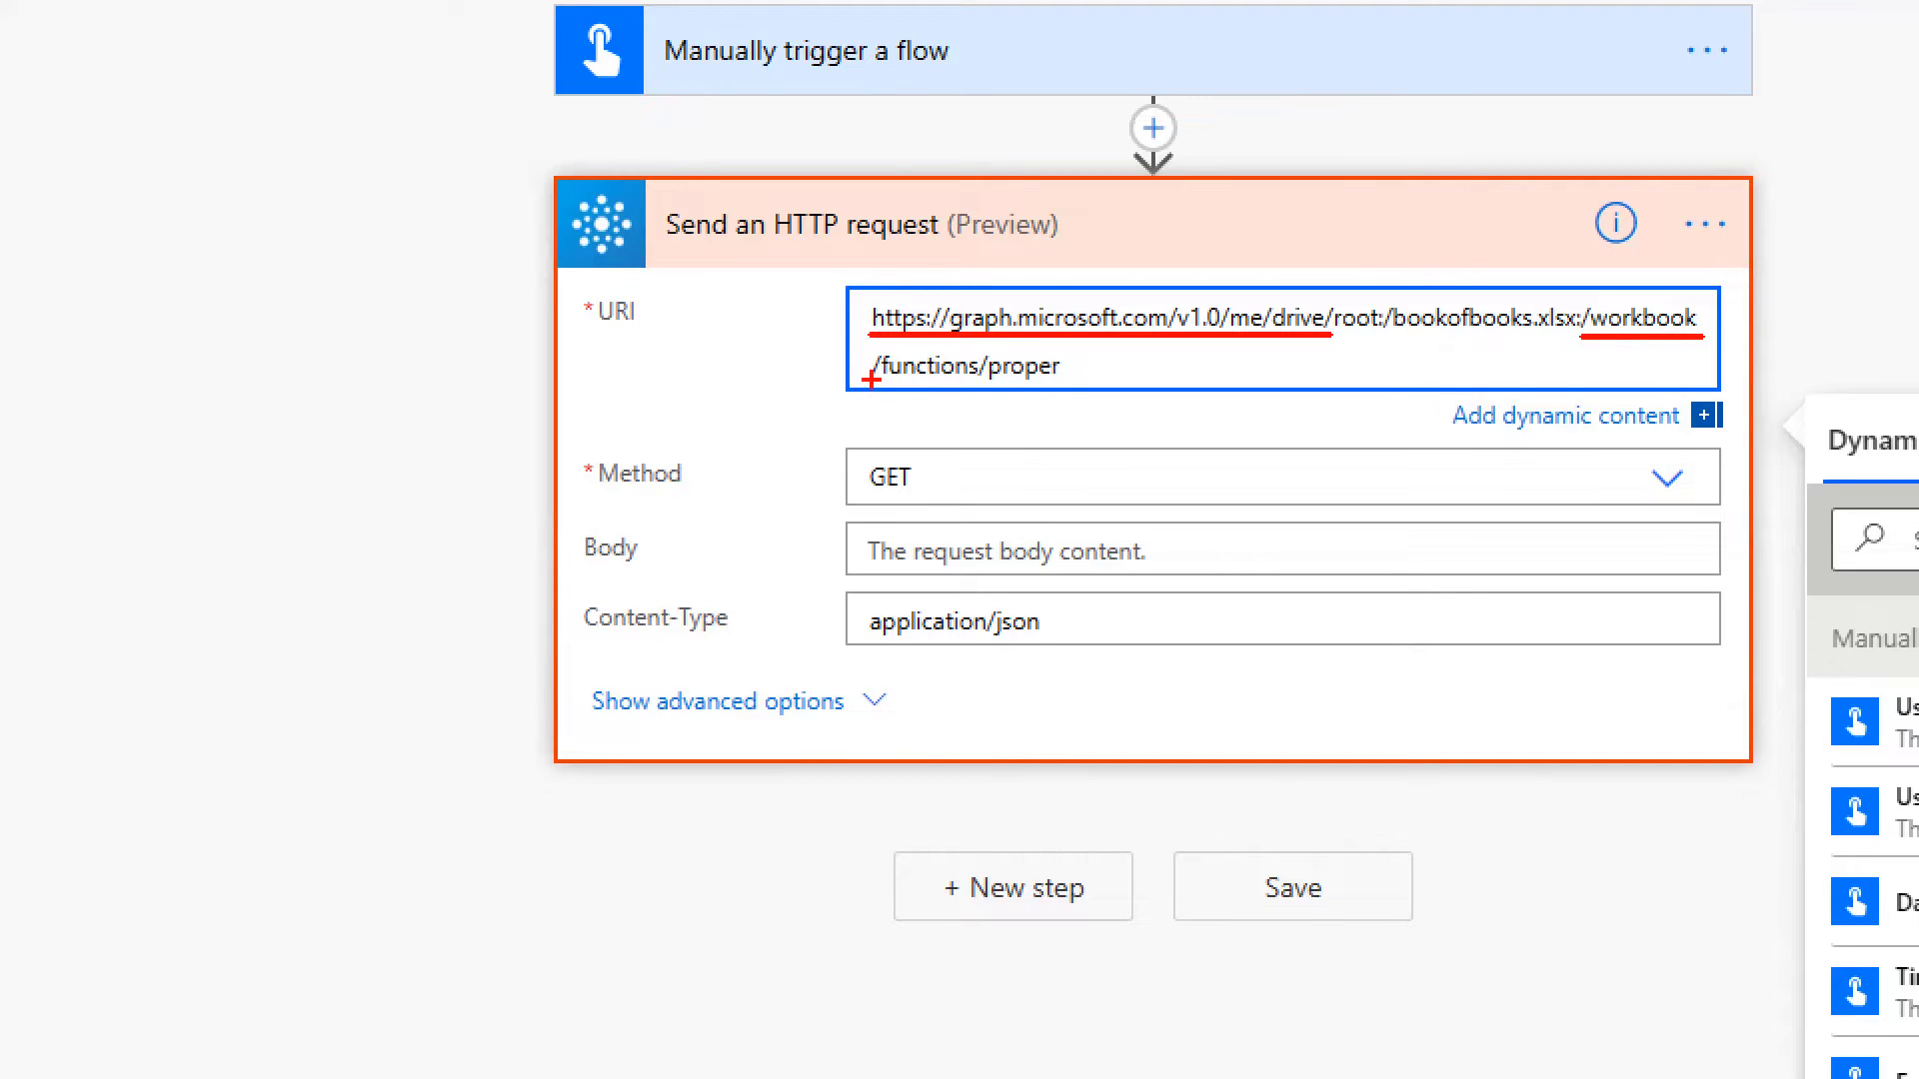
drag(870, 381, 1081, 380)
mouse_move(1327, 340)
mouse_down()
mouse_move(1327, 295)
mouse_move(1380, 298)
mouse_move(1329, 346)
mouse_move(1587, 345)
mouse_up()
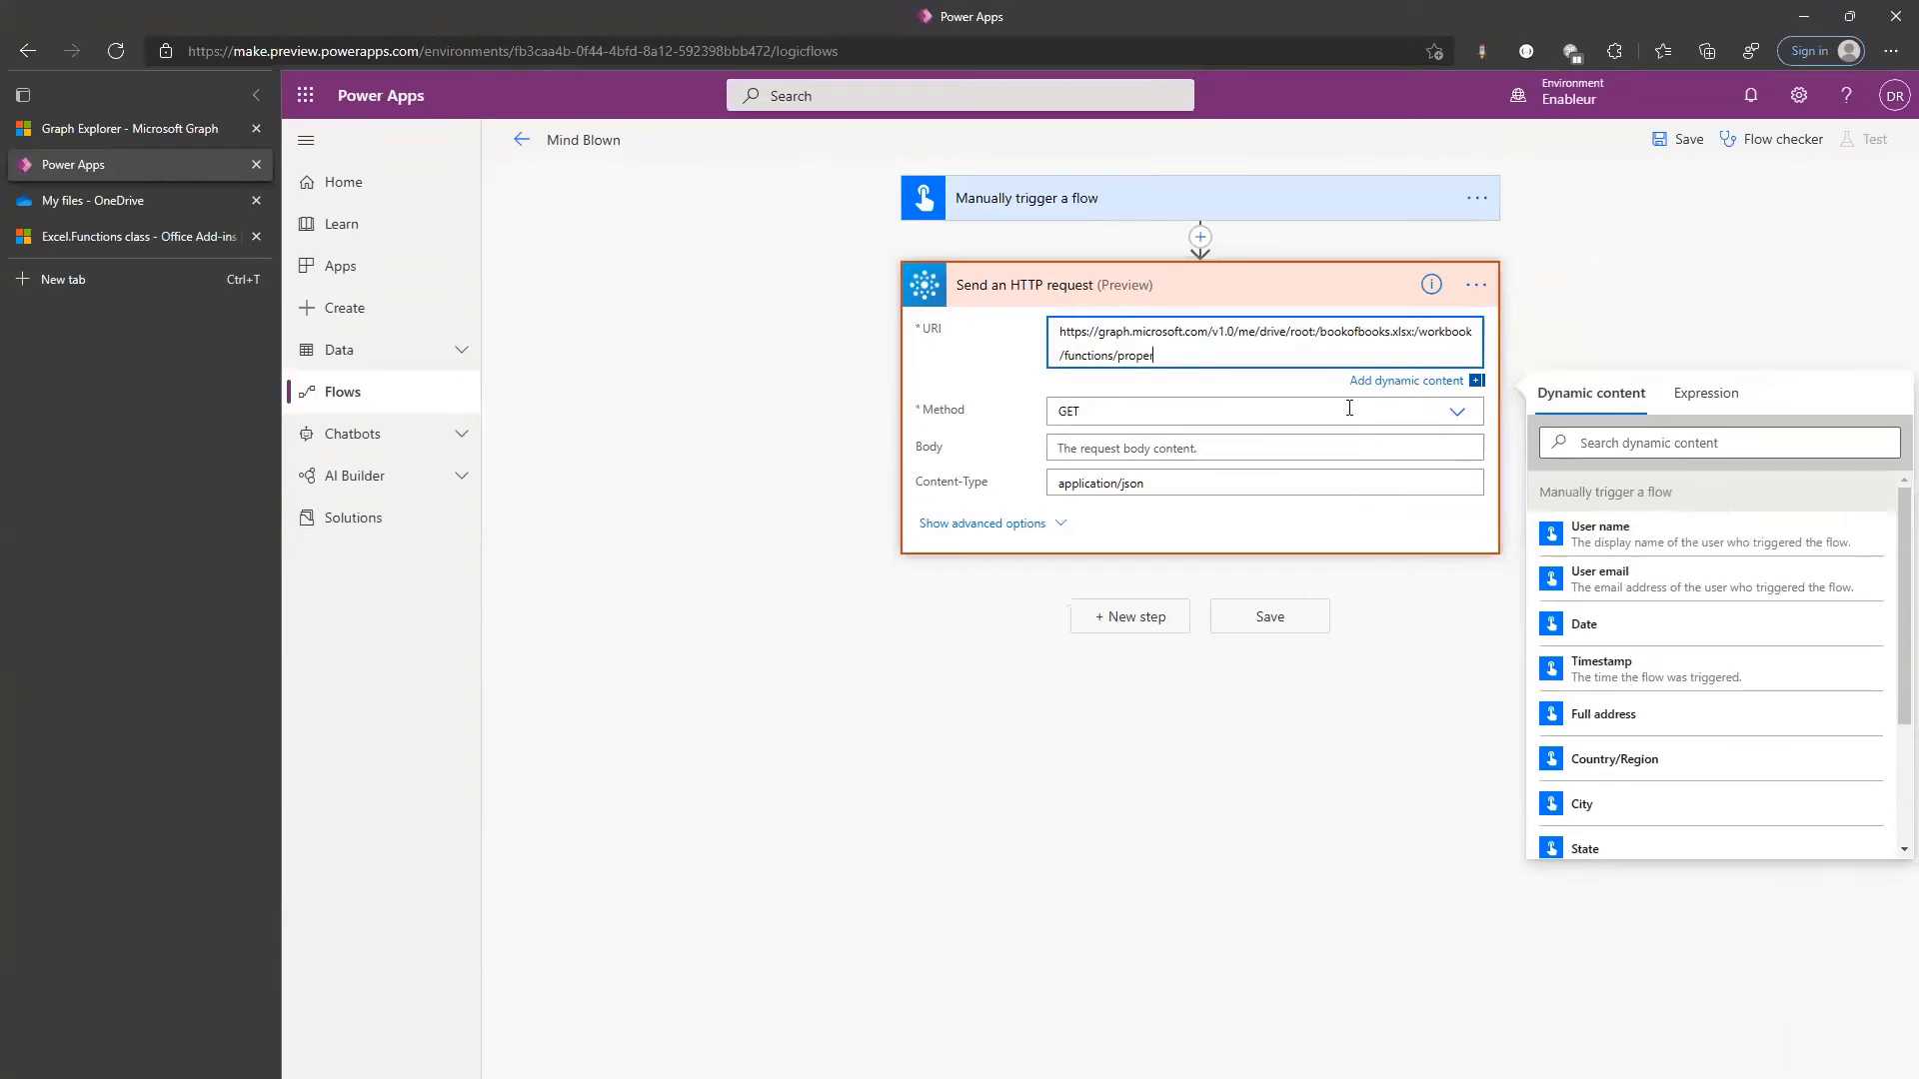
Make the HTTP request a POST with the JSON body { "text": "" }
click(1250, 477)
click(1172, 444)
click(1263, 426)
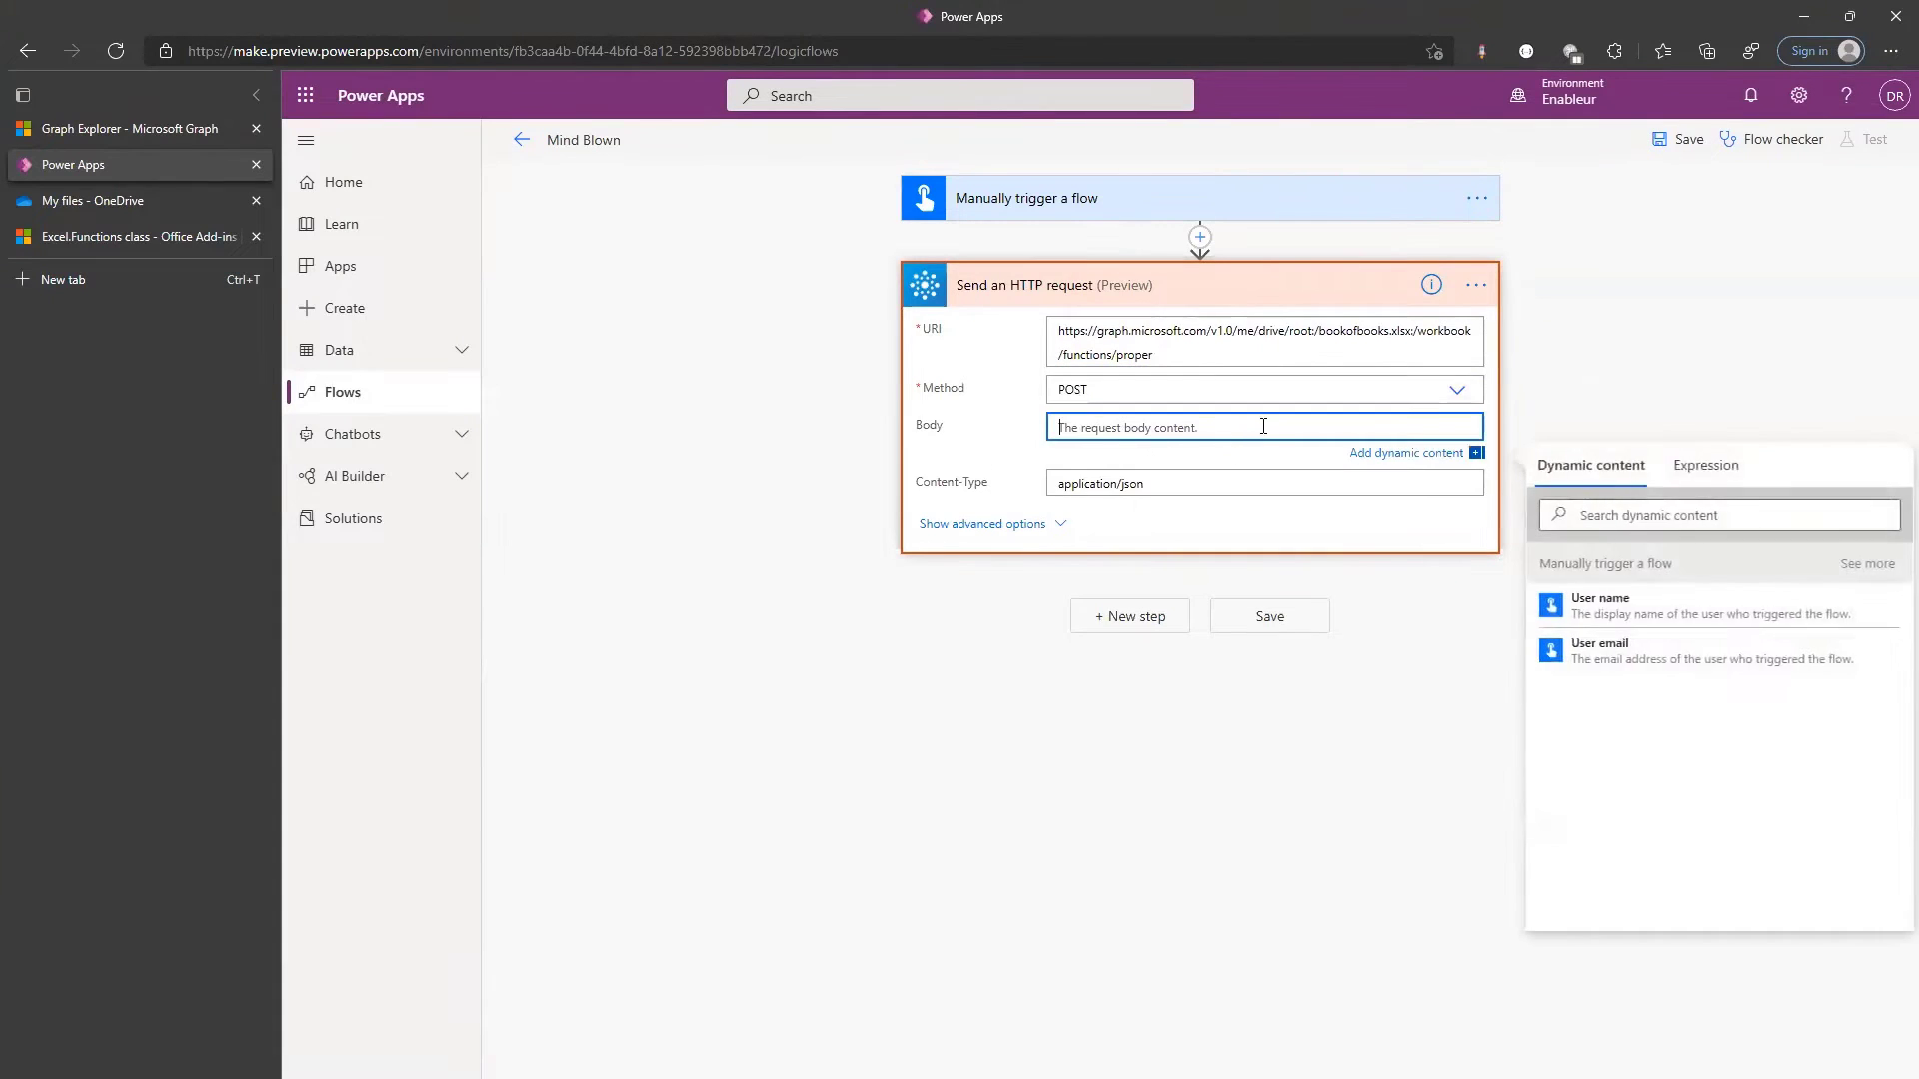
text({)
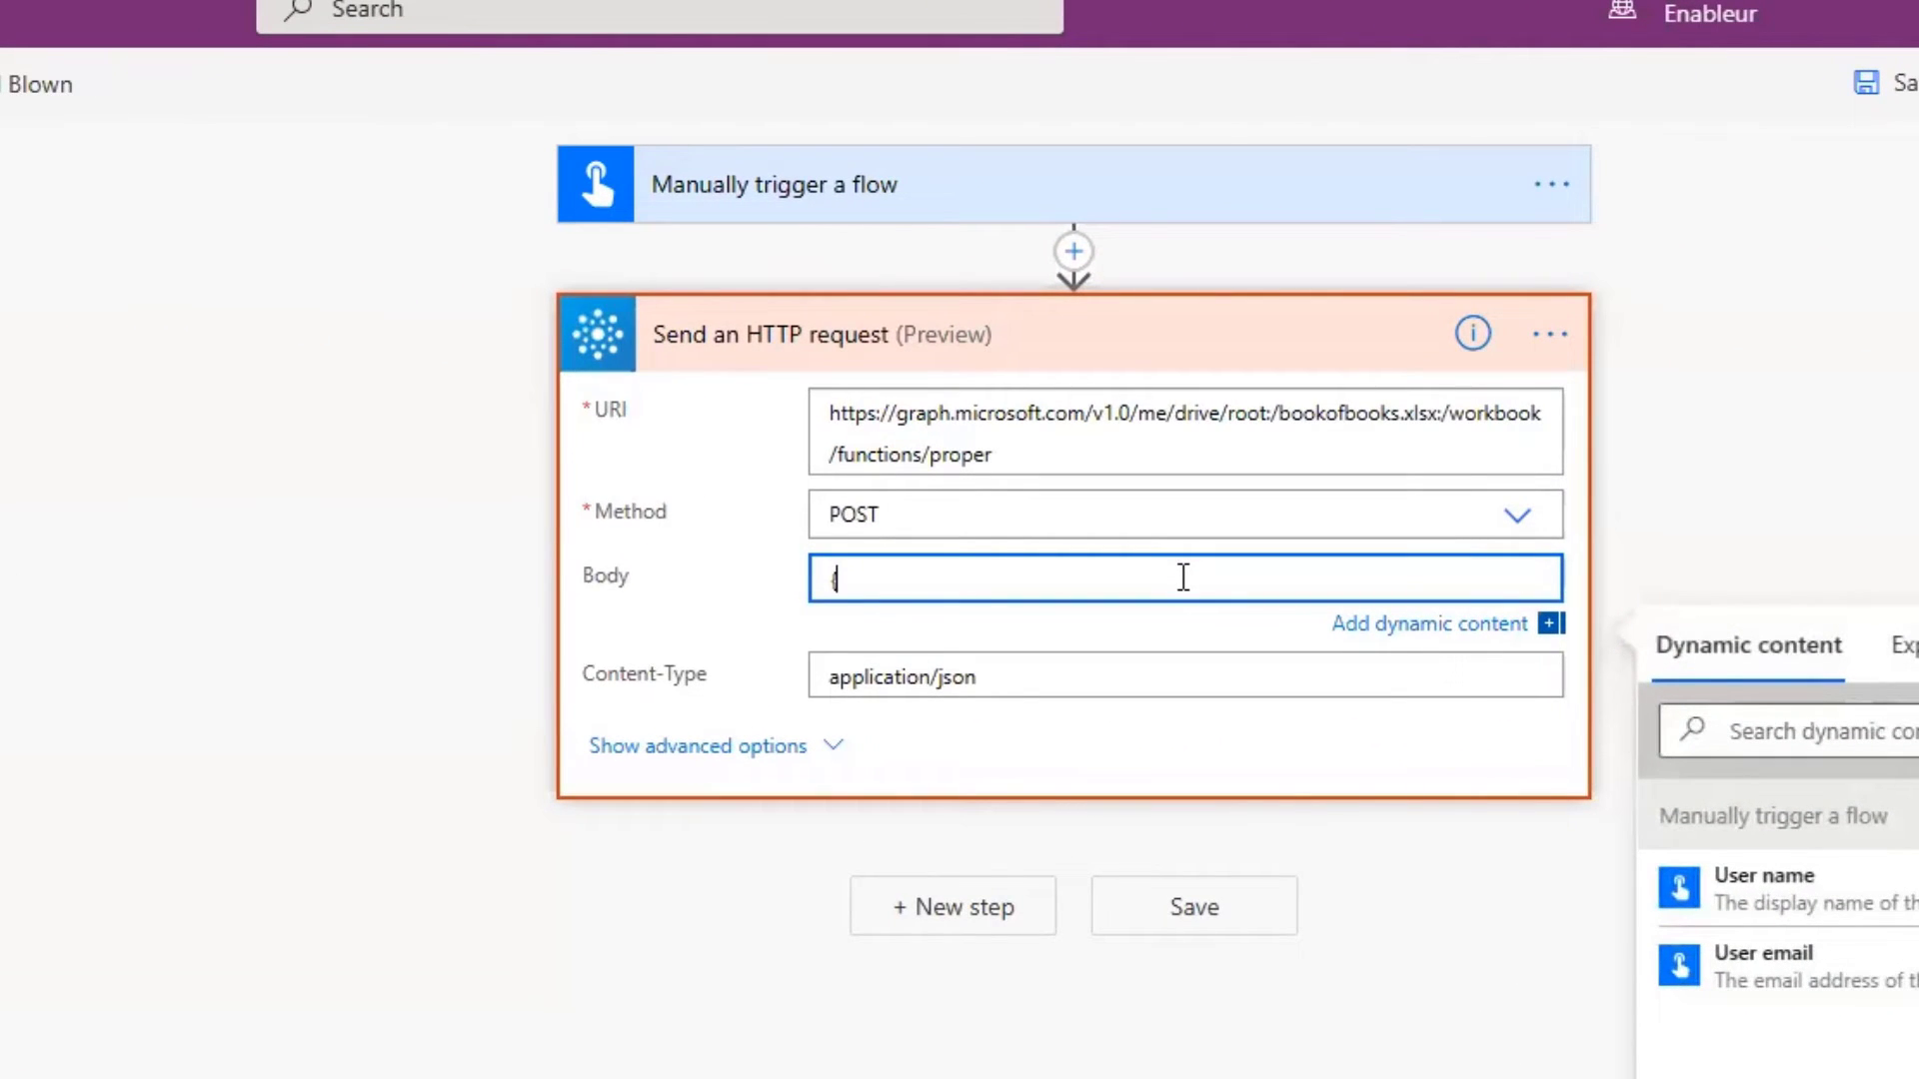
key(Return)
text(")
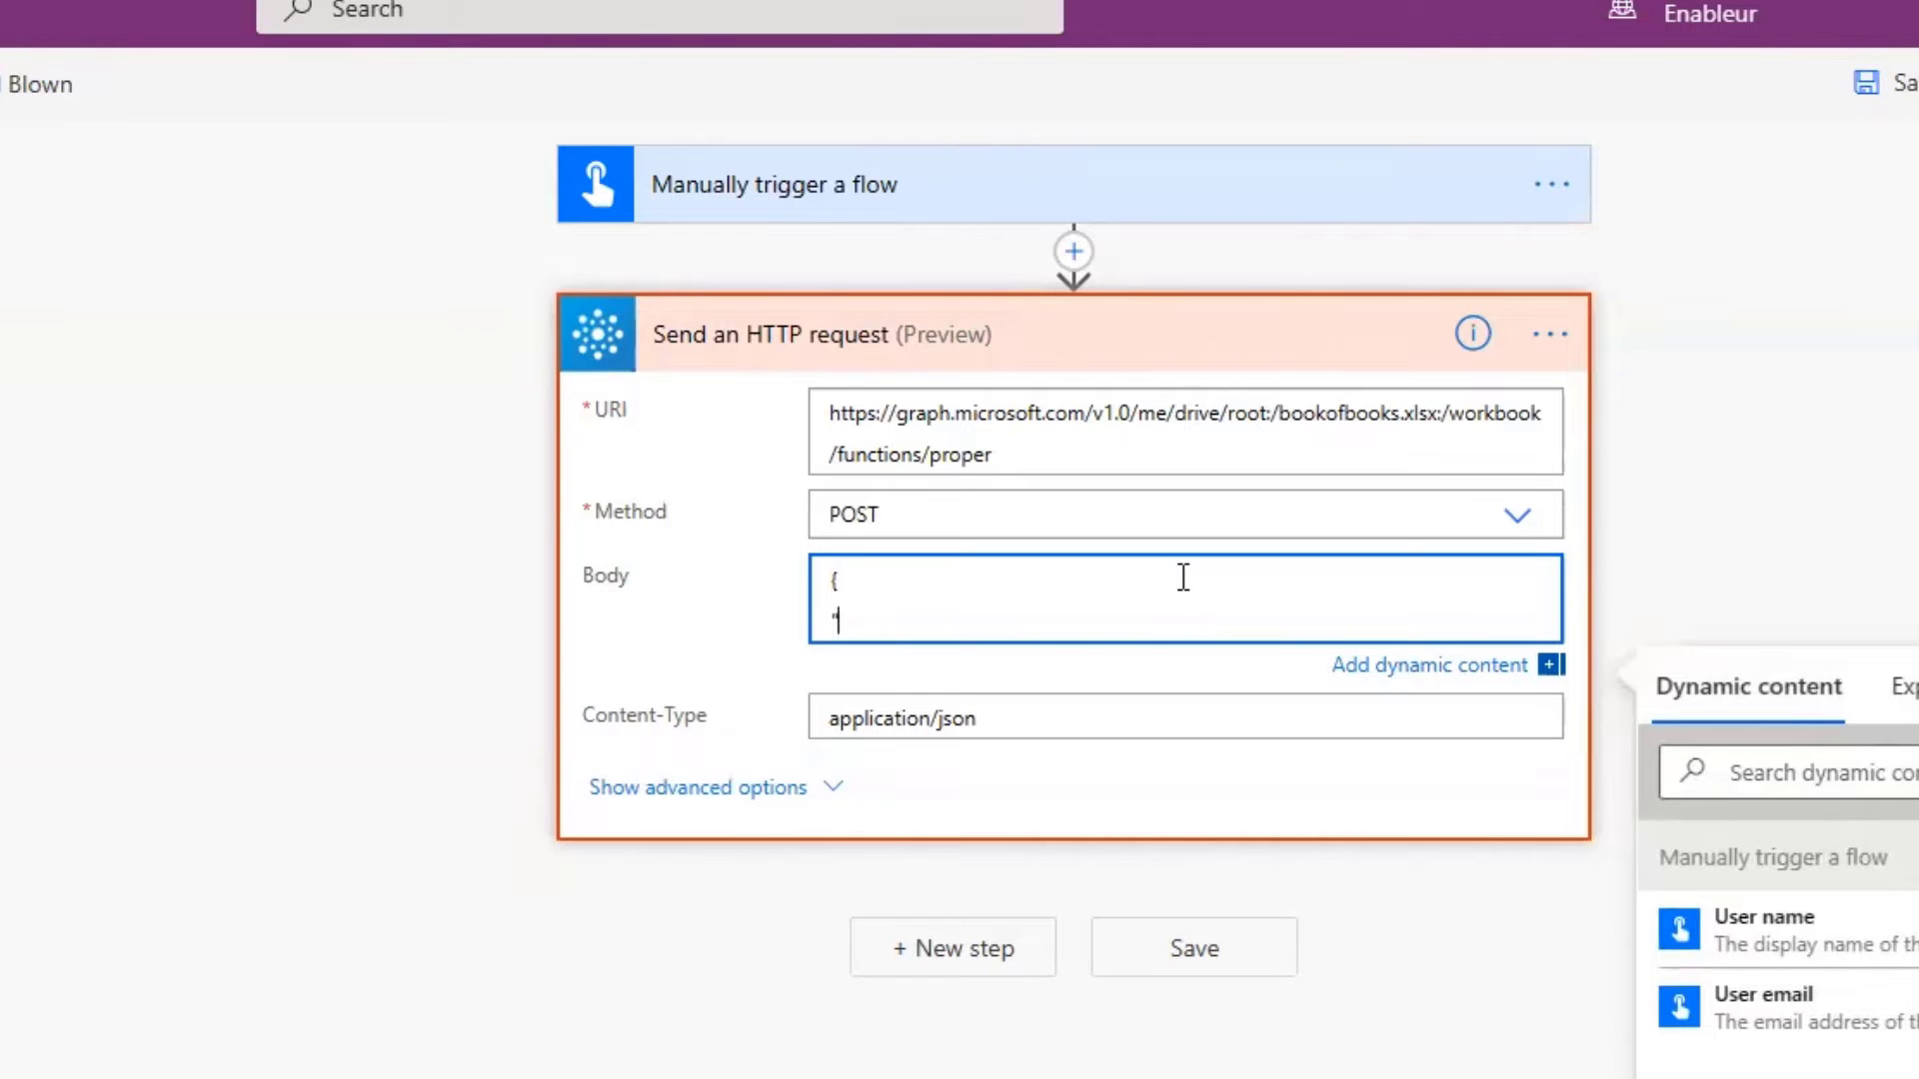
text(text": "")
key(Return)
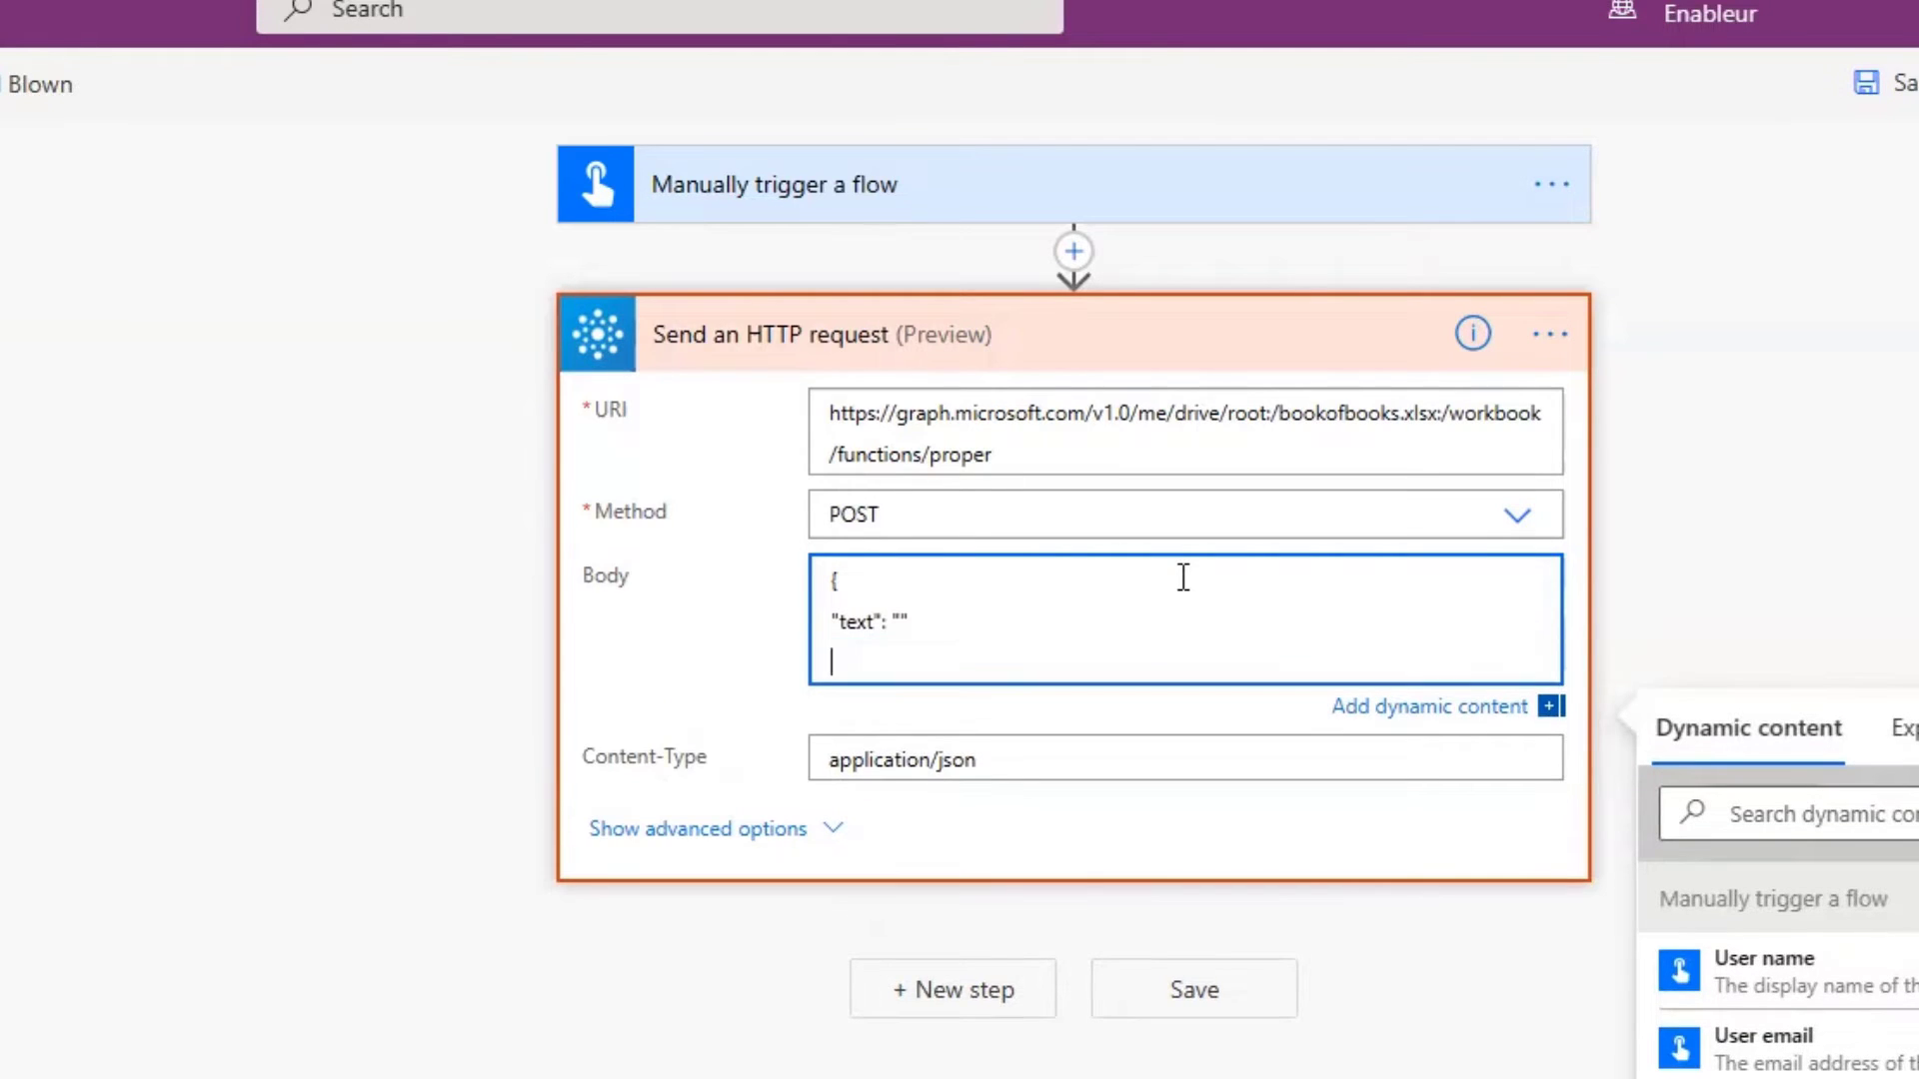
text(})
Select the 'text' property name and bring up the proper(text) docs page
double_click(857, 622)
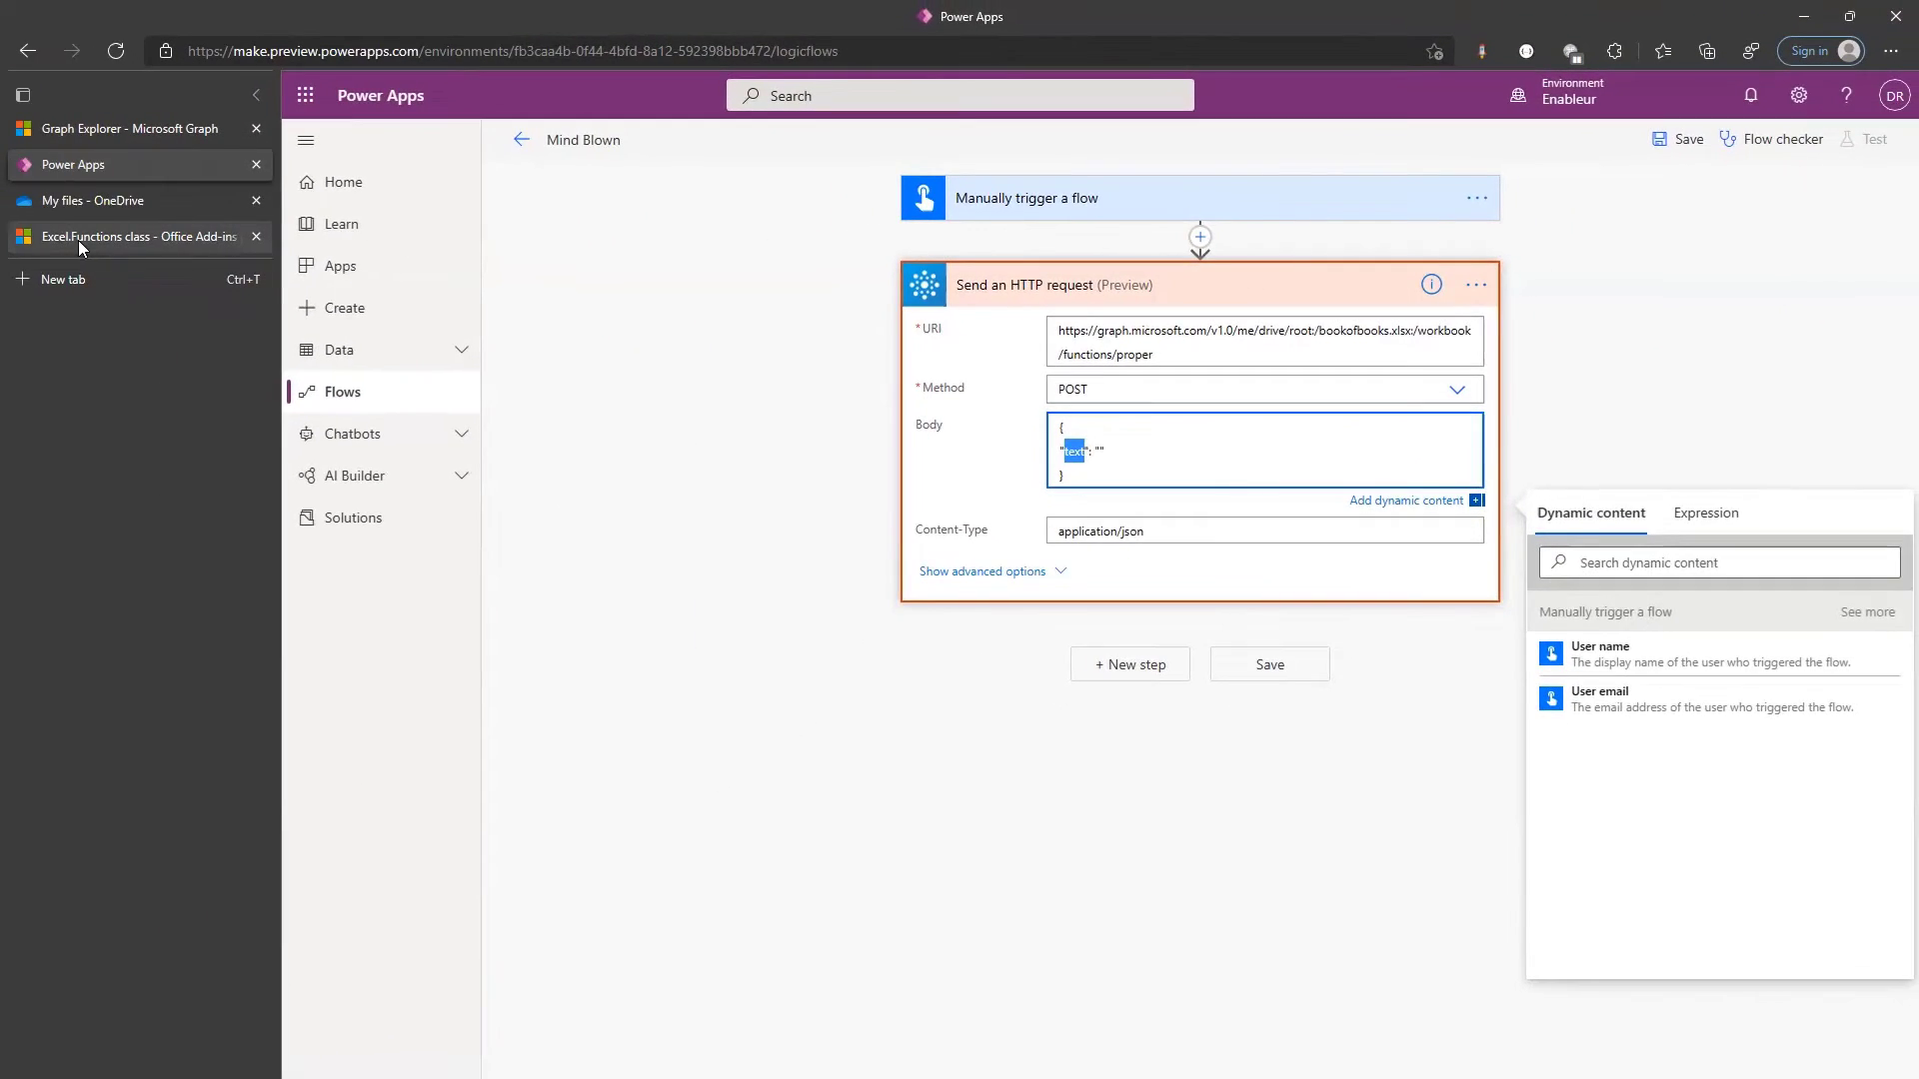
click(78, 240)
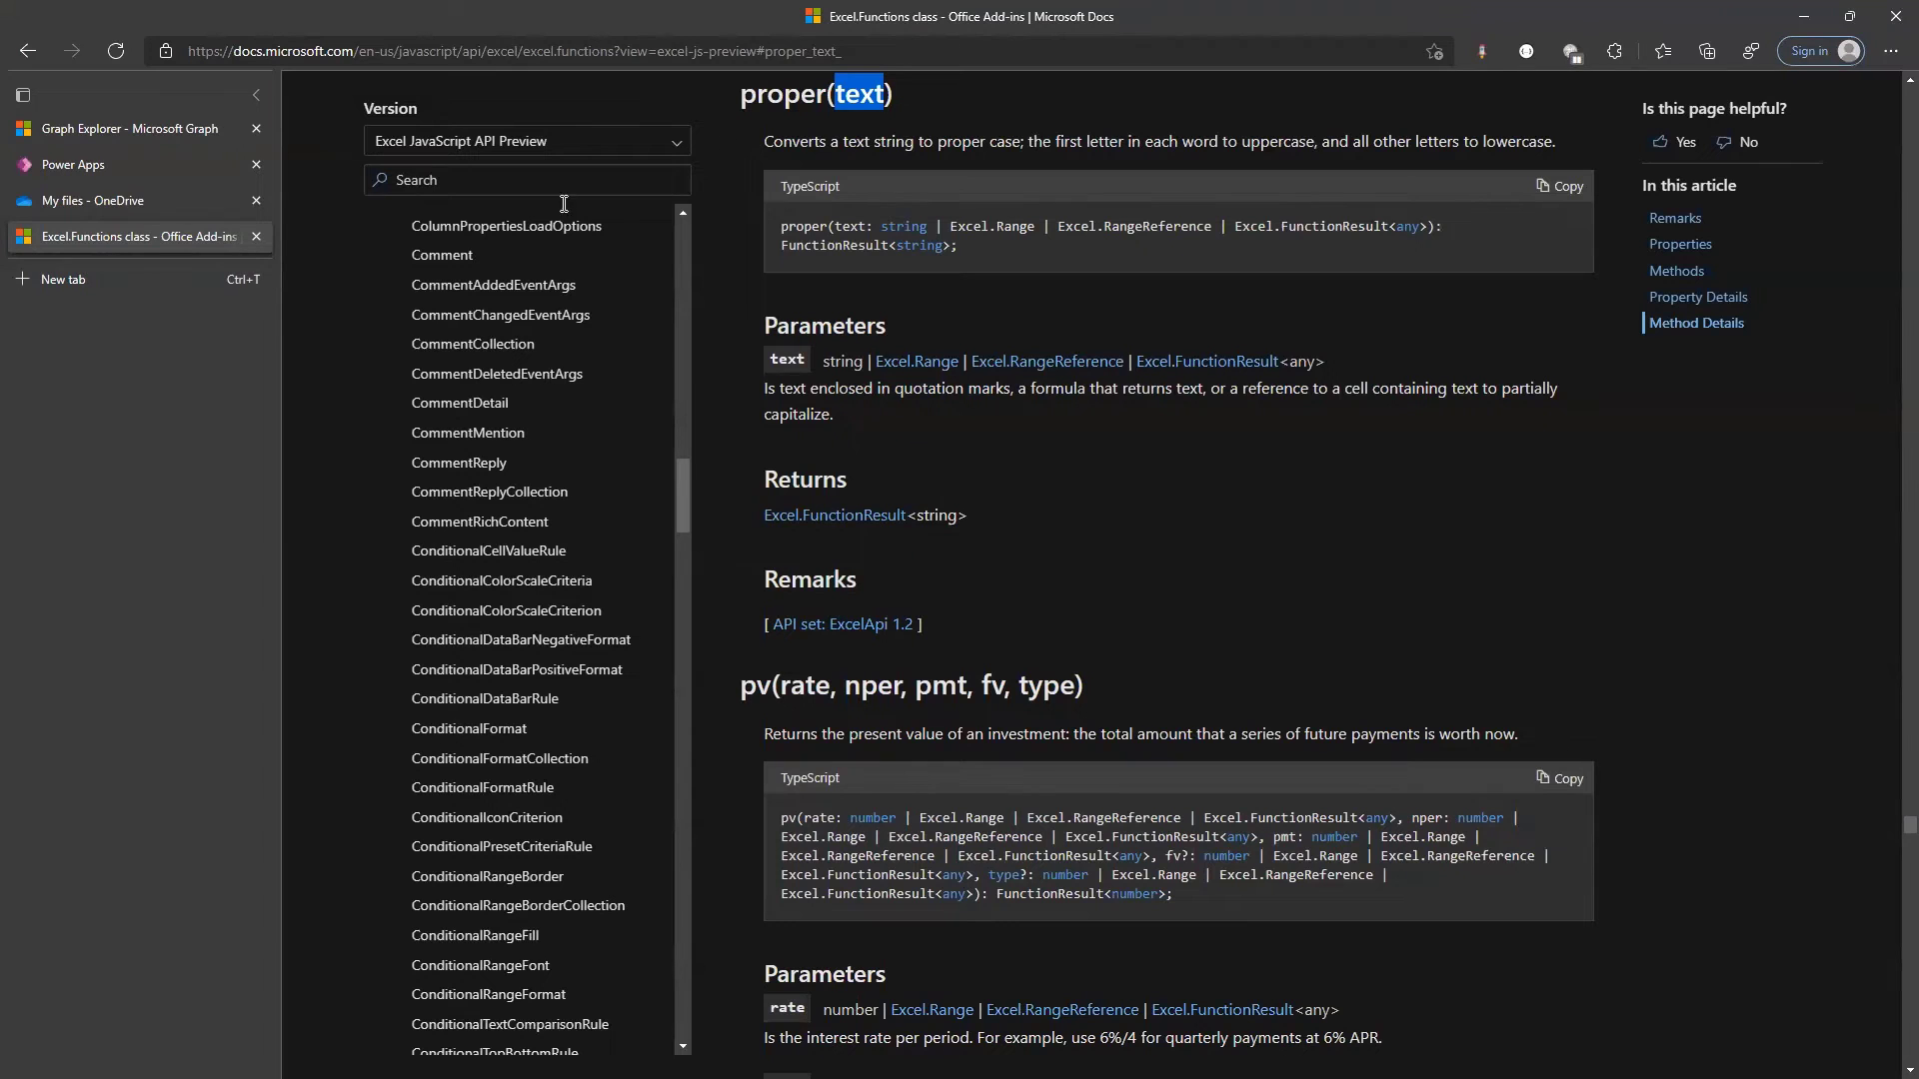
click(776, 116)
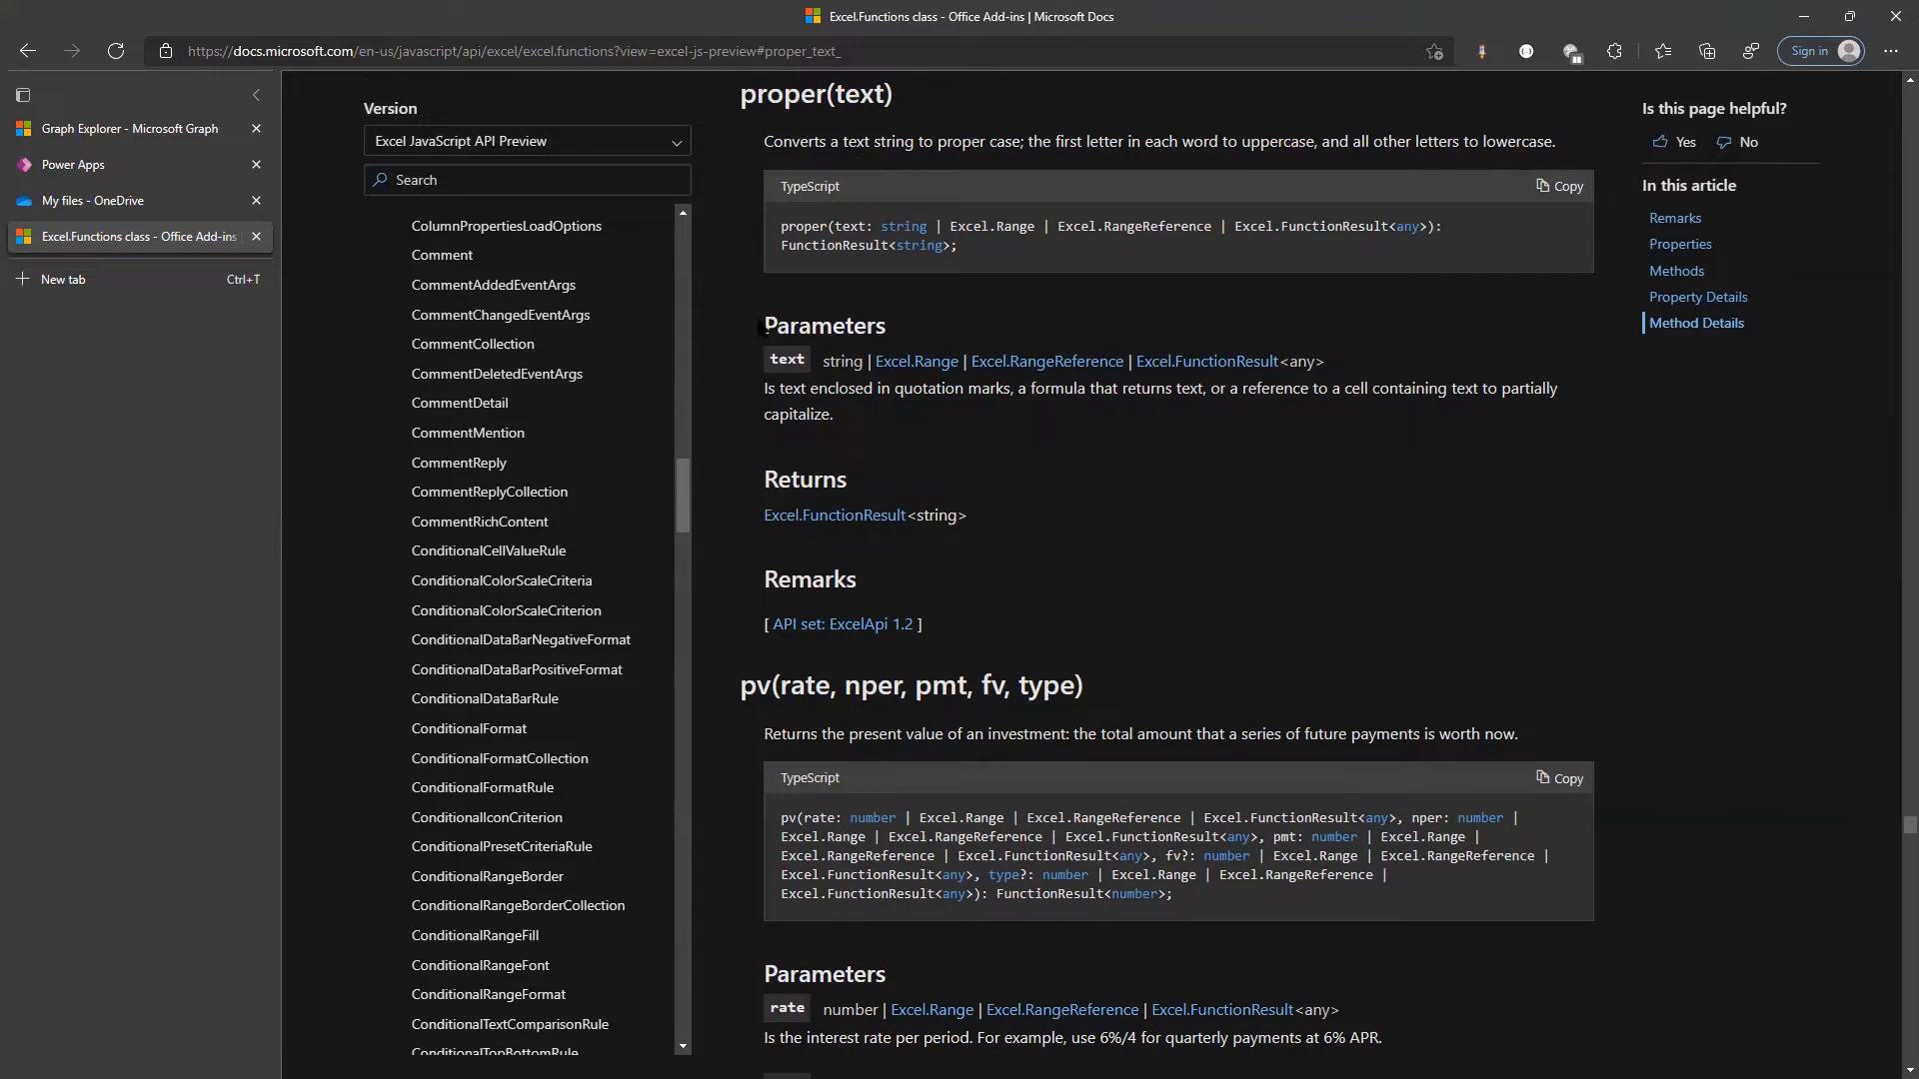
Highlight proper's text parameter and pv's rate, nper and pmt parameters in the docs
drag(766, 325, 890, 326)
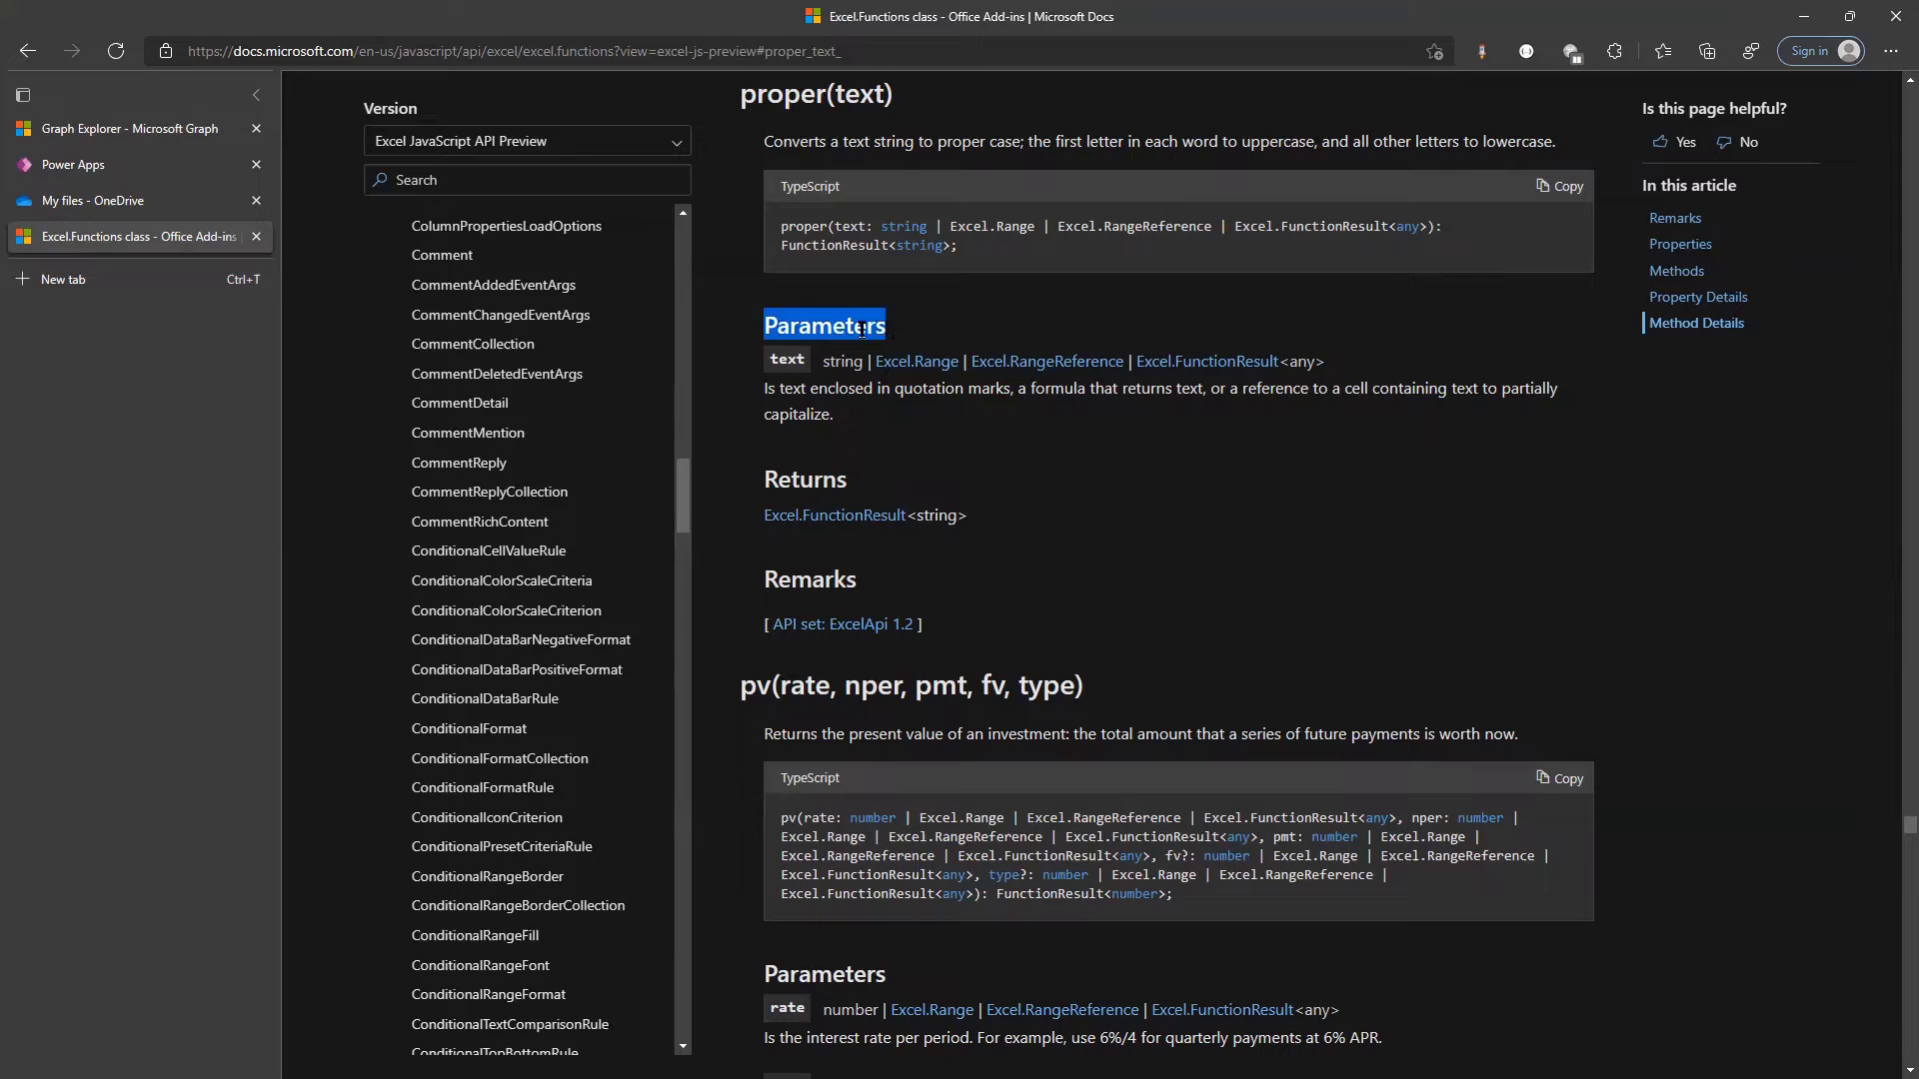
double_click(784, 360)
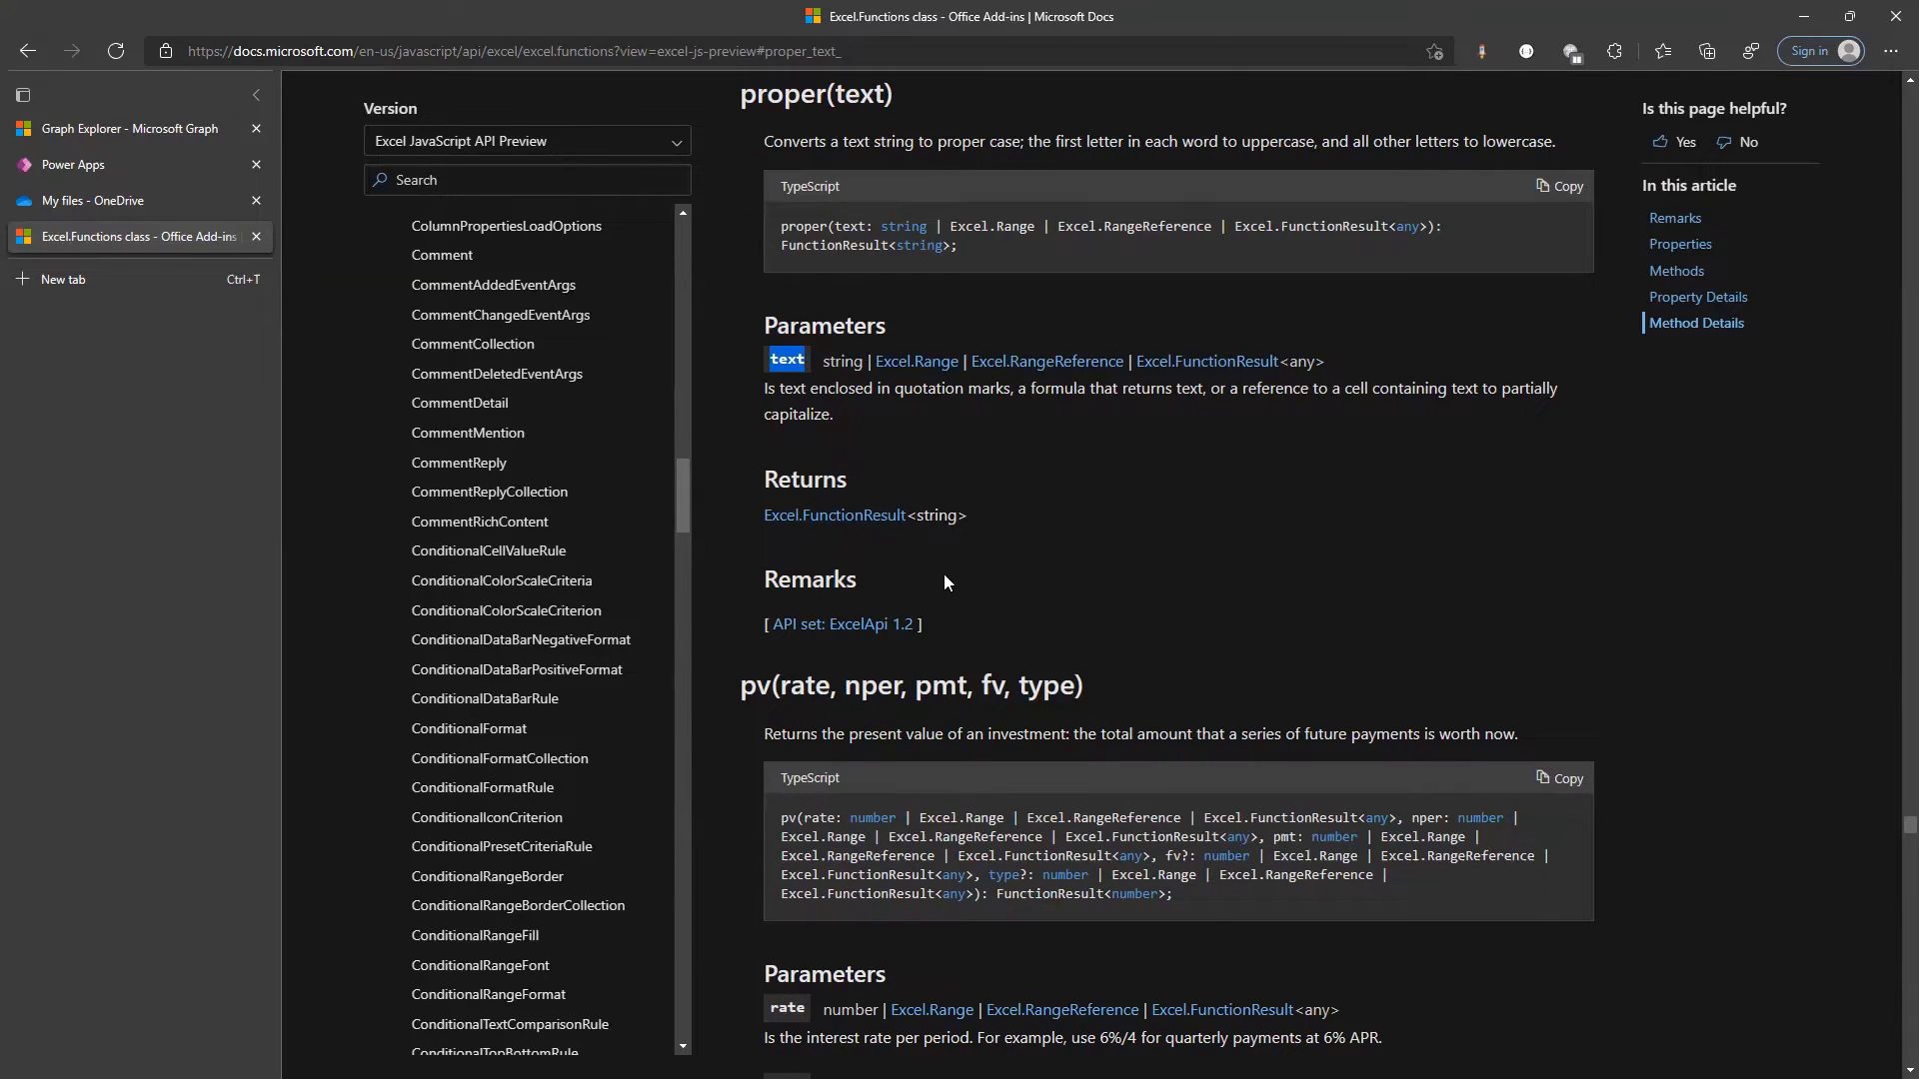
scroll(945, 580, down, 2)
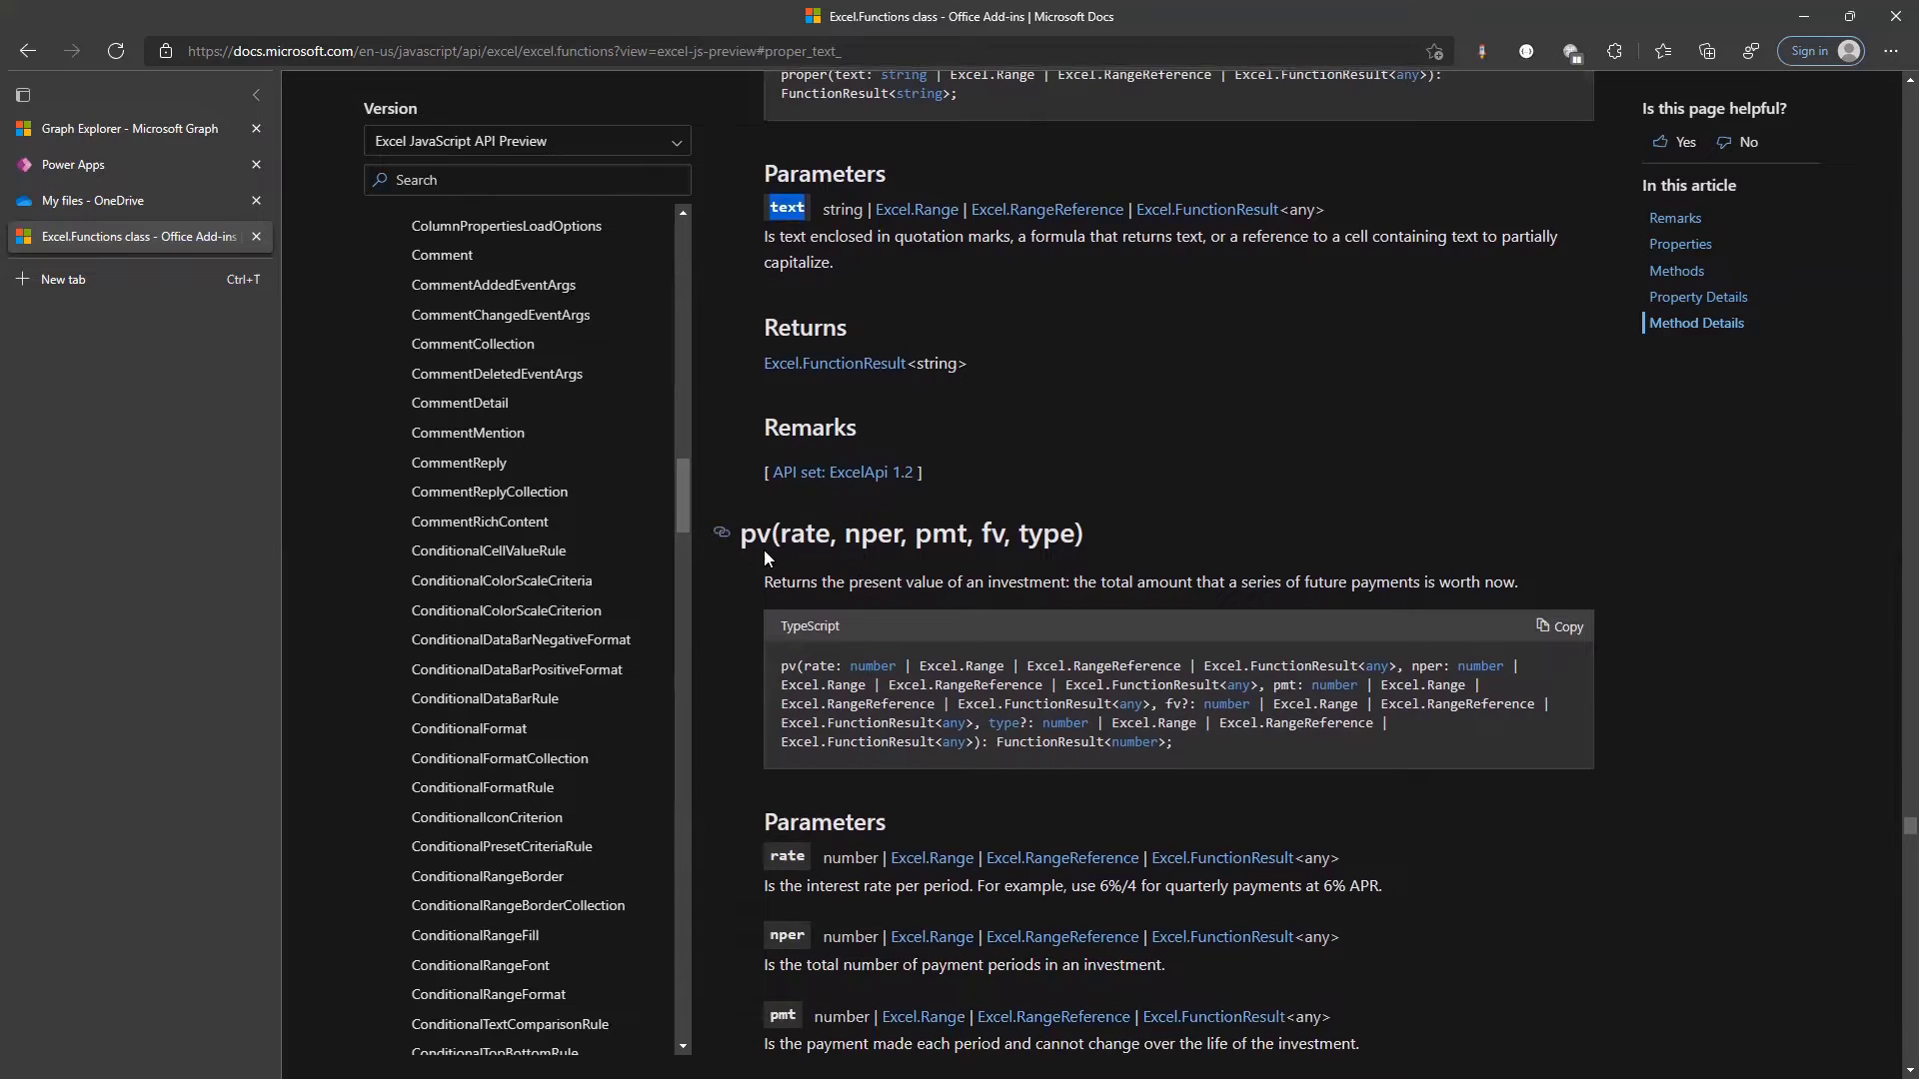
scroll(765, 548, down, 2)
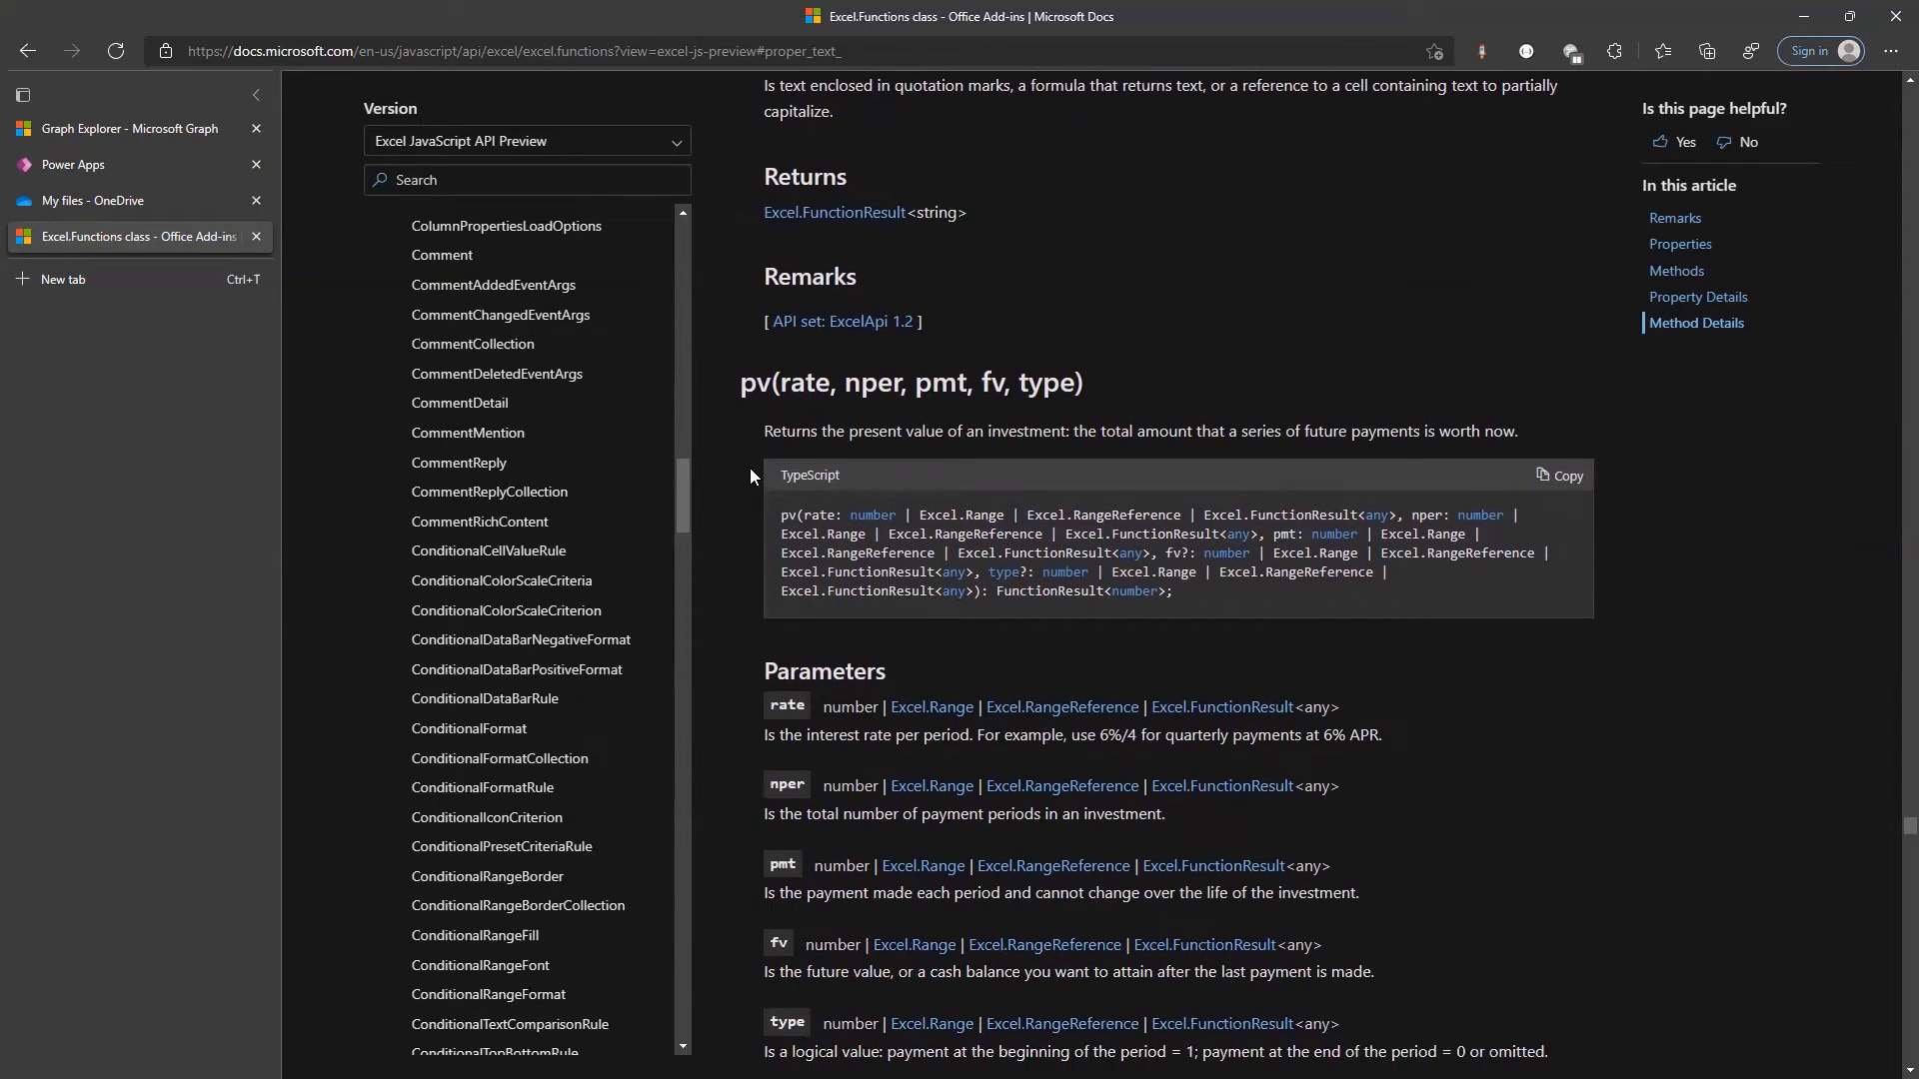
scroll(744, 458, down, 4)
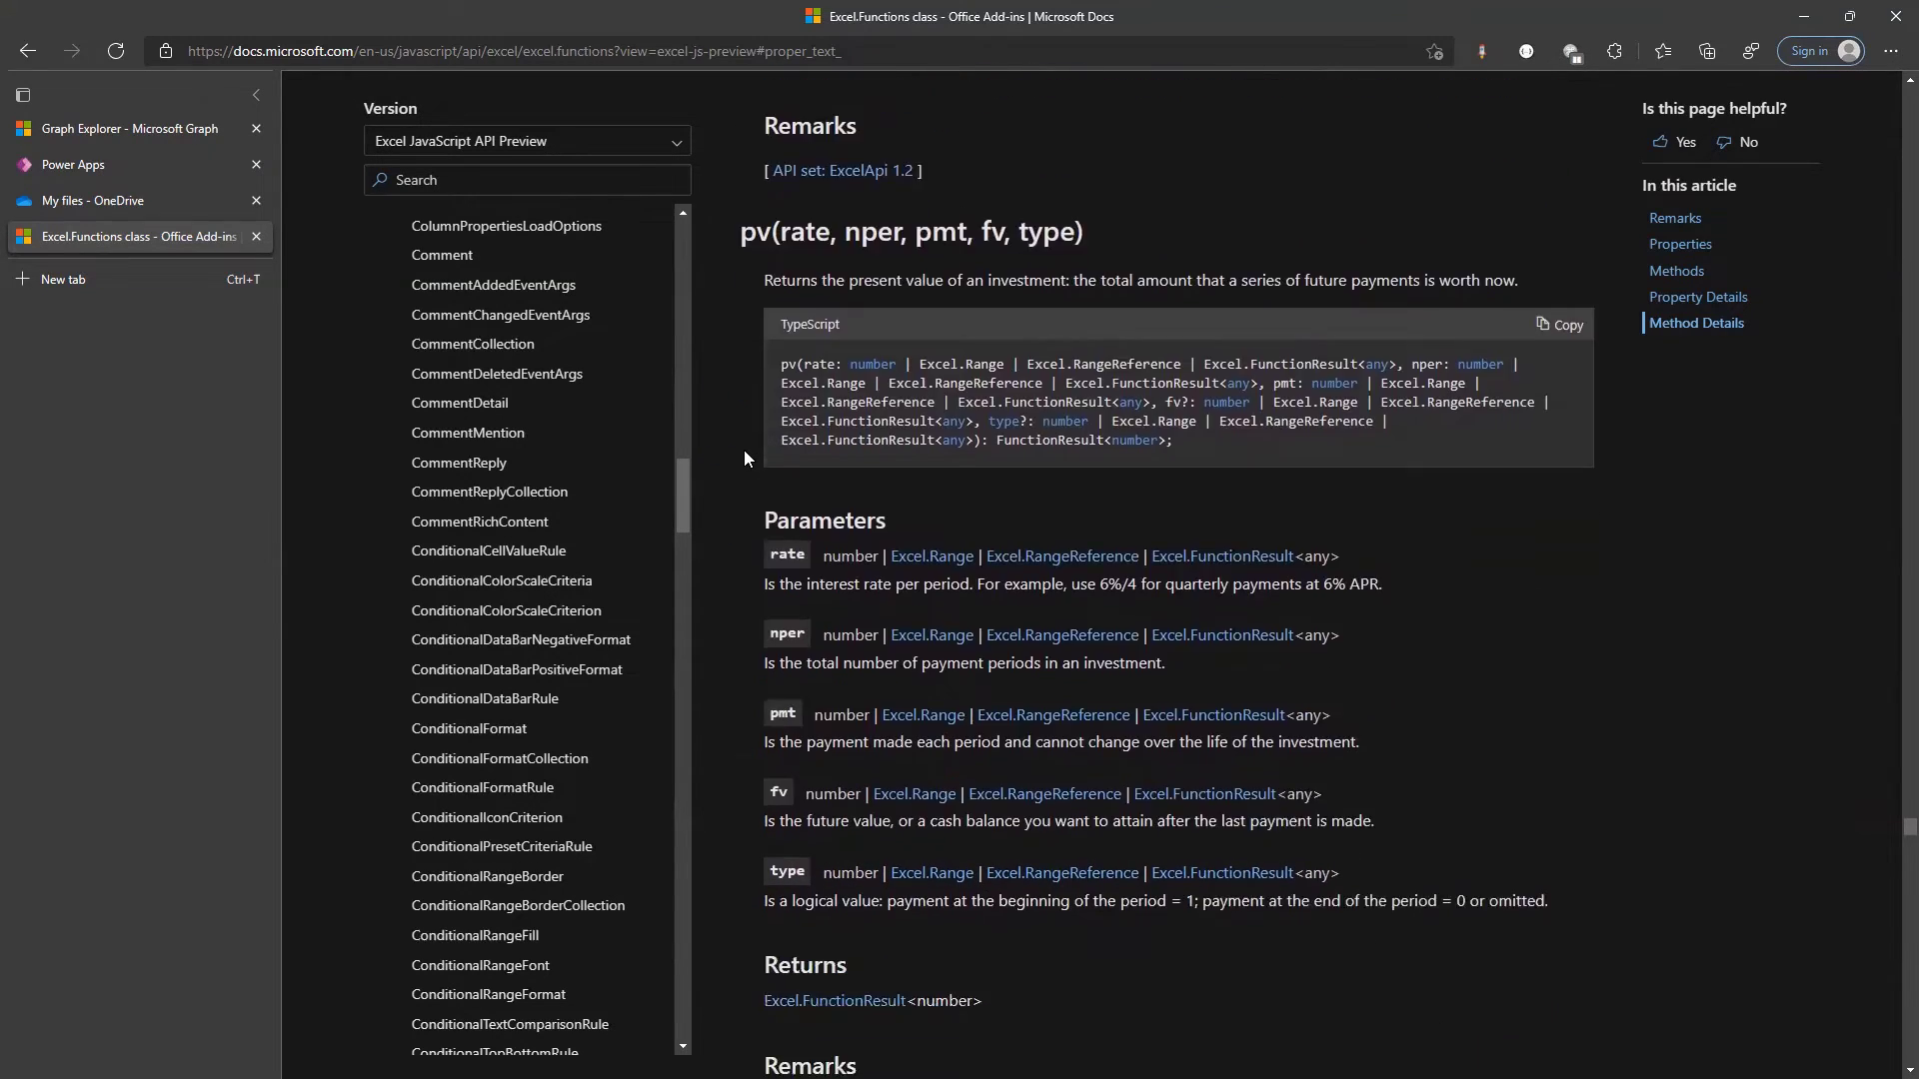
double_click(785, 402)
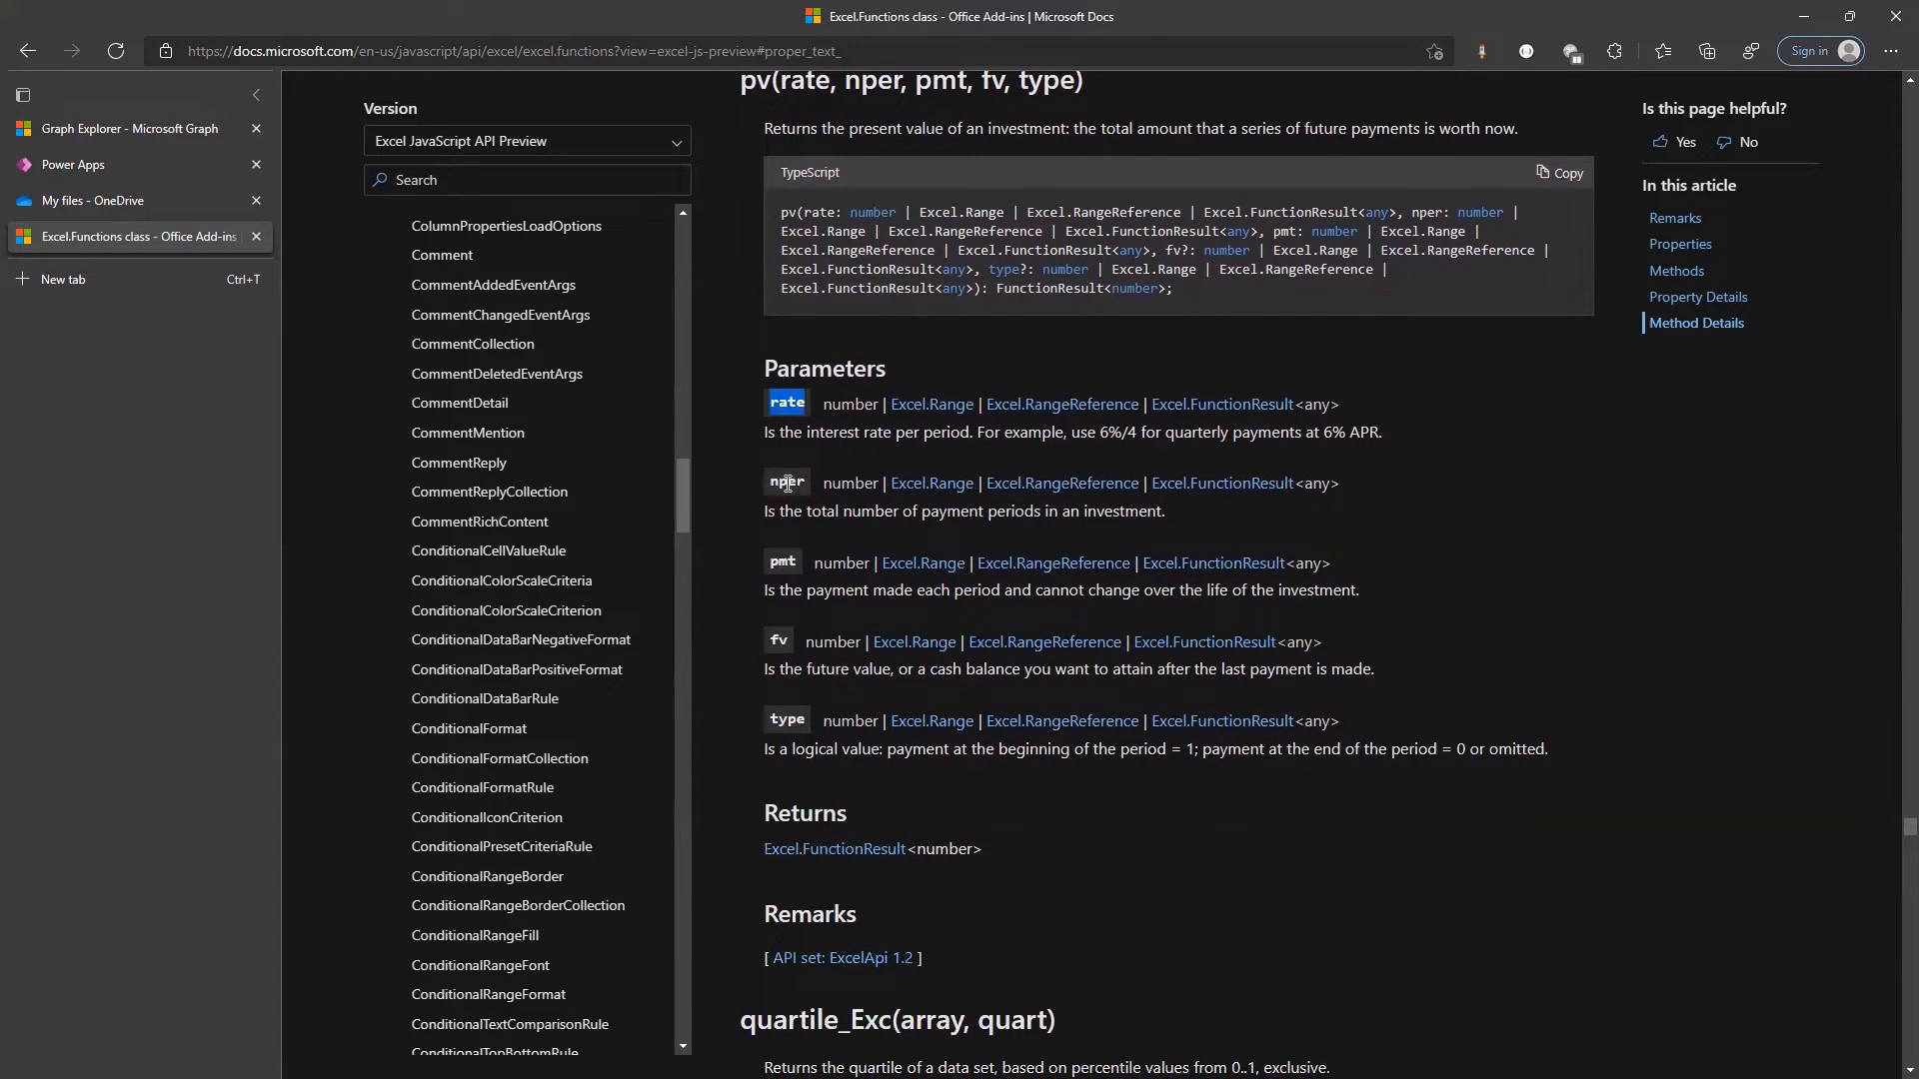
double_click(787, 482)
double_click(784, 562)
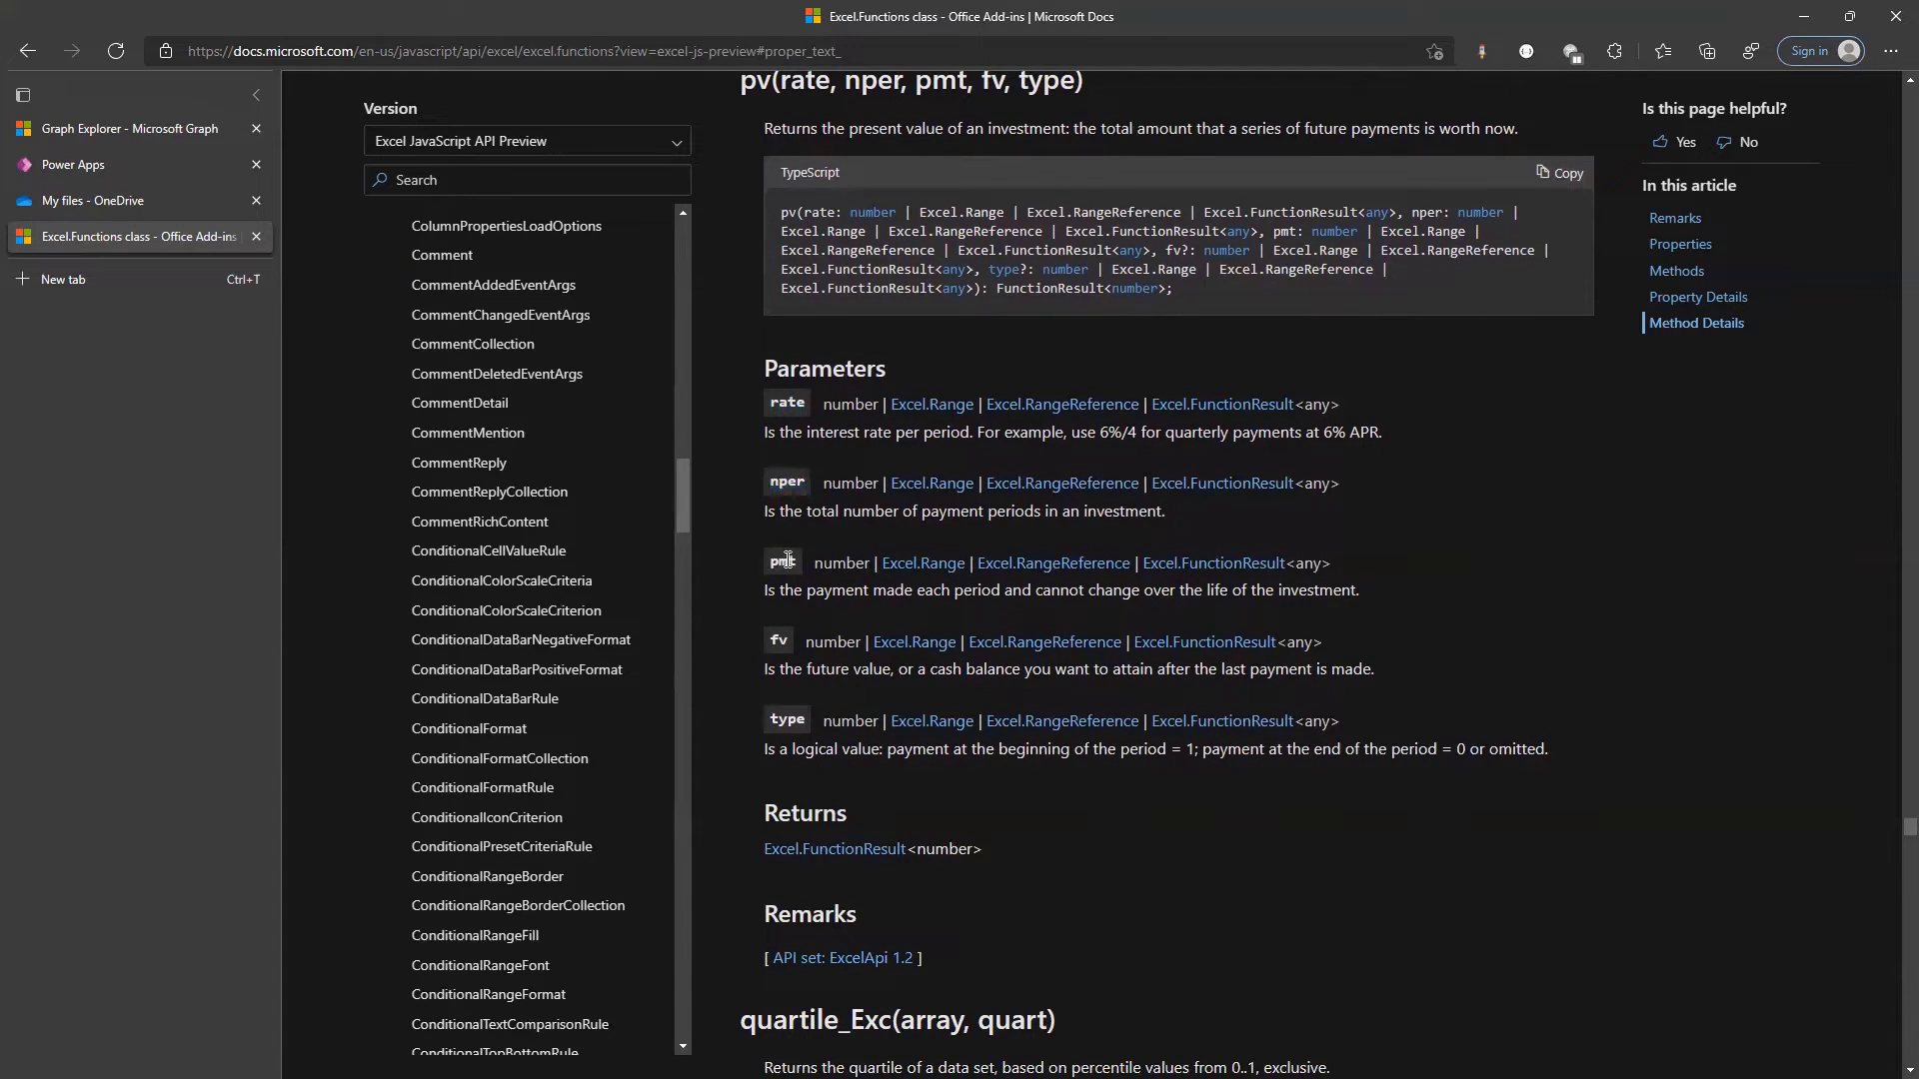
click(780, 643)
Highlight the values argument in the product function's signature
scroll(795, 457, up, 3)
drag(783, 384, 1076, 383)
scroll(867, 674, down, 12)
scroll(868, 674, up, 2)
drag(850, 390, 904, 391)
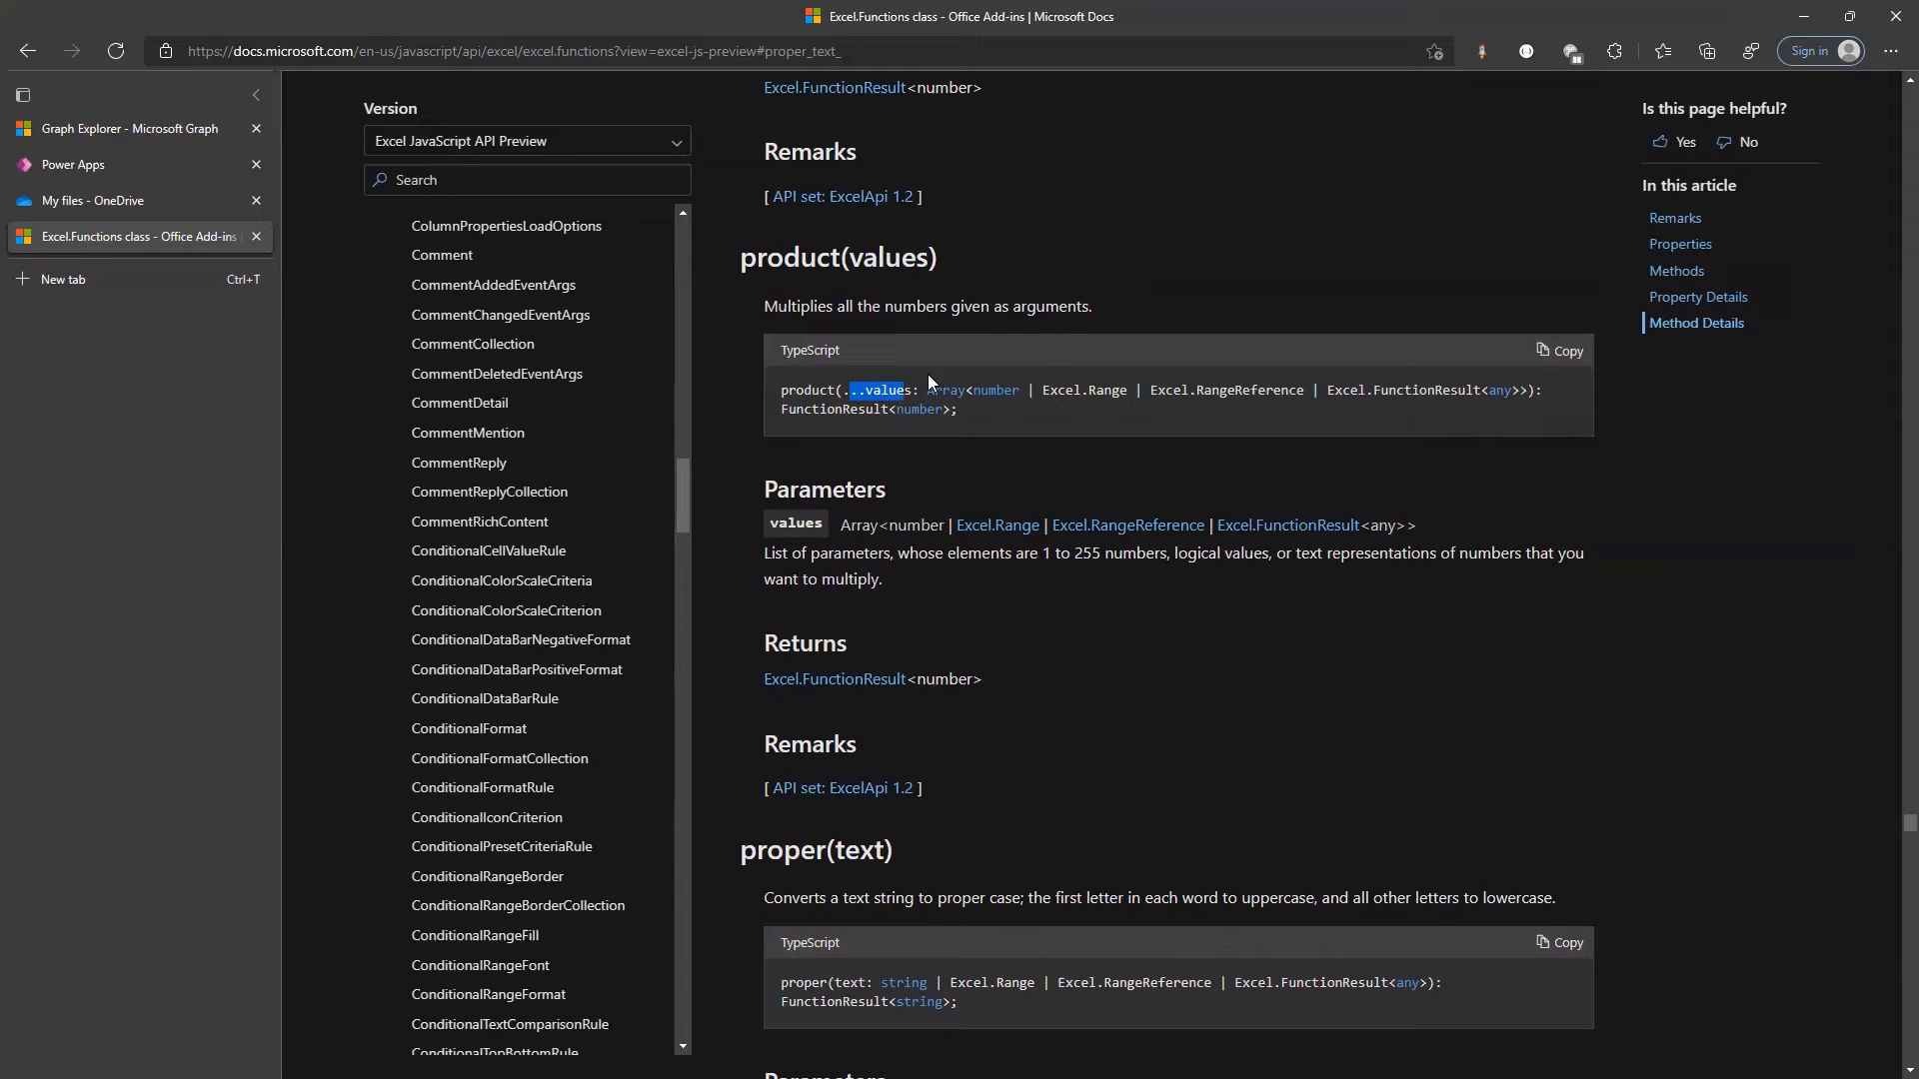
Highlight the settlement parameter in priceMat's heading and parameter list
scroll(963, 392, up, 14)
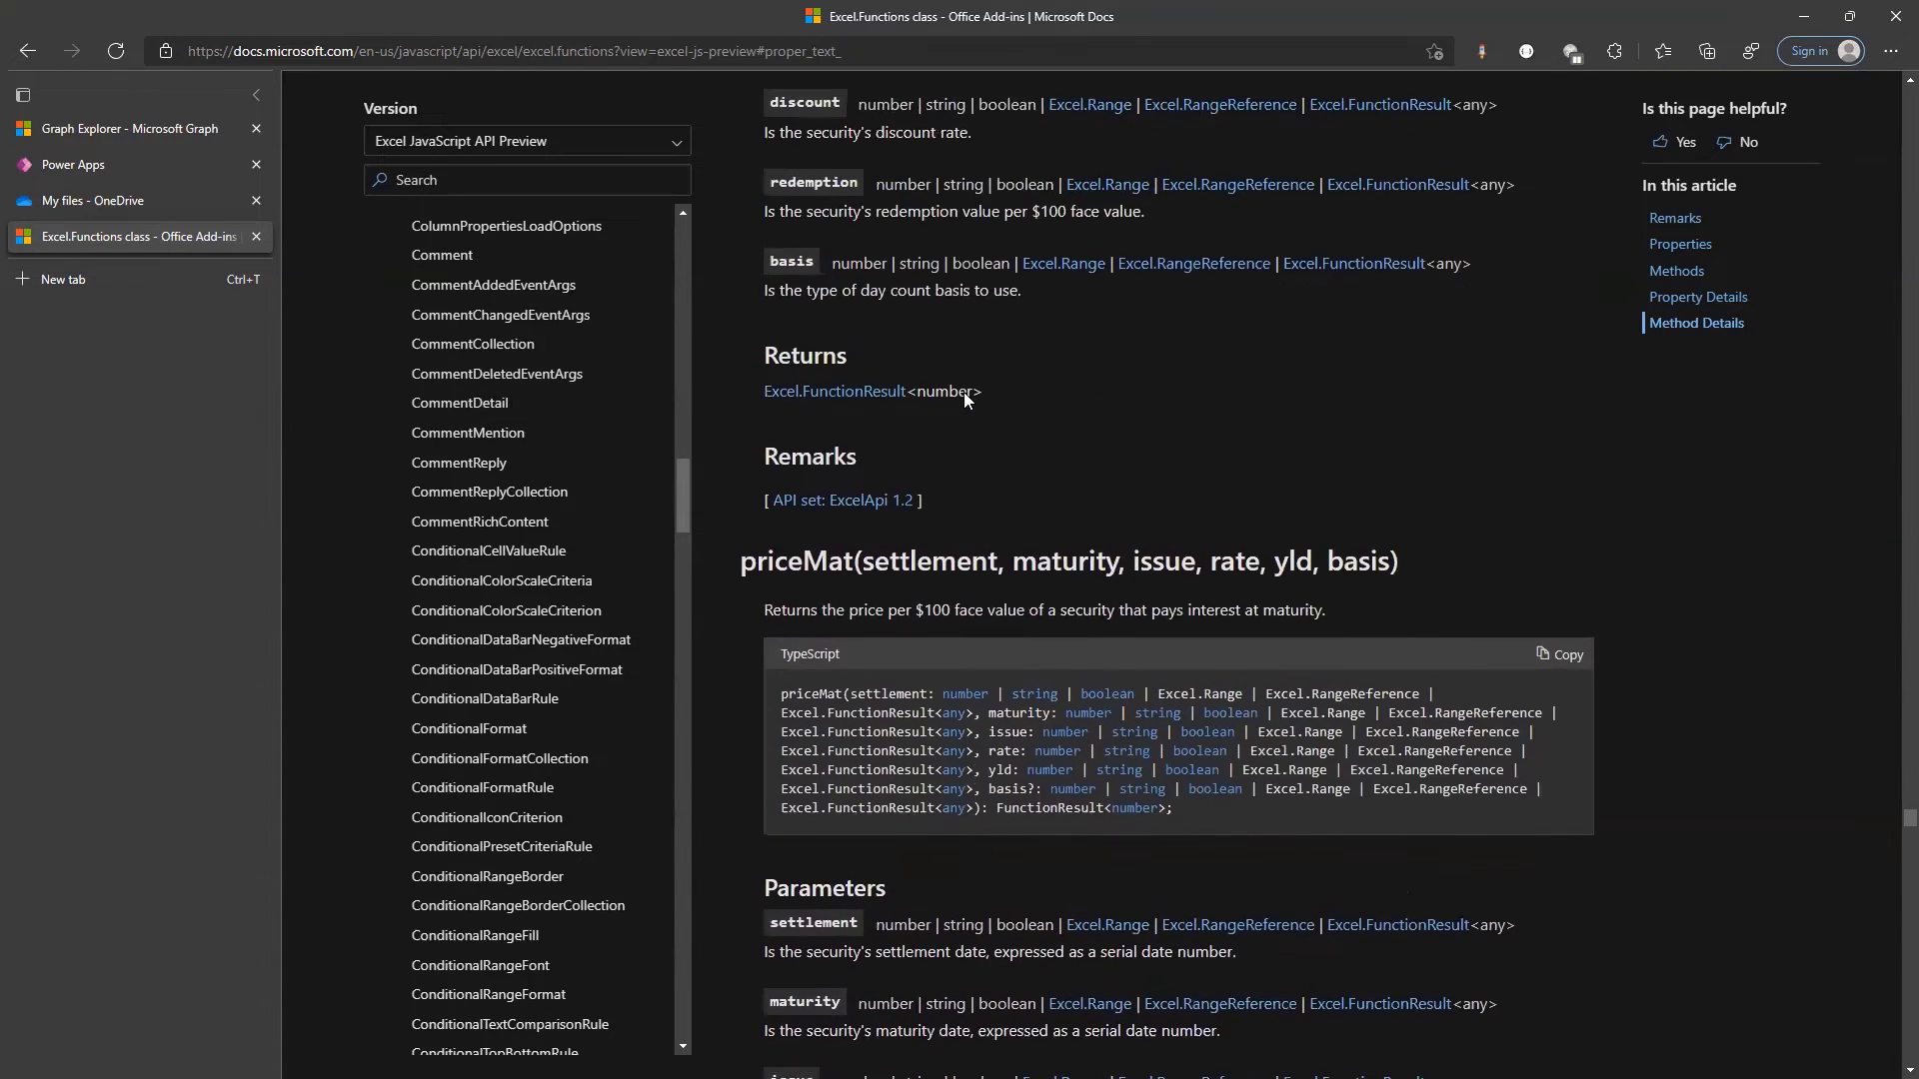
scroll(963, 392, up, 5)
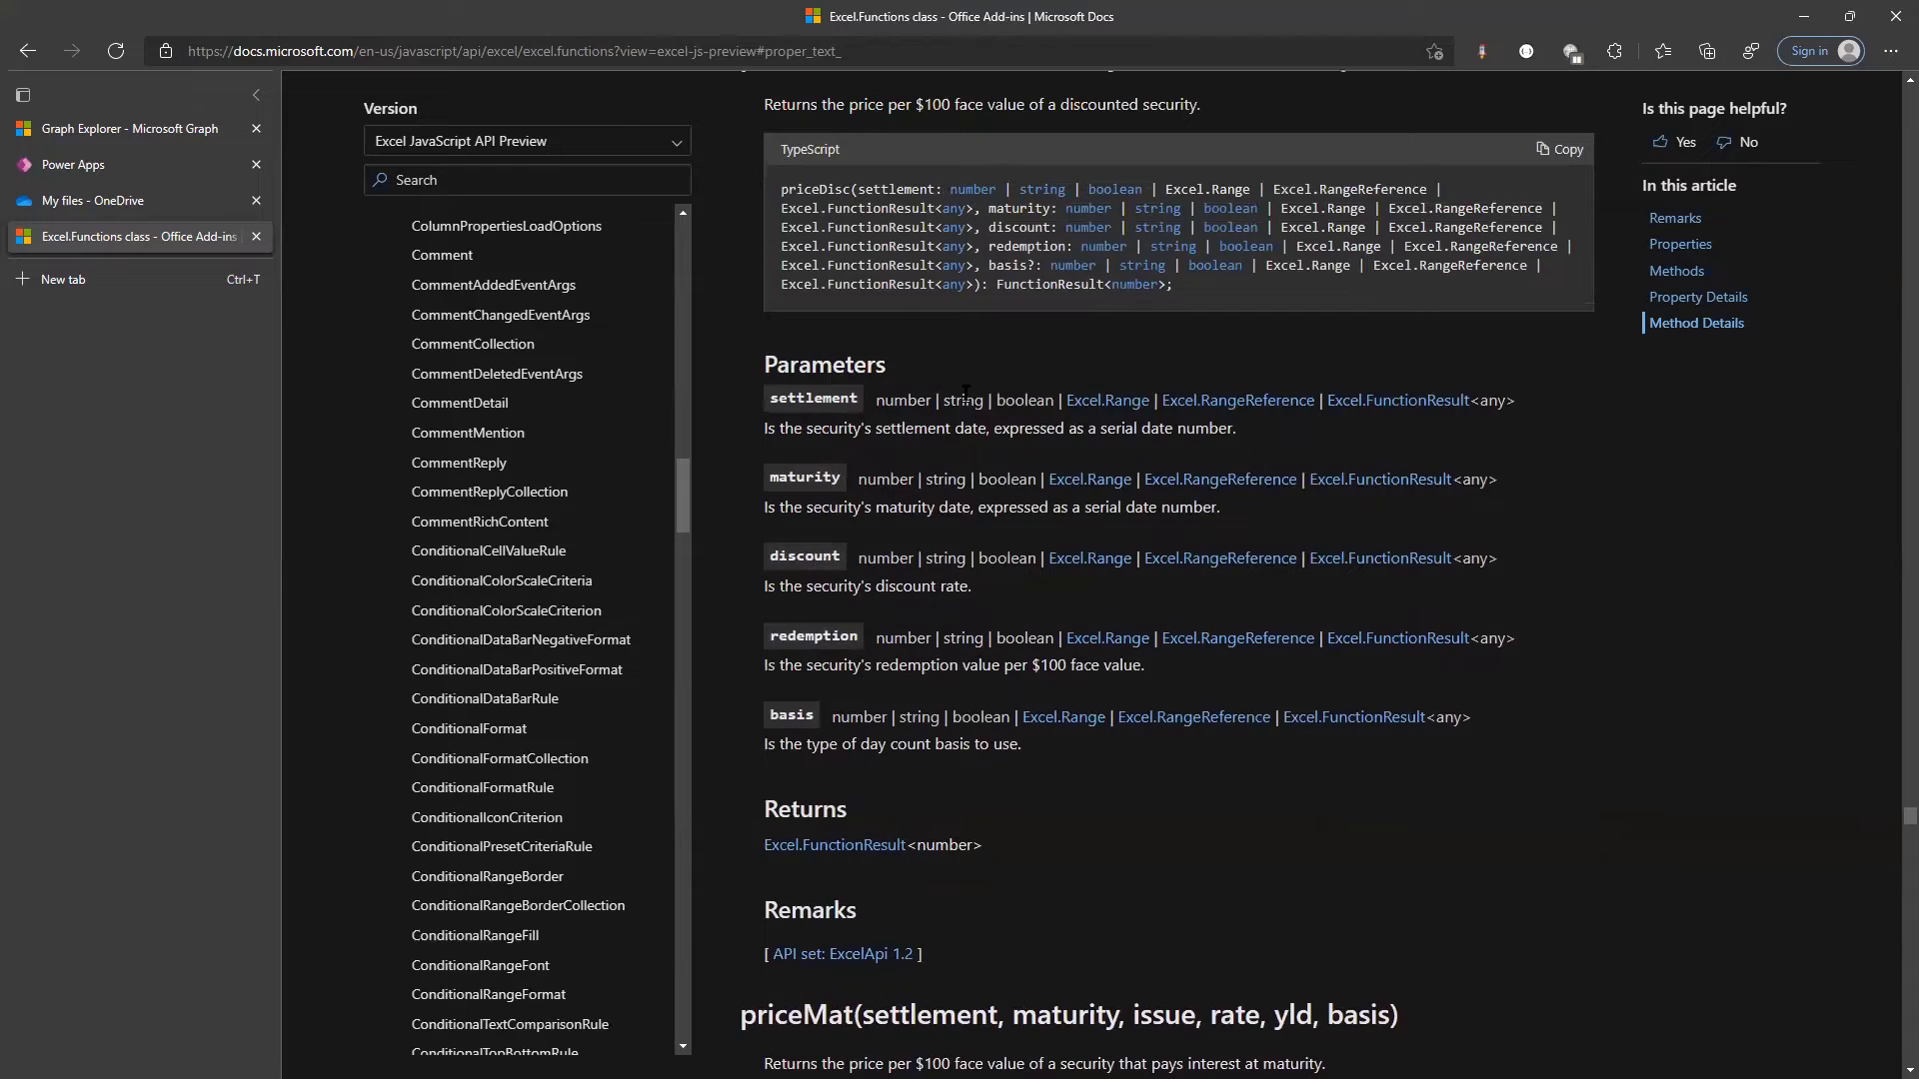
scroll(964, 392, down, 6)
scroll(962, 391, down, 6)
scroll(960, 391, up, 3)
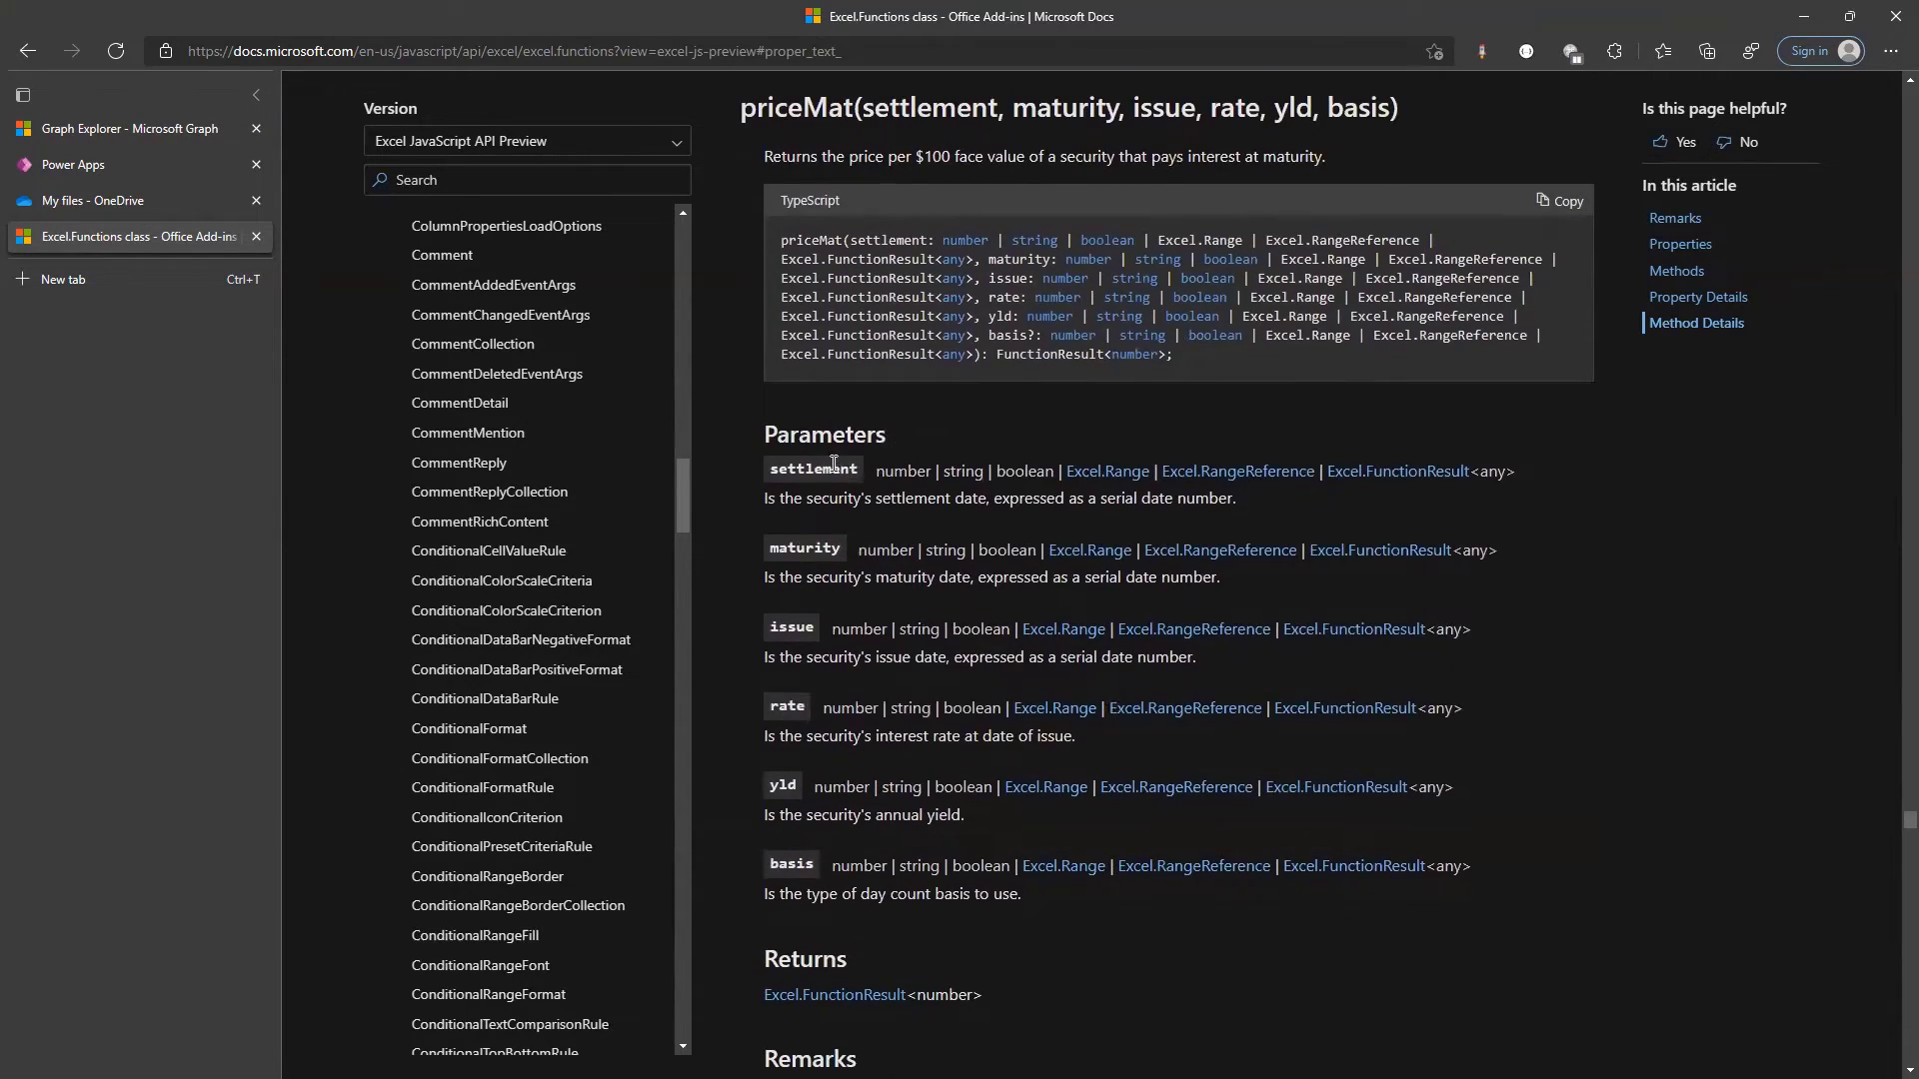
double_click(834, 467)
double_click(923, 107)
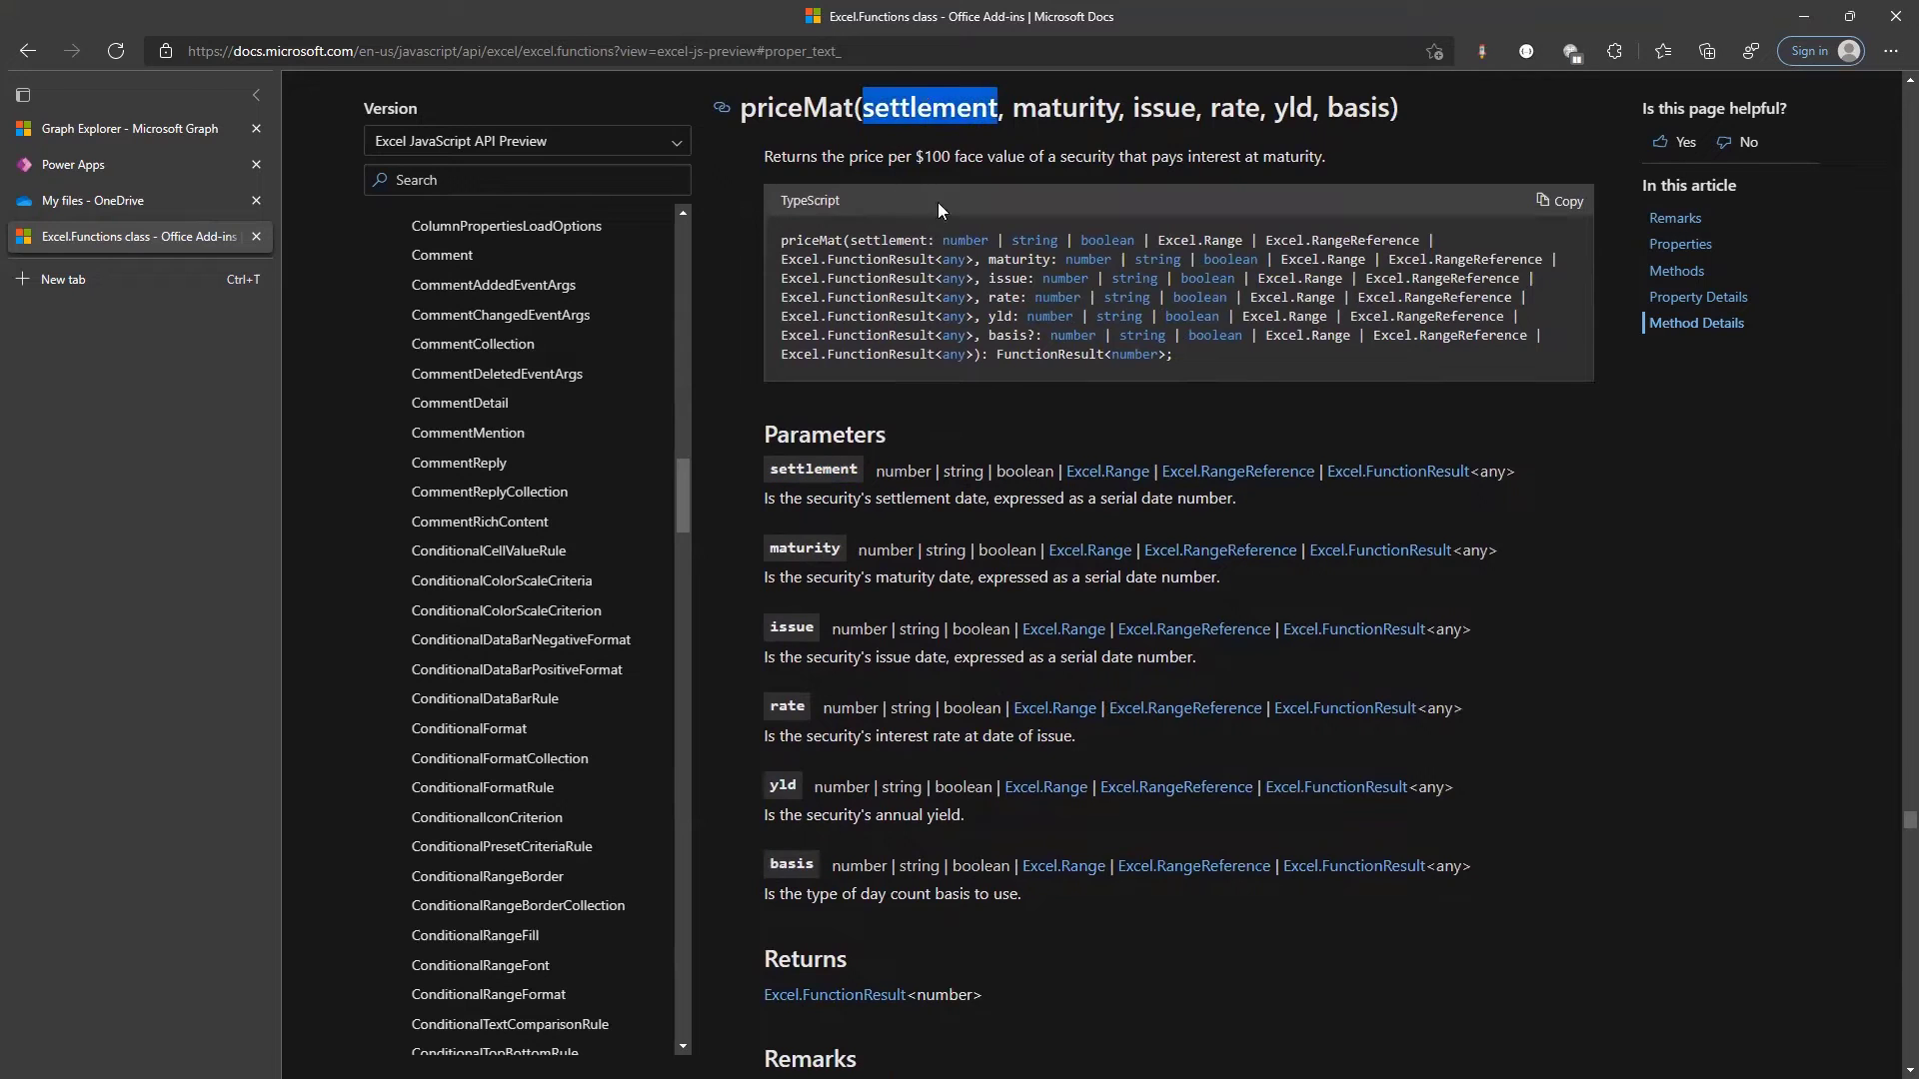
double_click(838, 468)
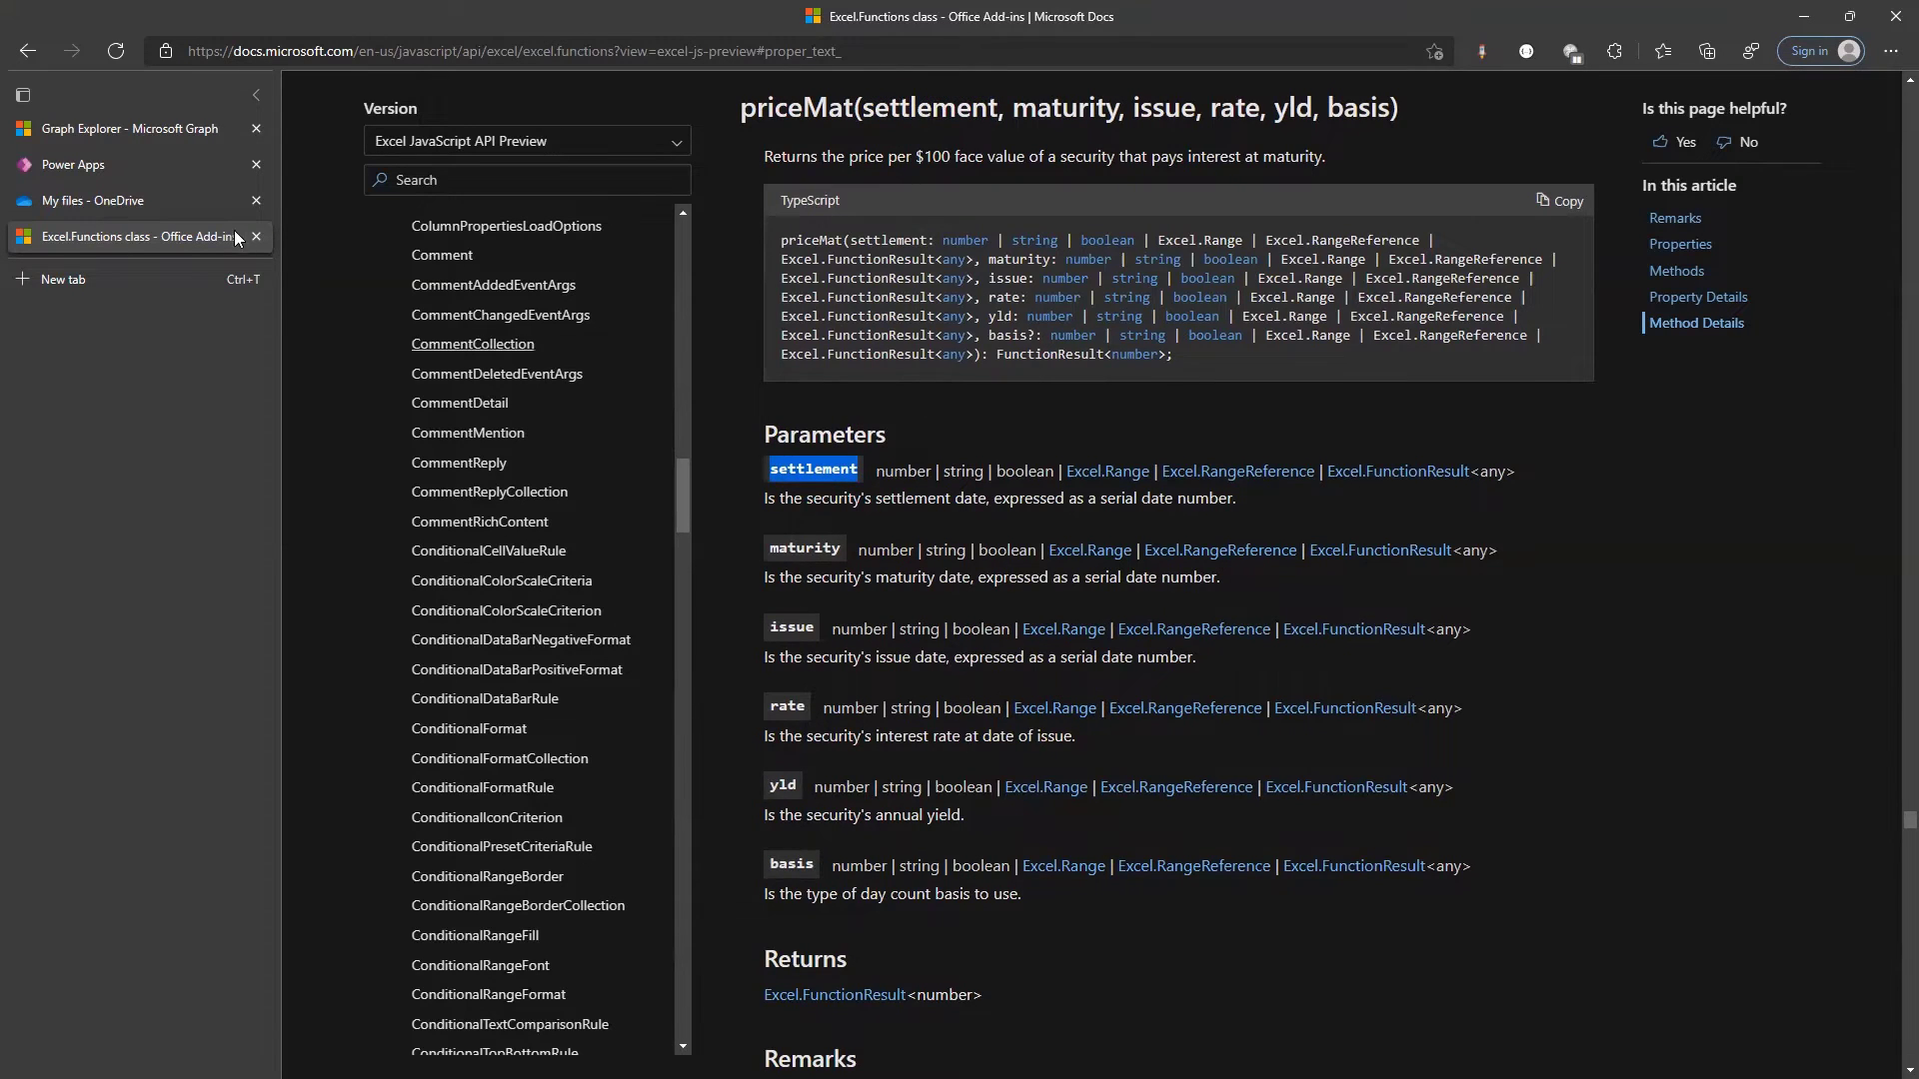
Finish the mixed-case name in the HTTP request body, ending it with '!'
click(122, 164)
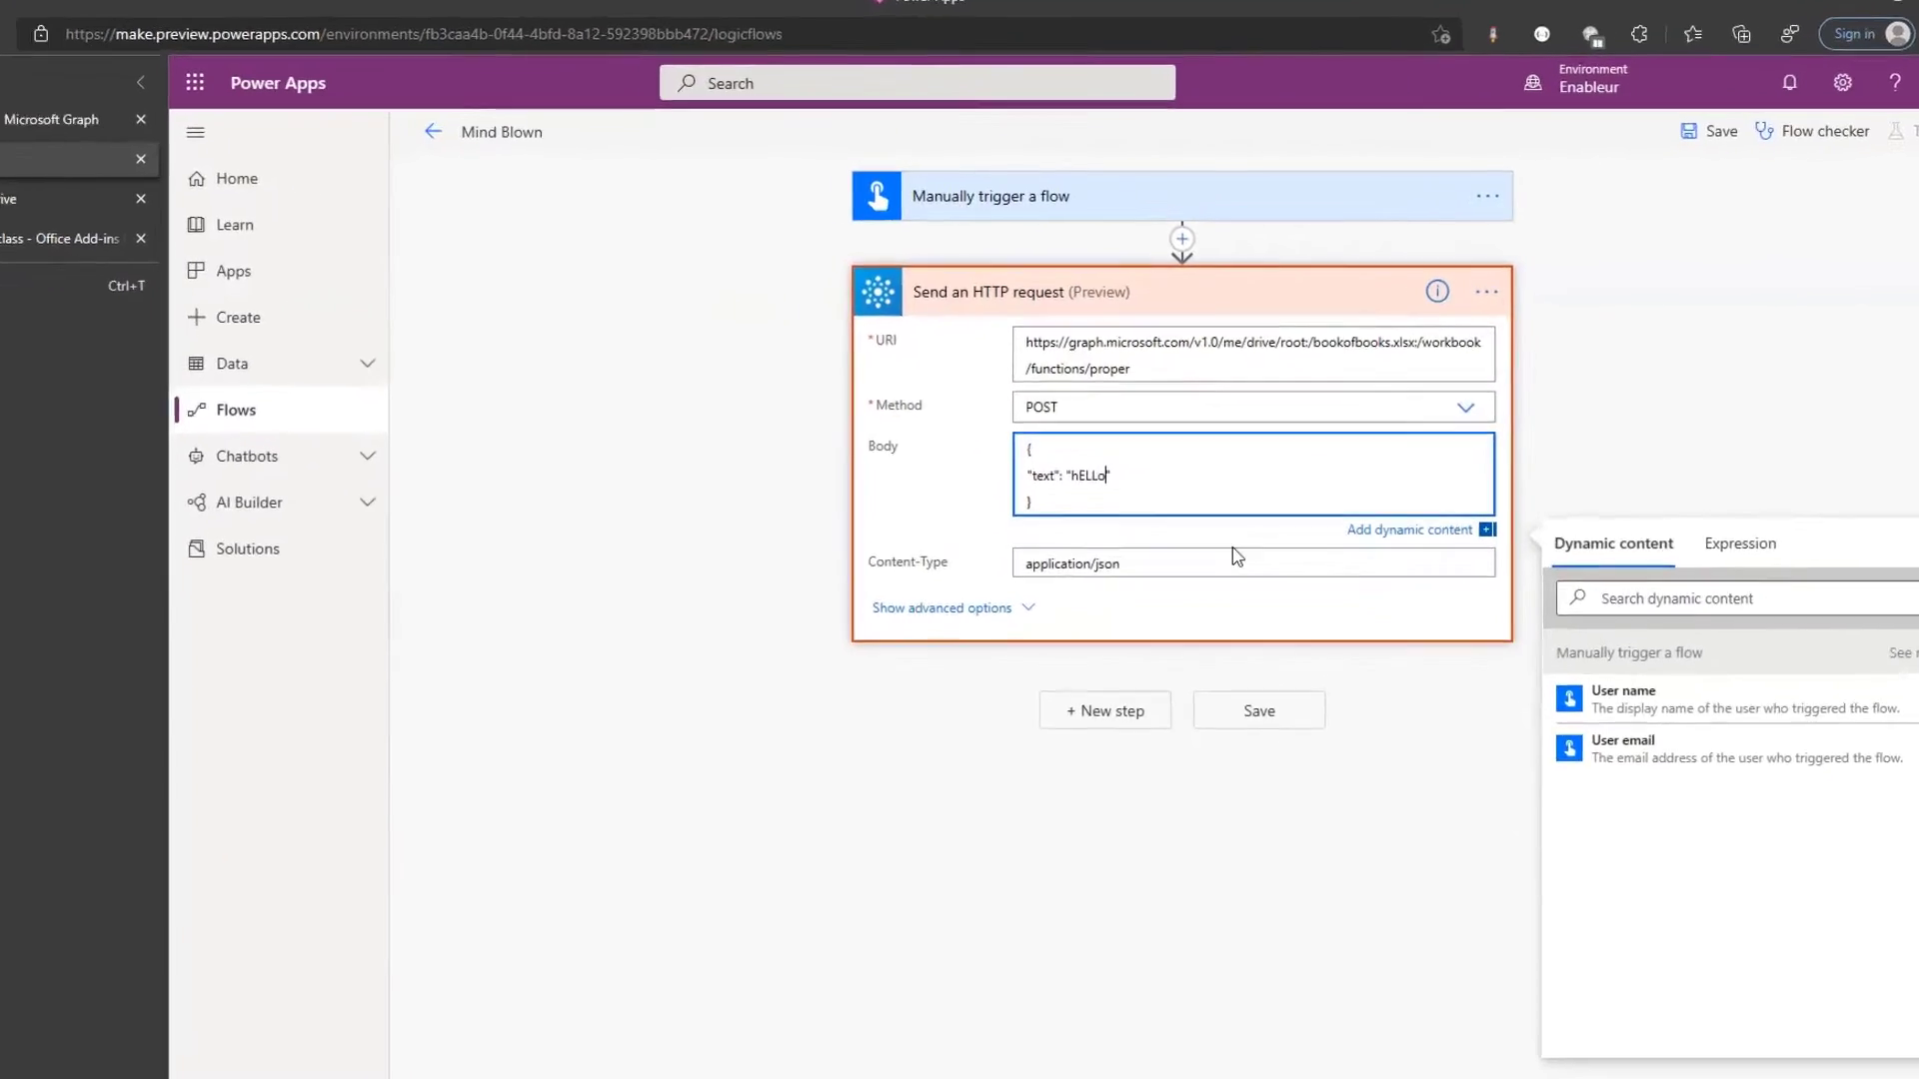
text(, aME)
text(y HoLDENB)
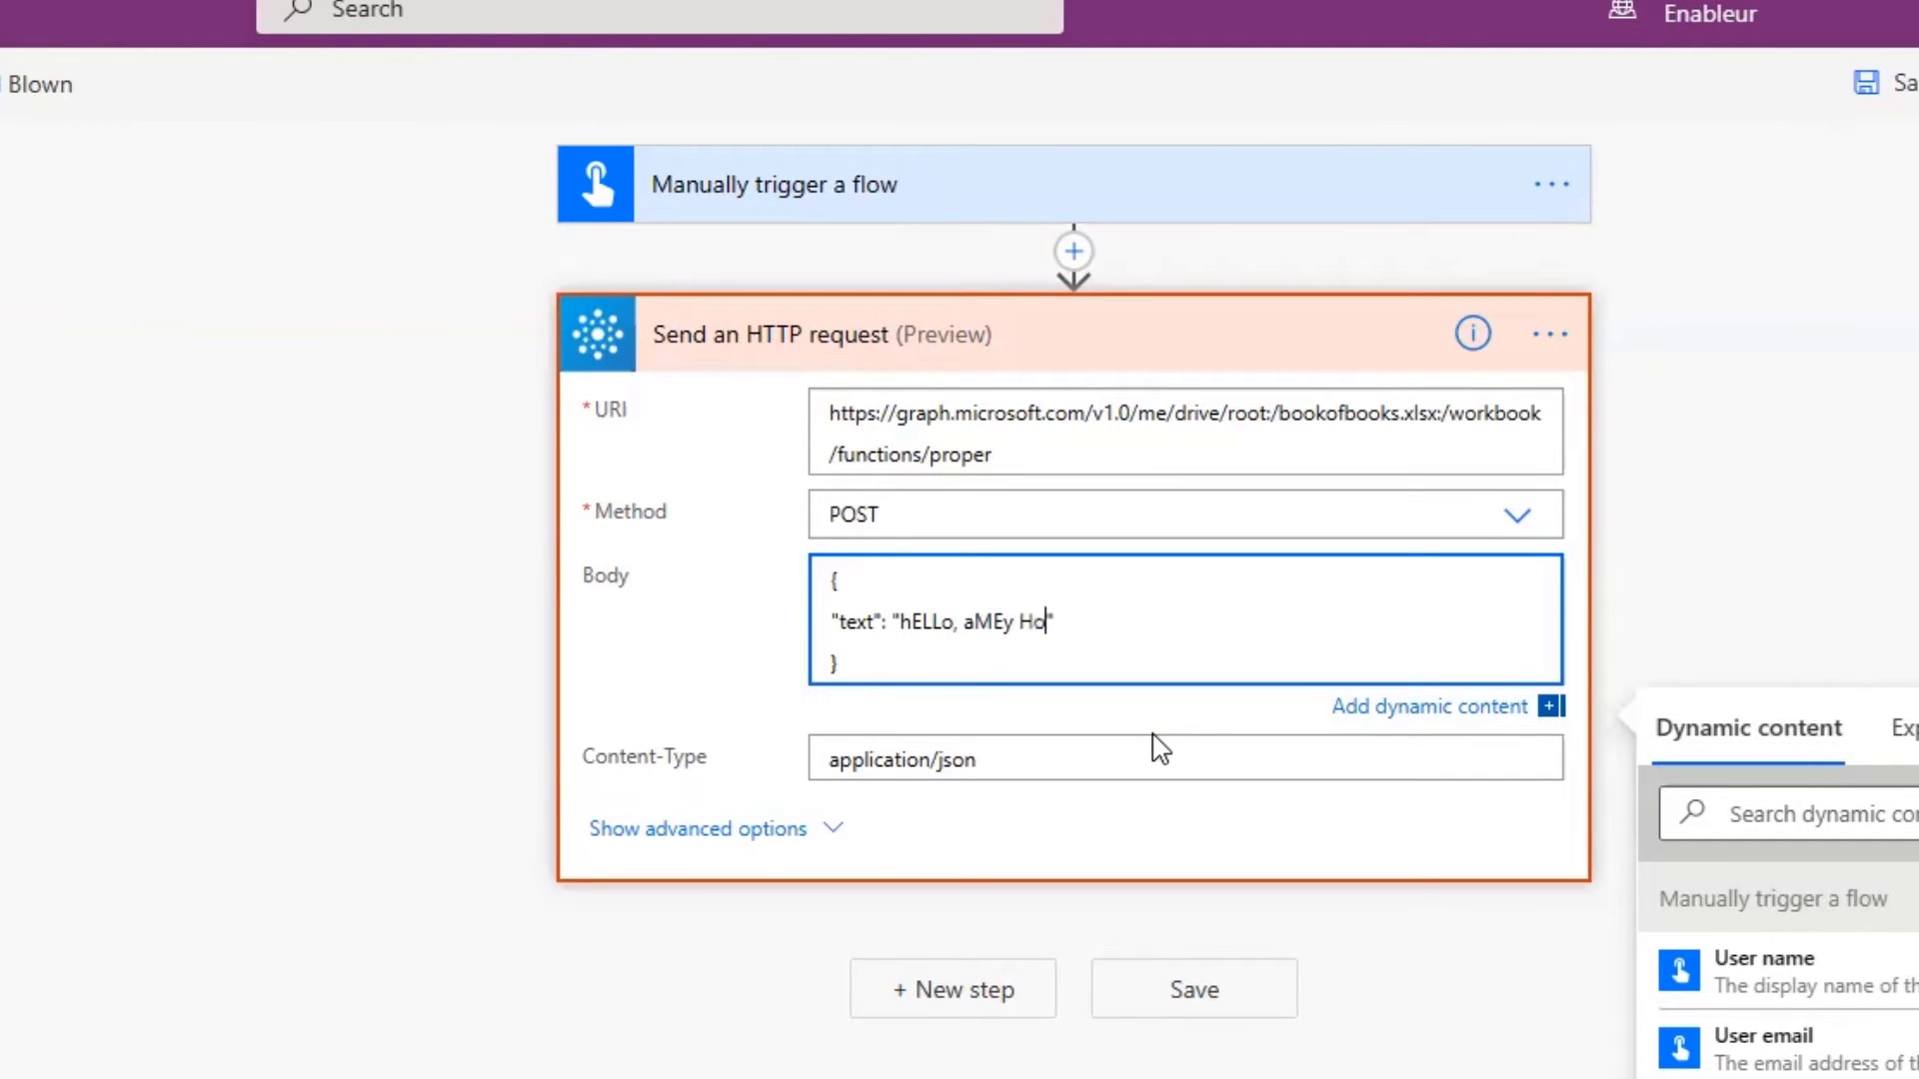
key(BackSpace)
text(!)
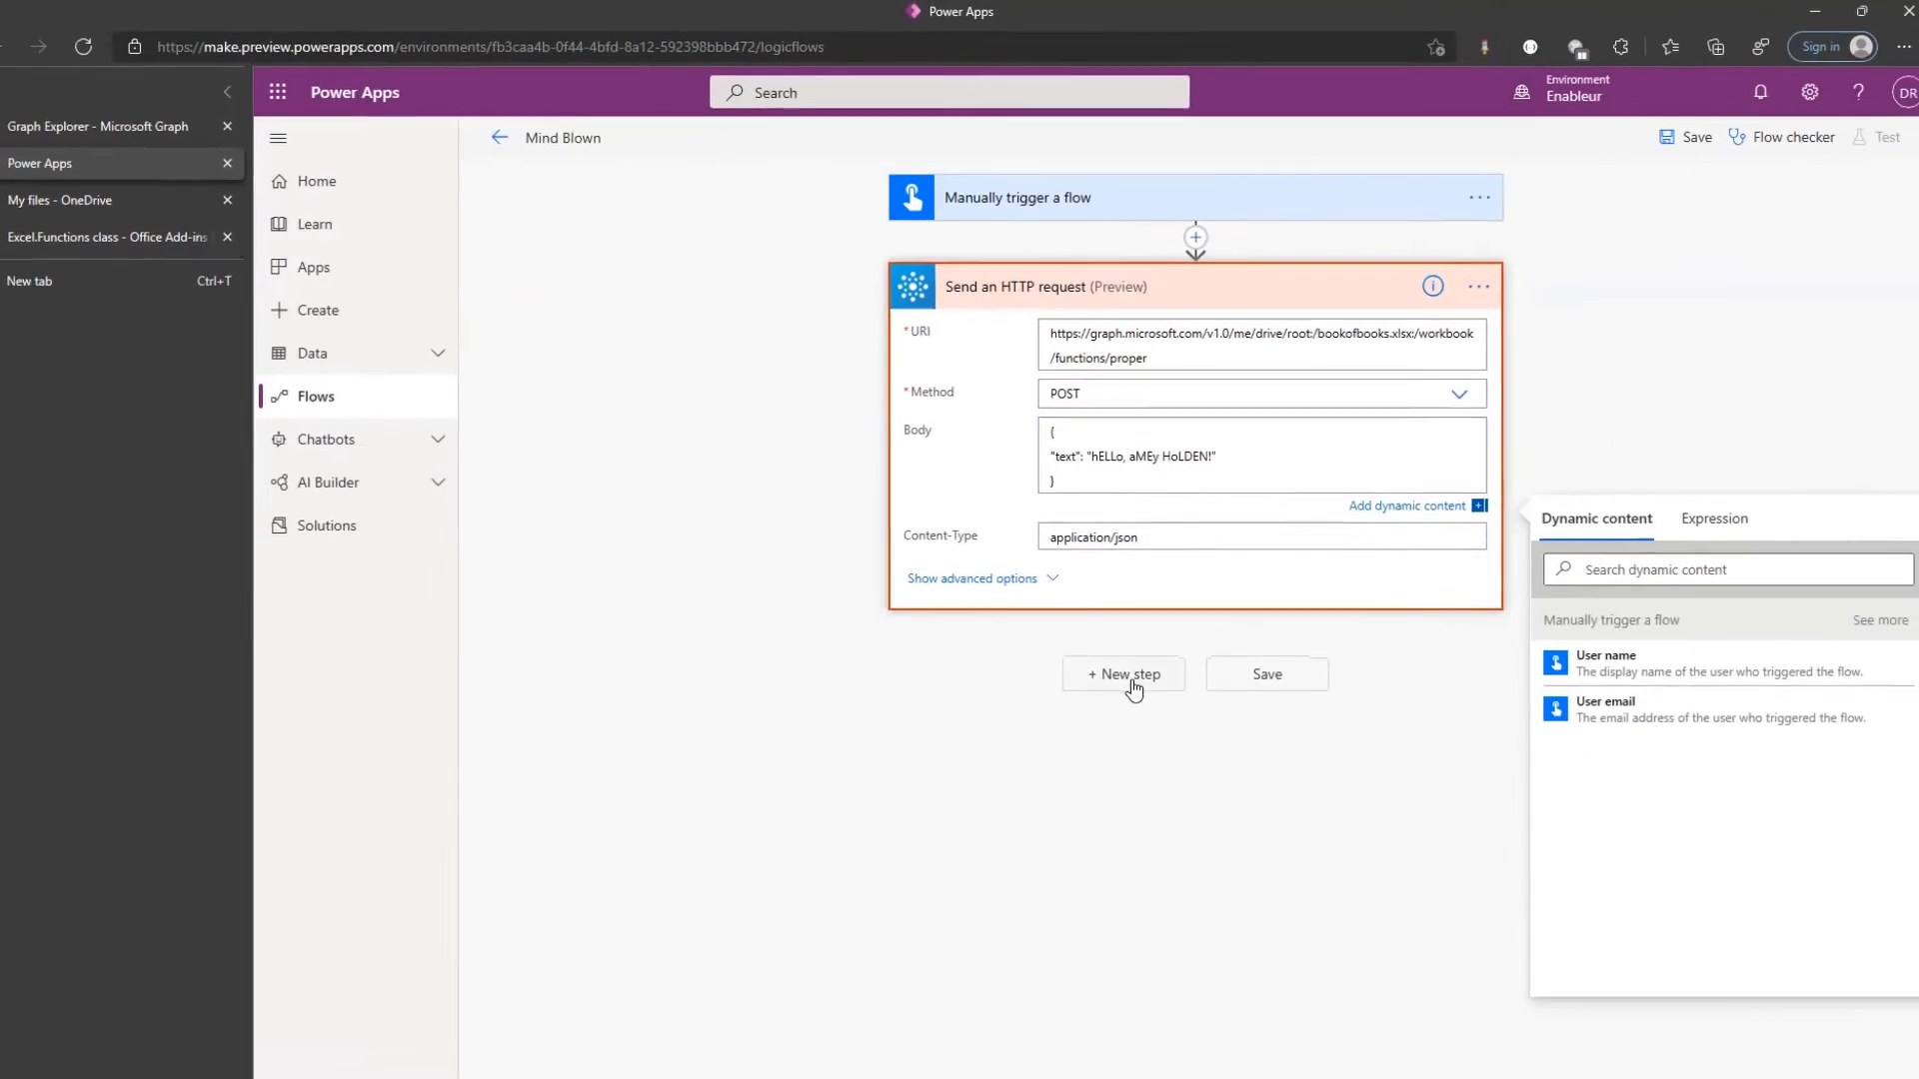
Add a Compose step with expression outputs('Send_an_HTTP_request')?['body']?['value'] and save the flow
click(1133, 687)
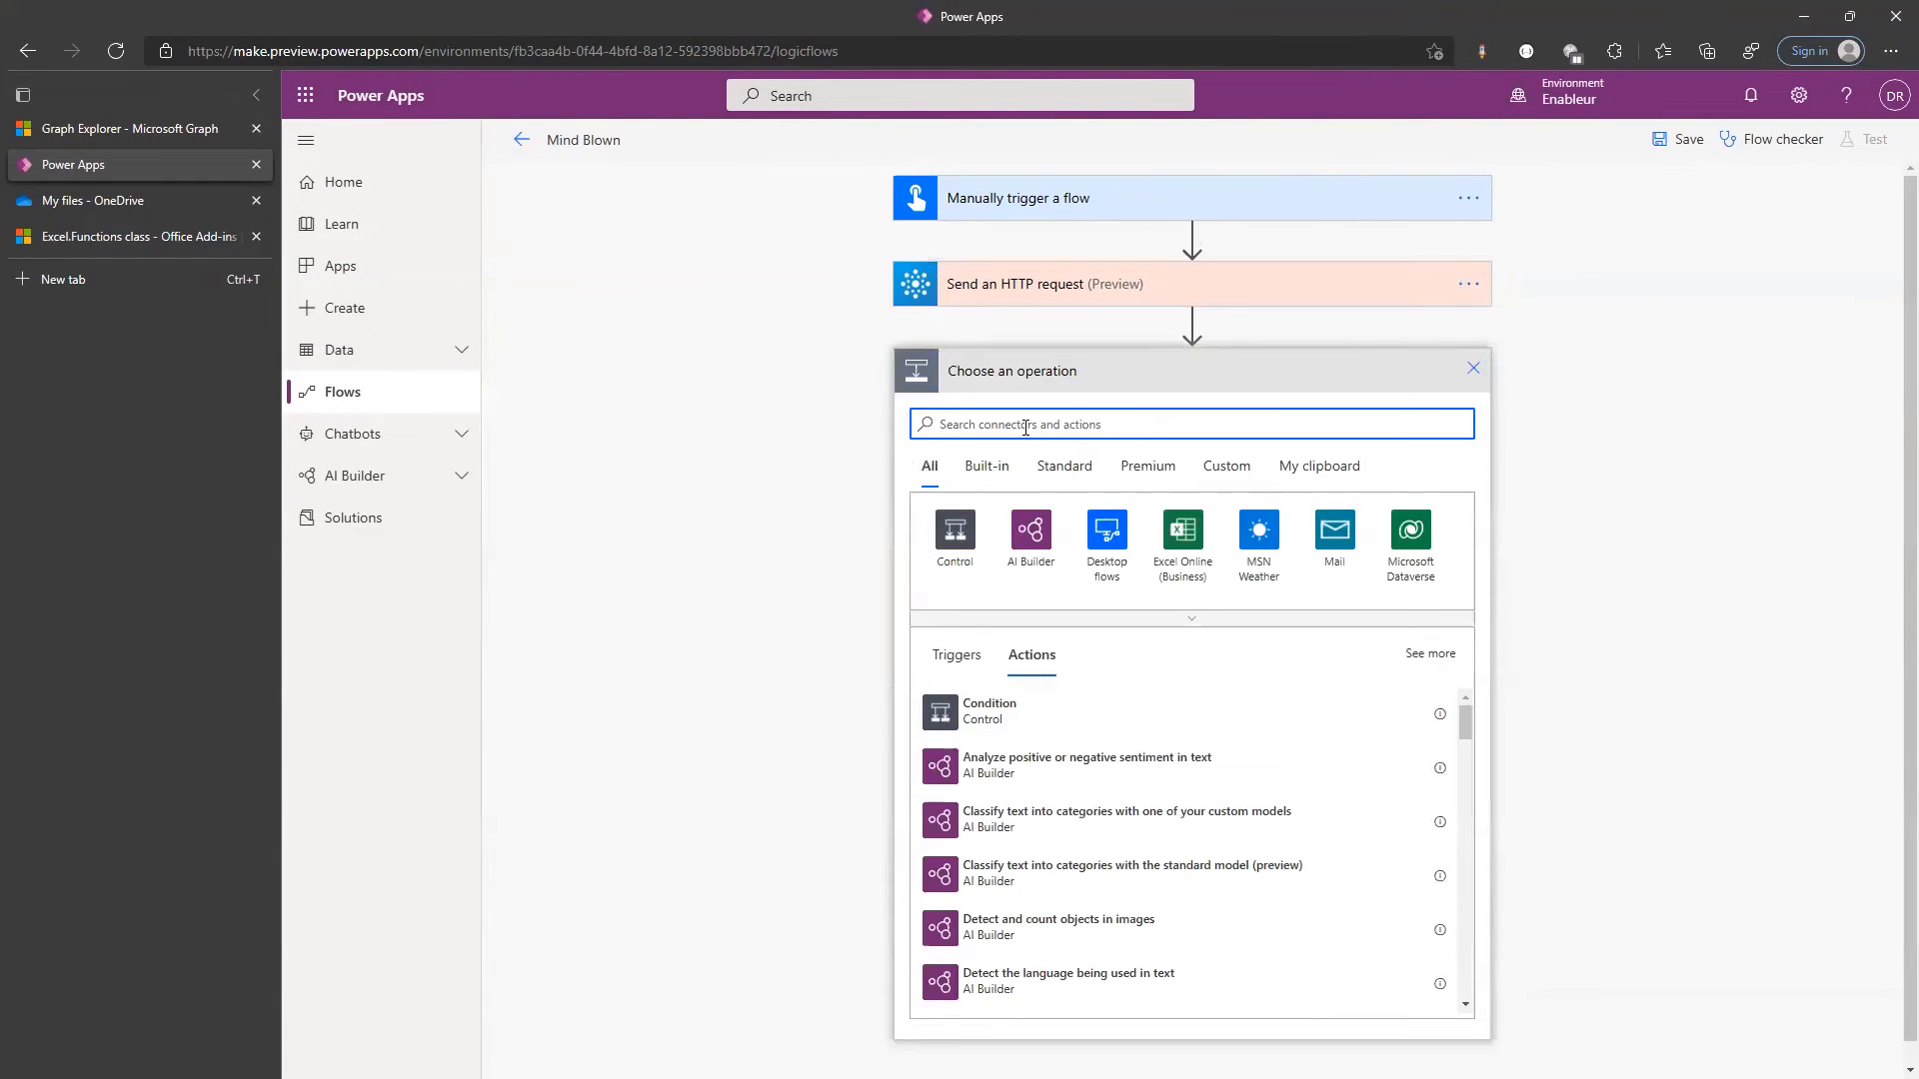
text(compose)
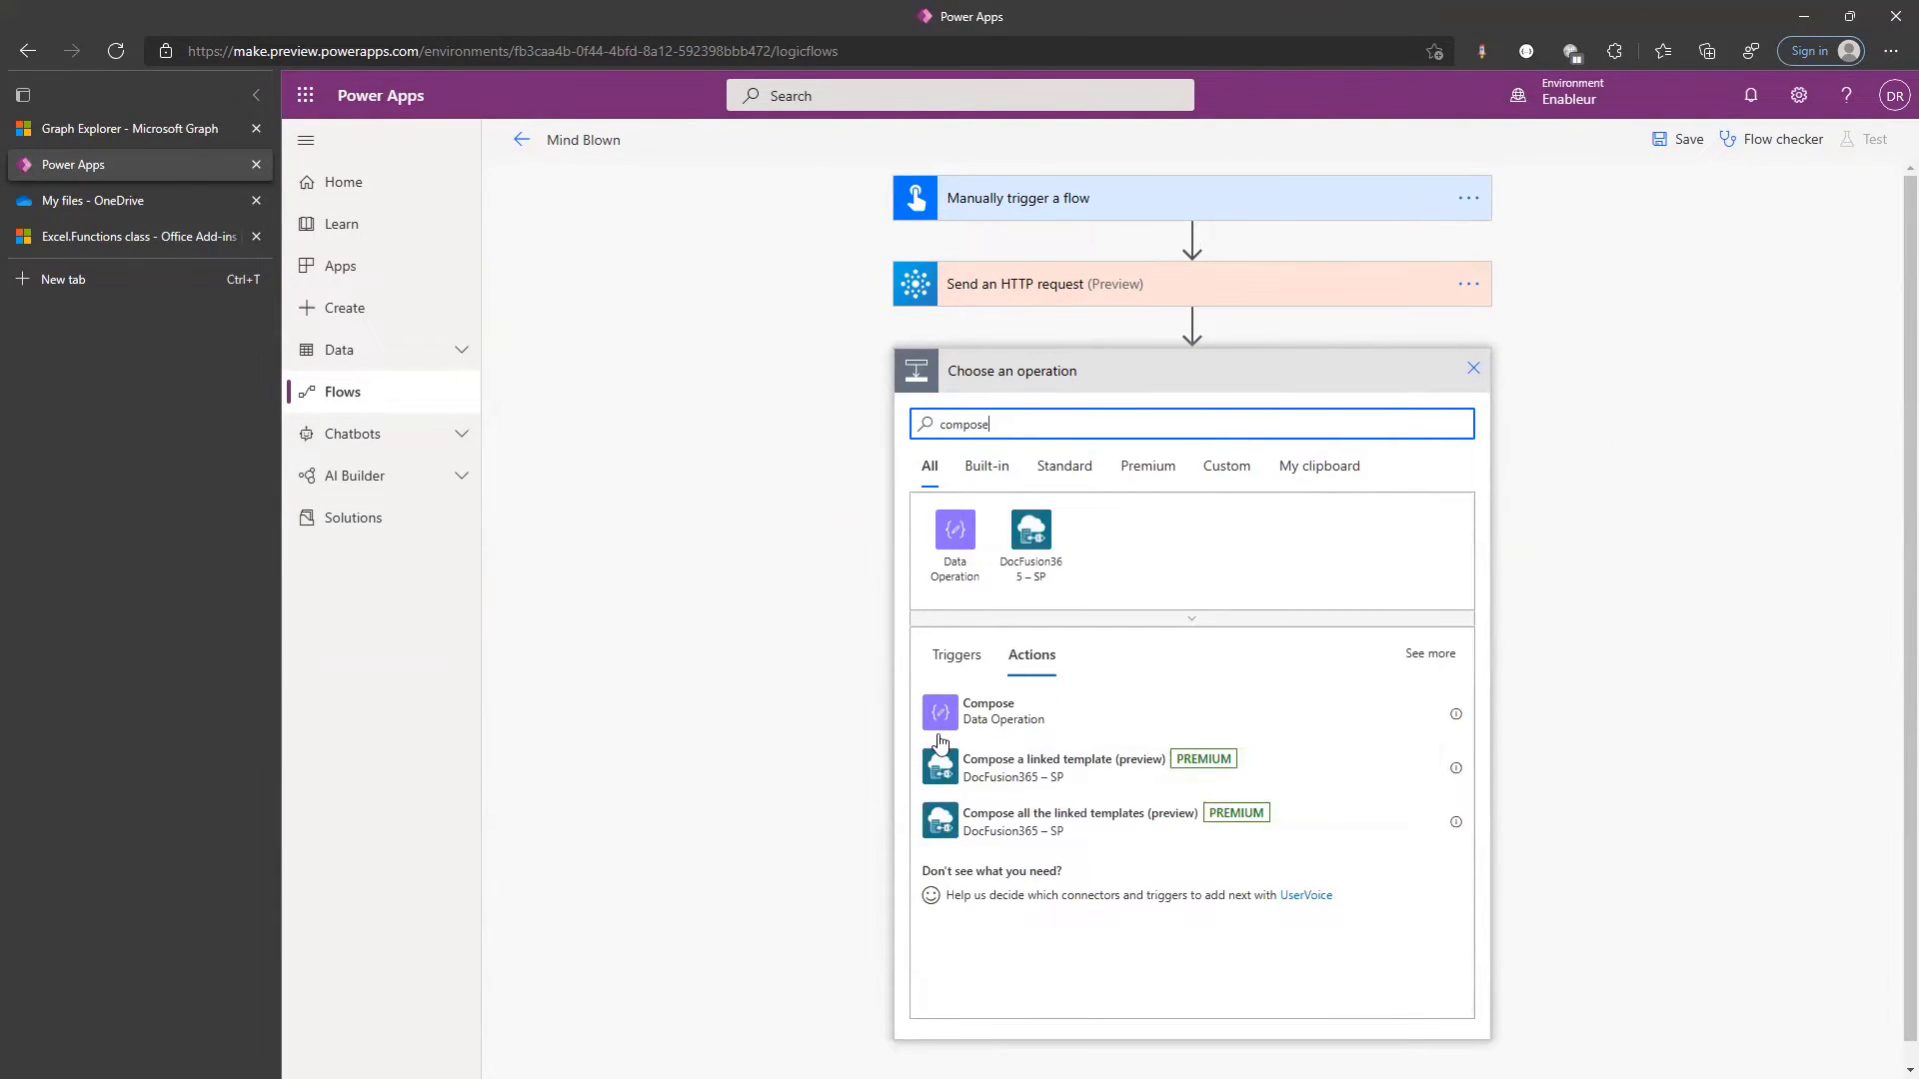
click(1005, 730)
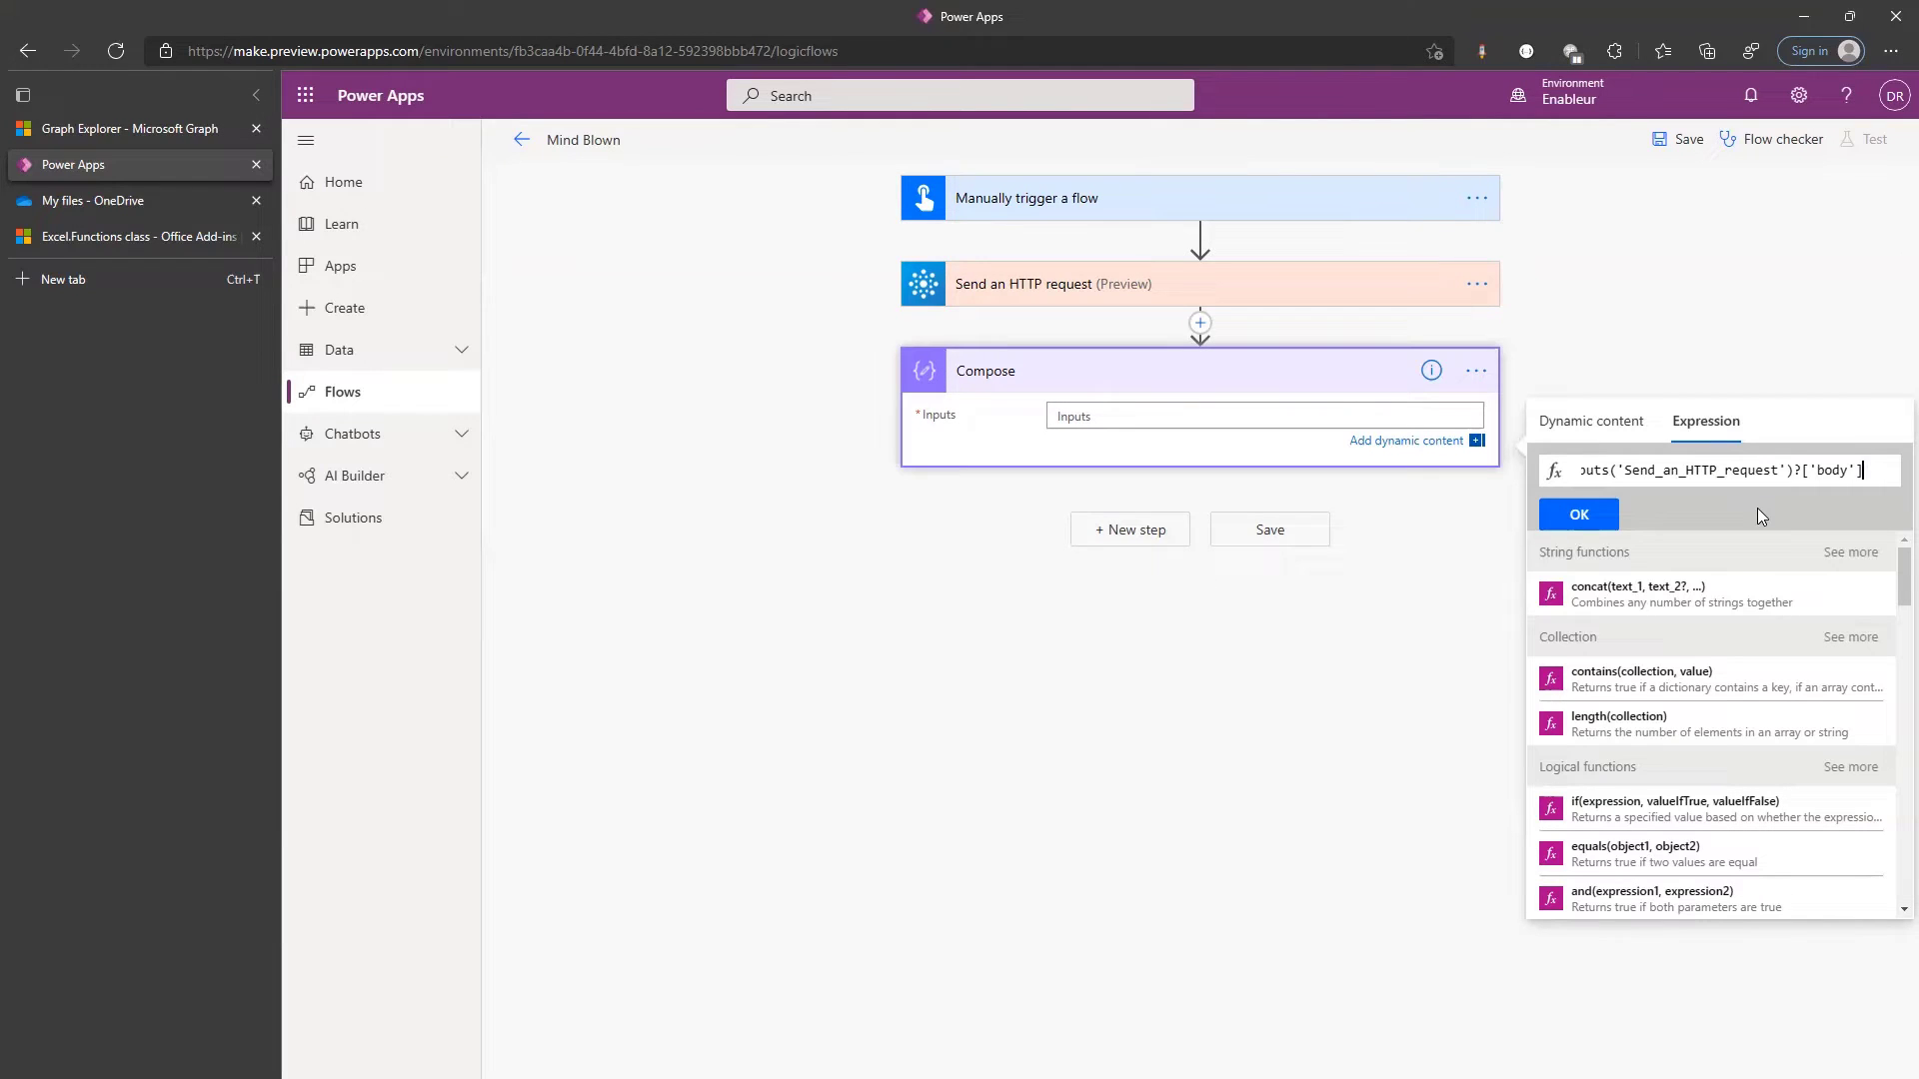
text(?['VALUE'])
key(ctrl+shift+Left)
text(value)
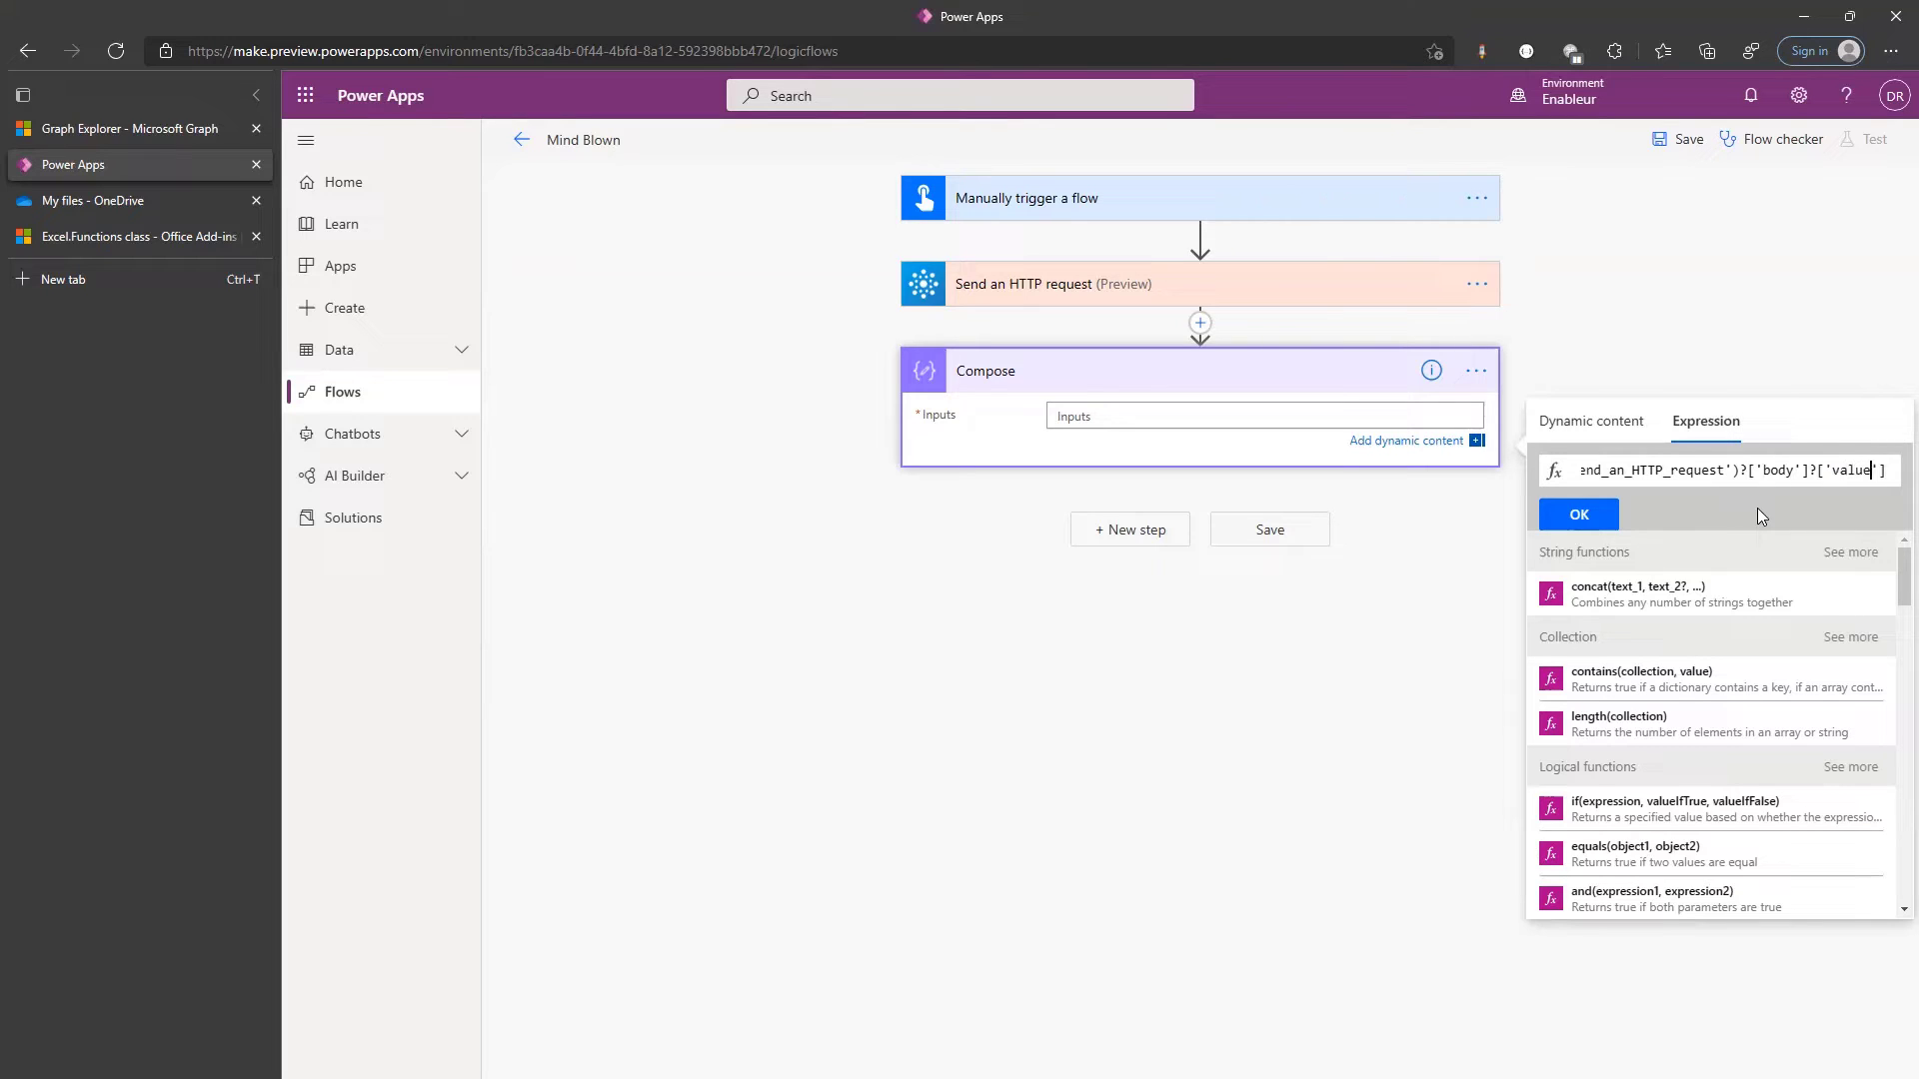
key(End)
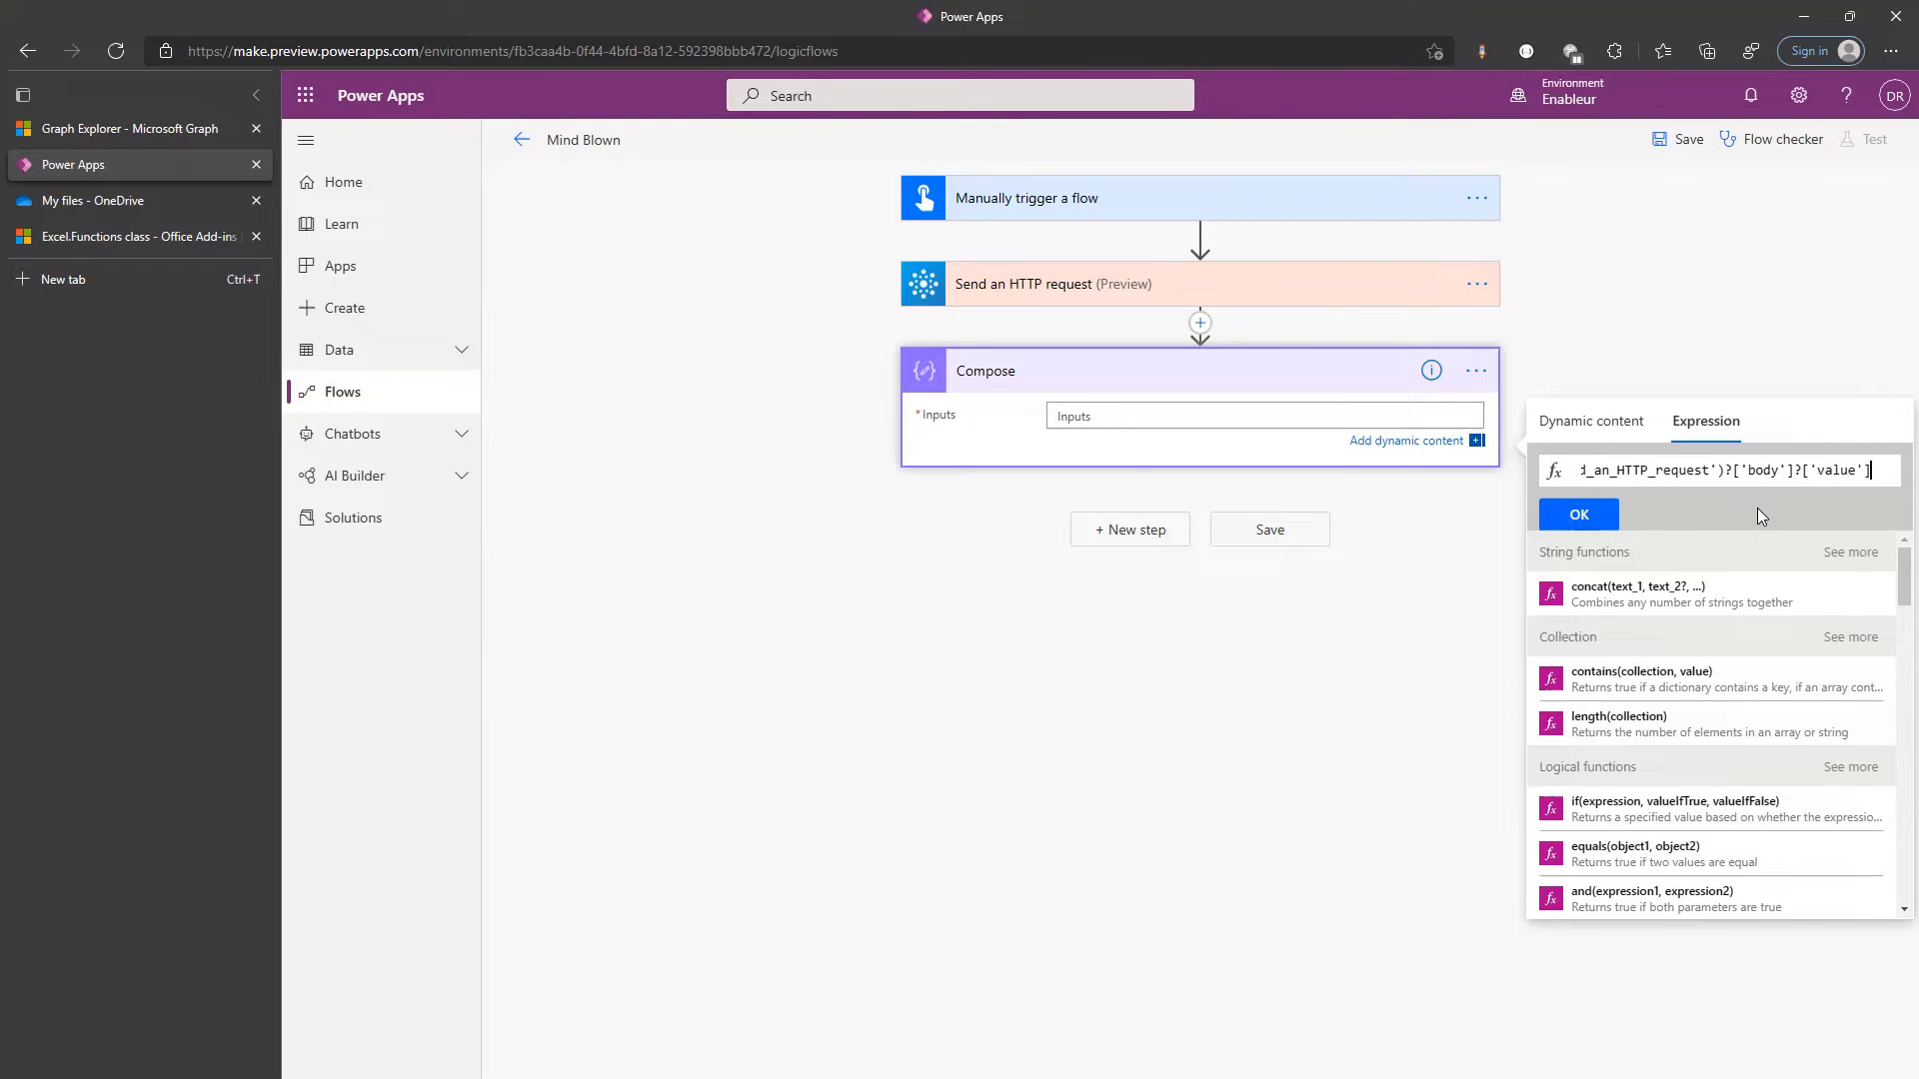
click(1583, 525)
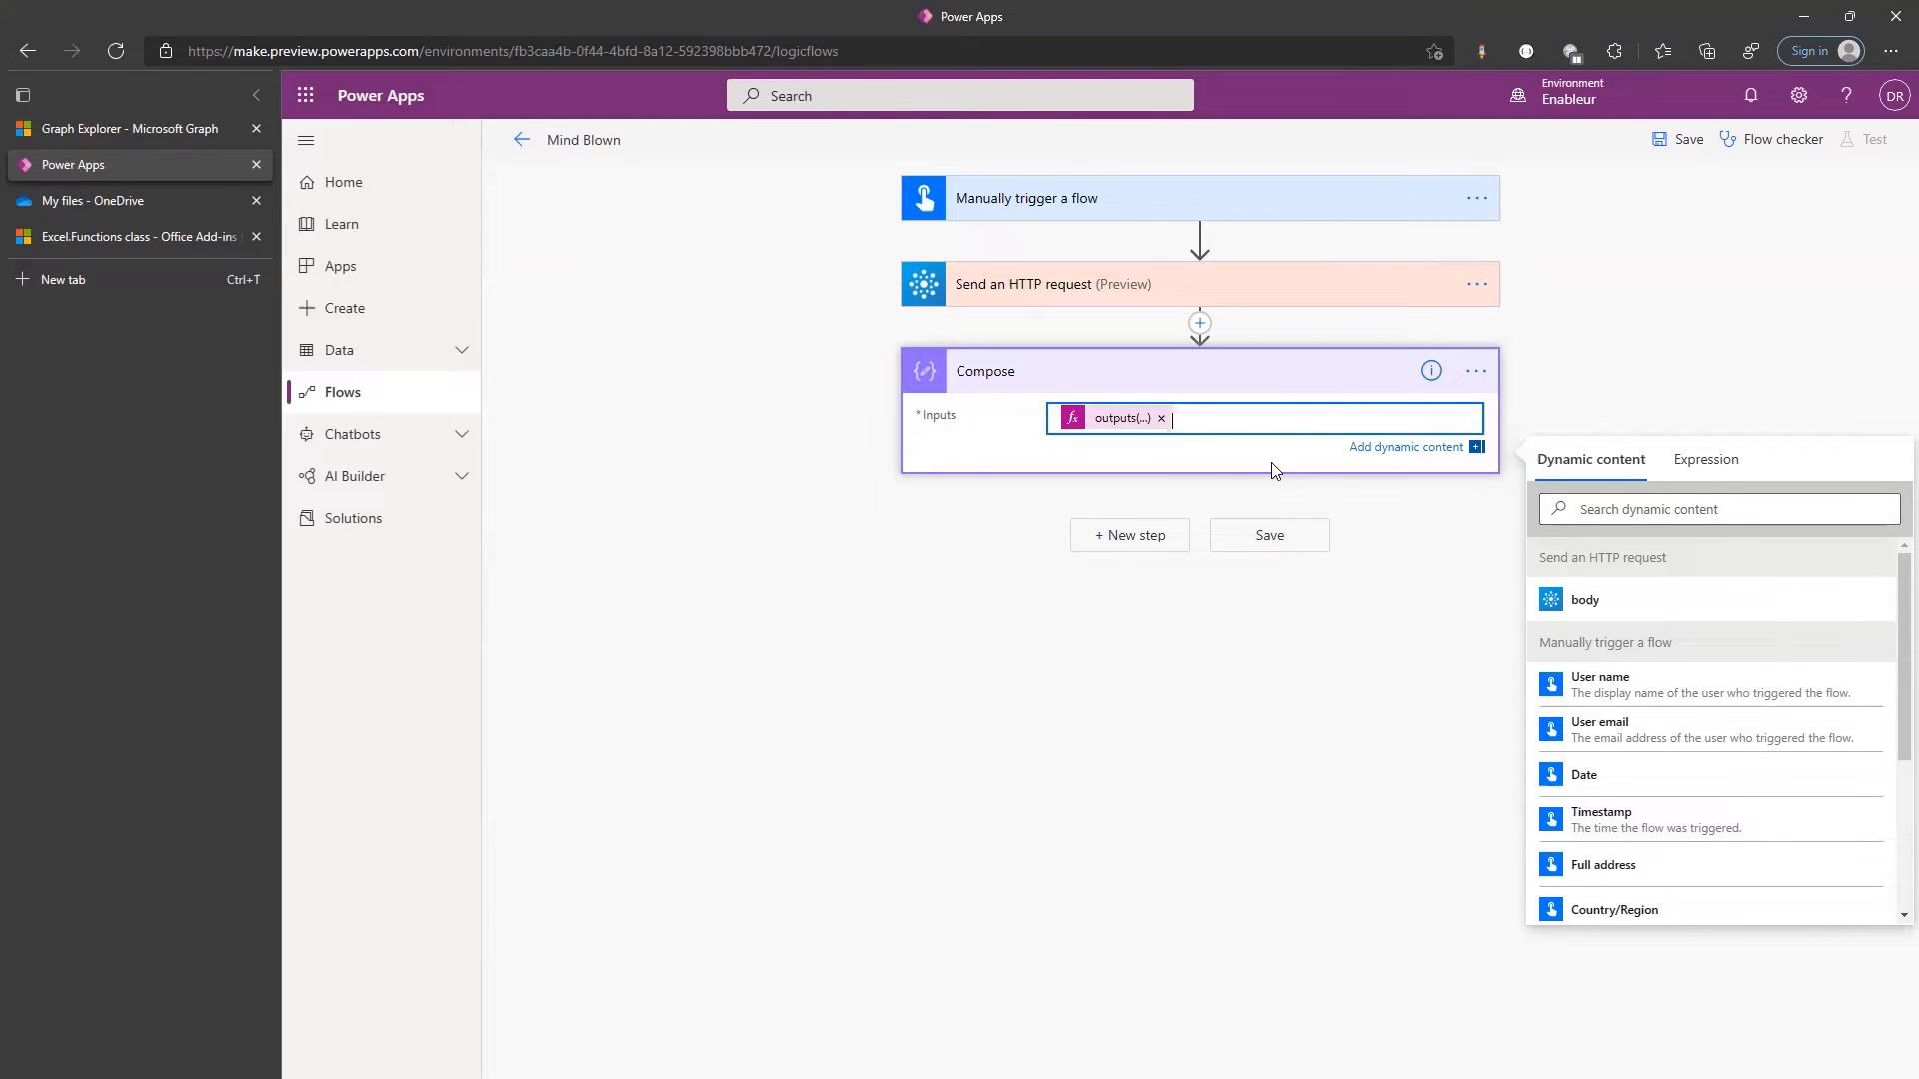
click(1685, 139)
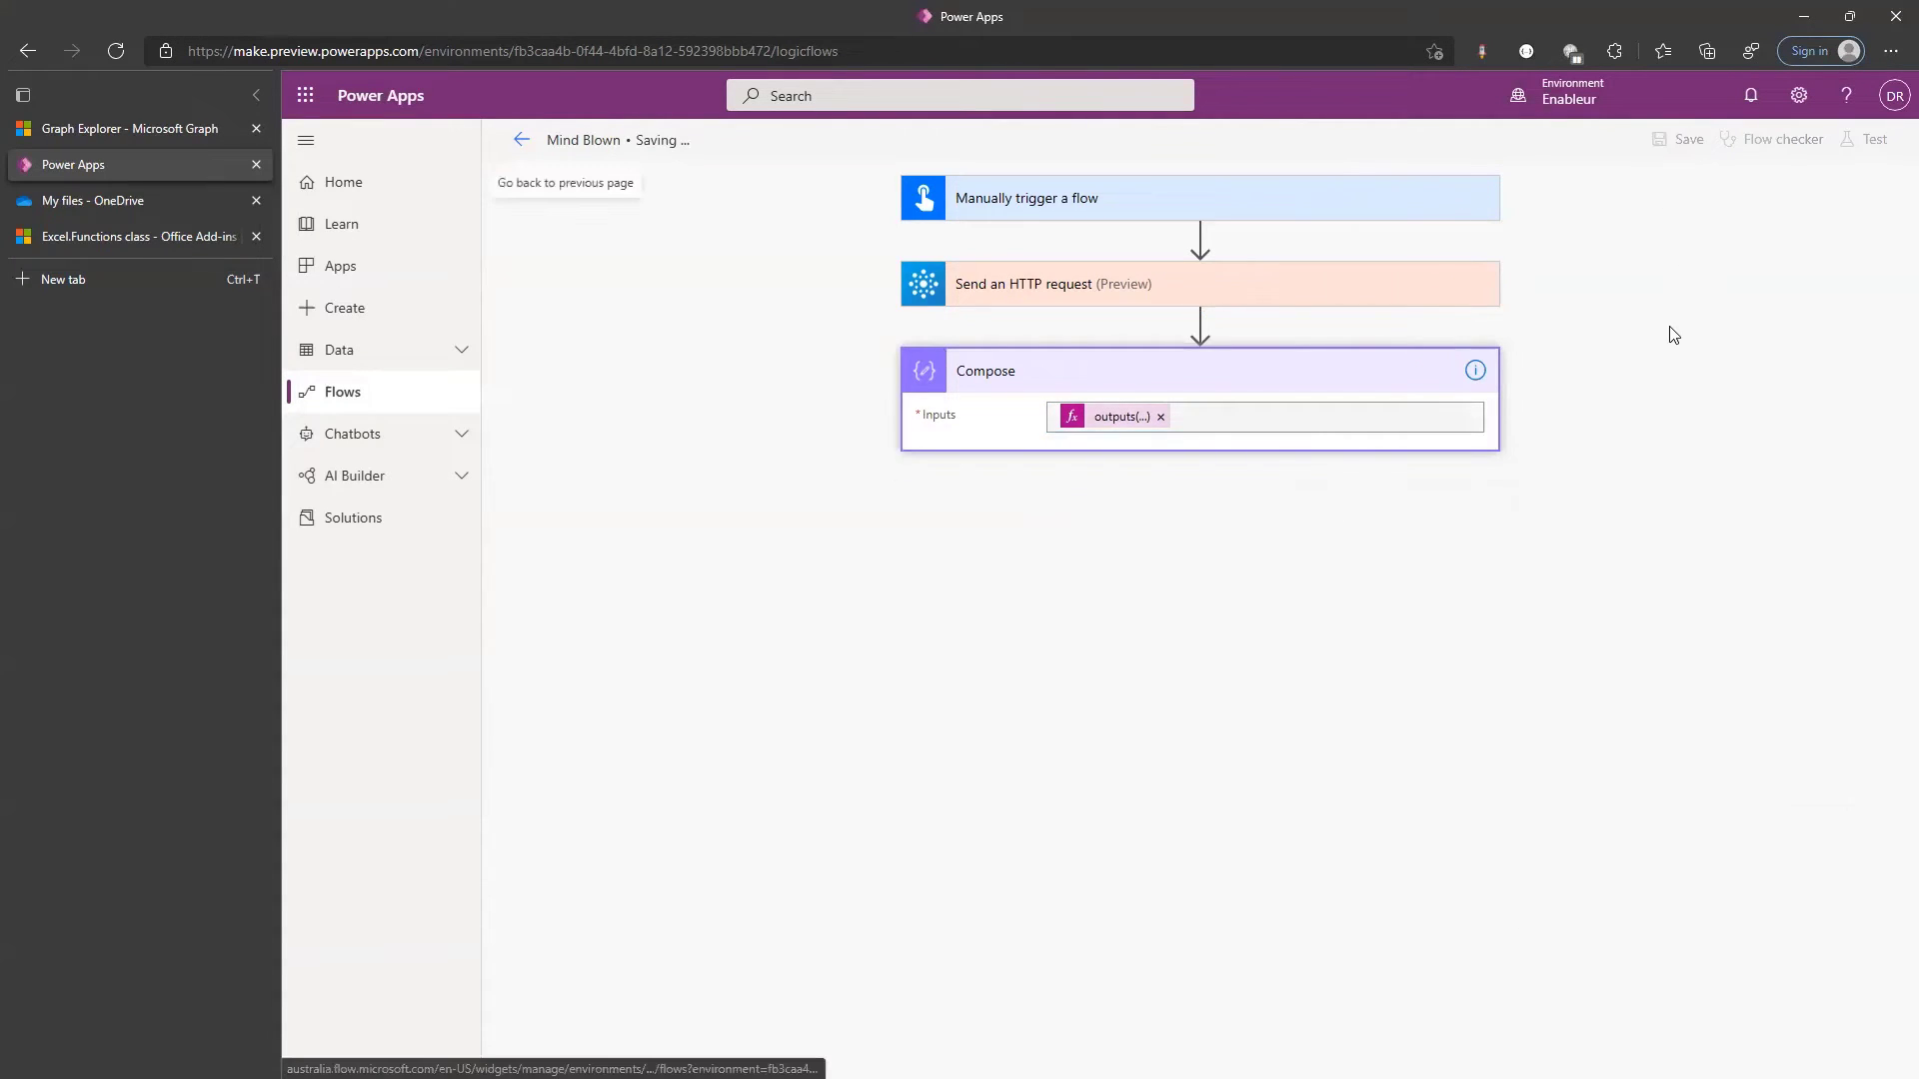
Run a manual test and check Compose returns the greeting with the name properly capitalised
click(1653, 186)
click(1635, 1043)
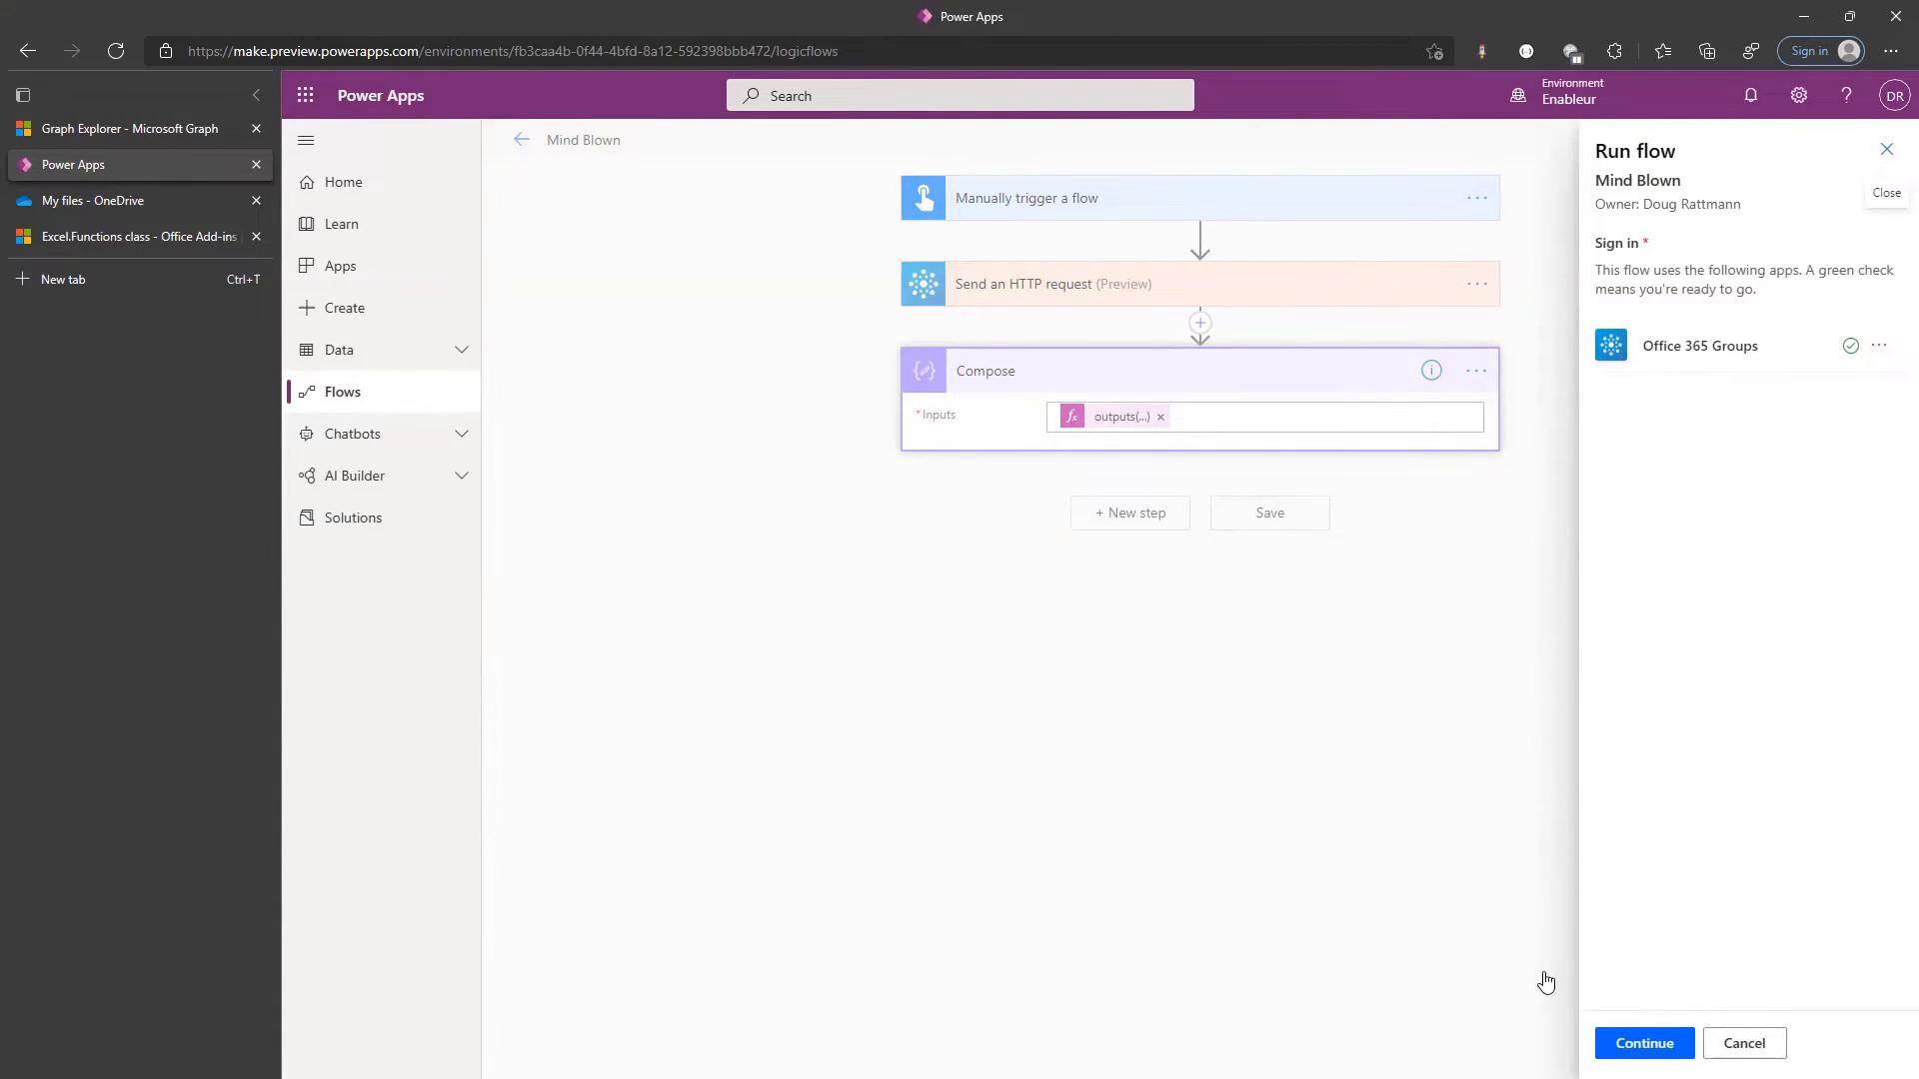
click(1636, 1043)
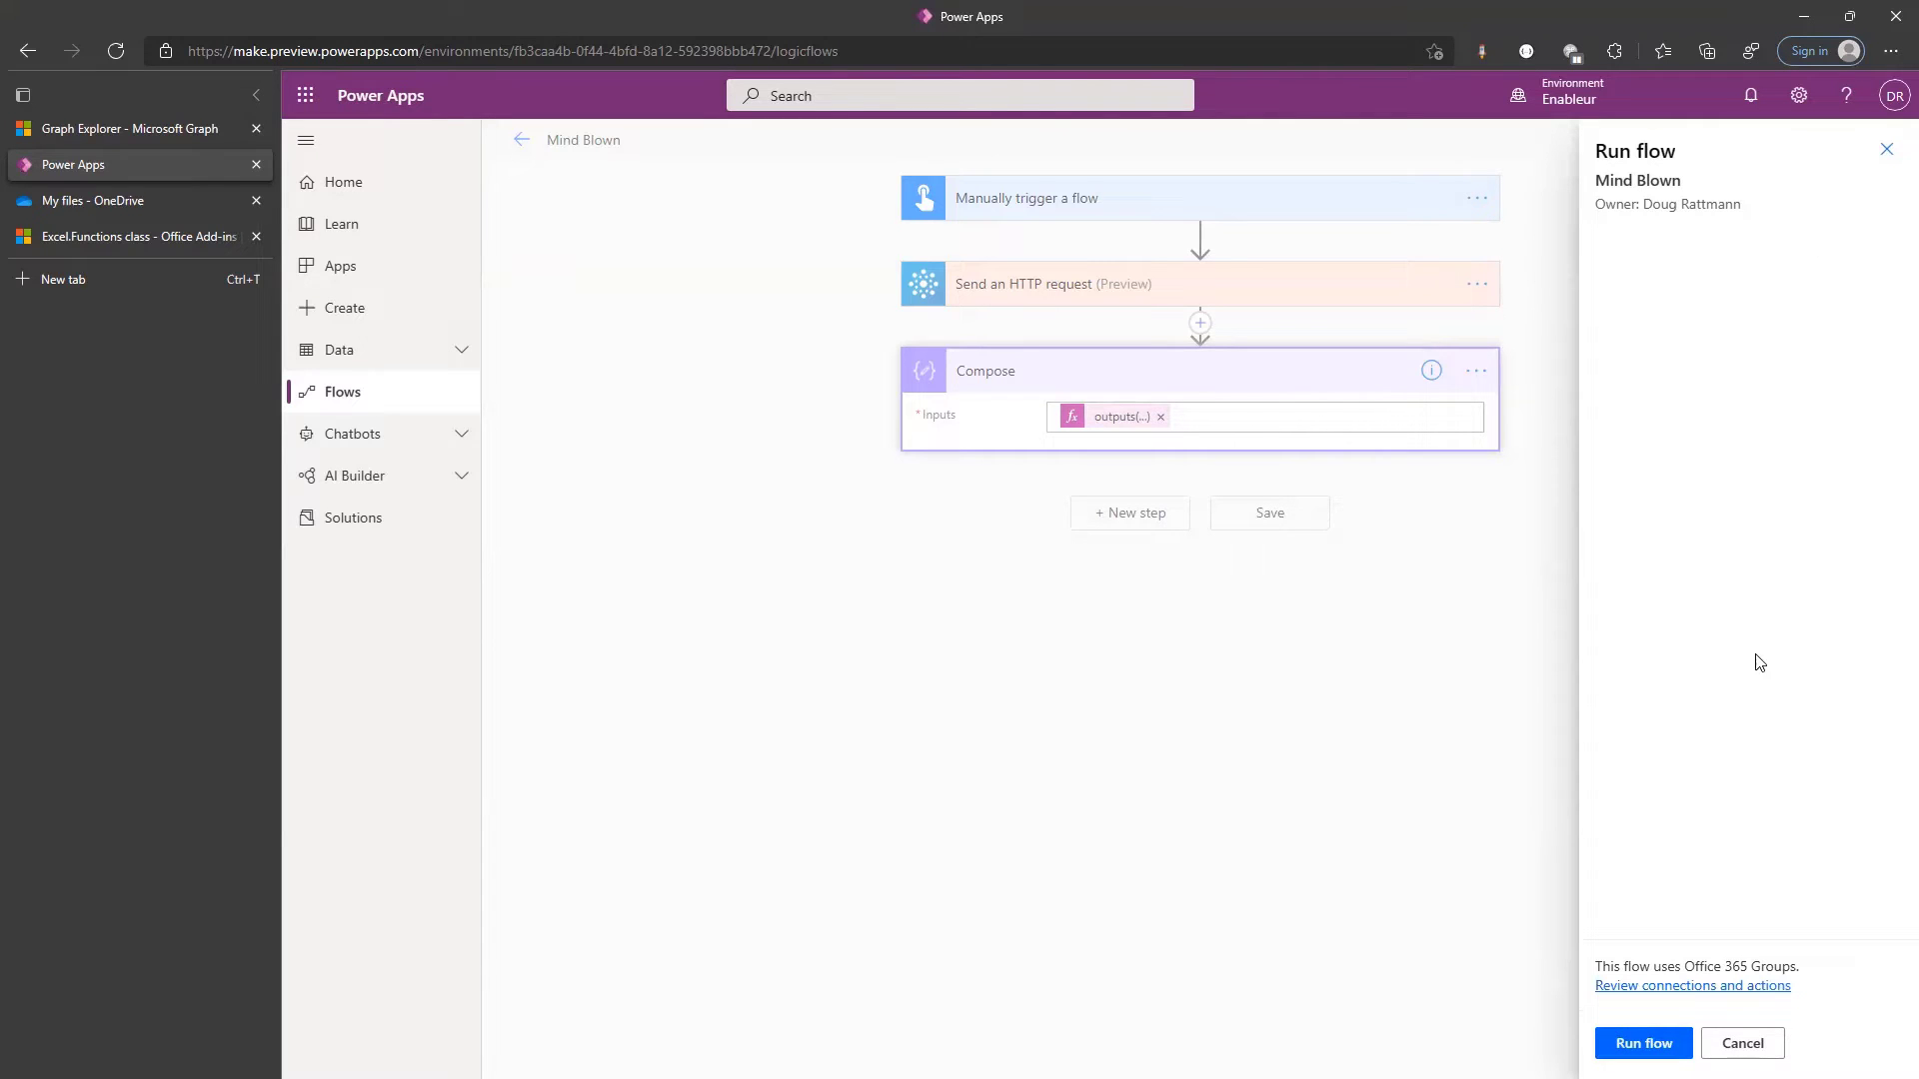
click(1643, 1043)
click(1629, 1043)
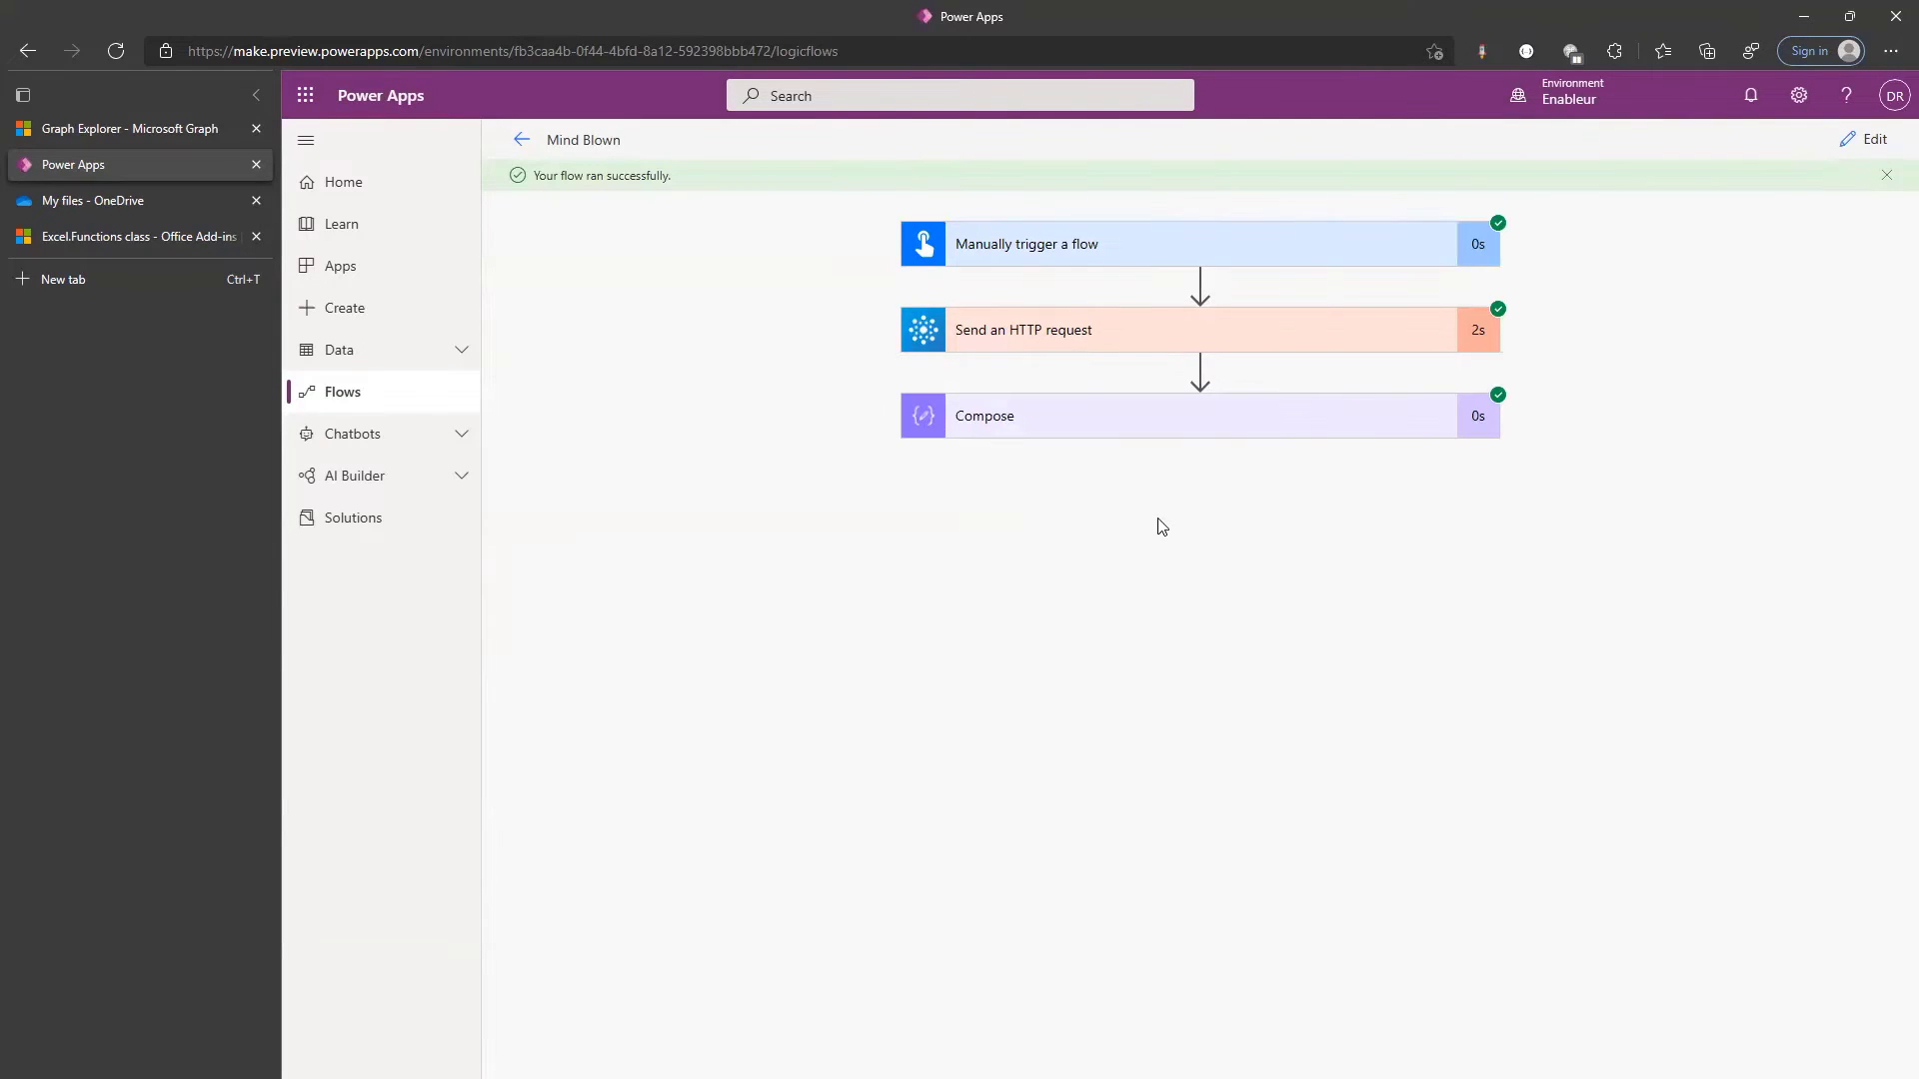
click(1059, 424)
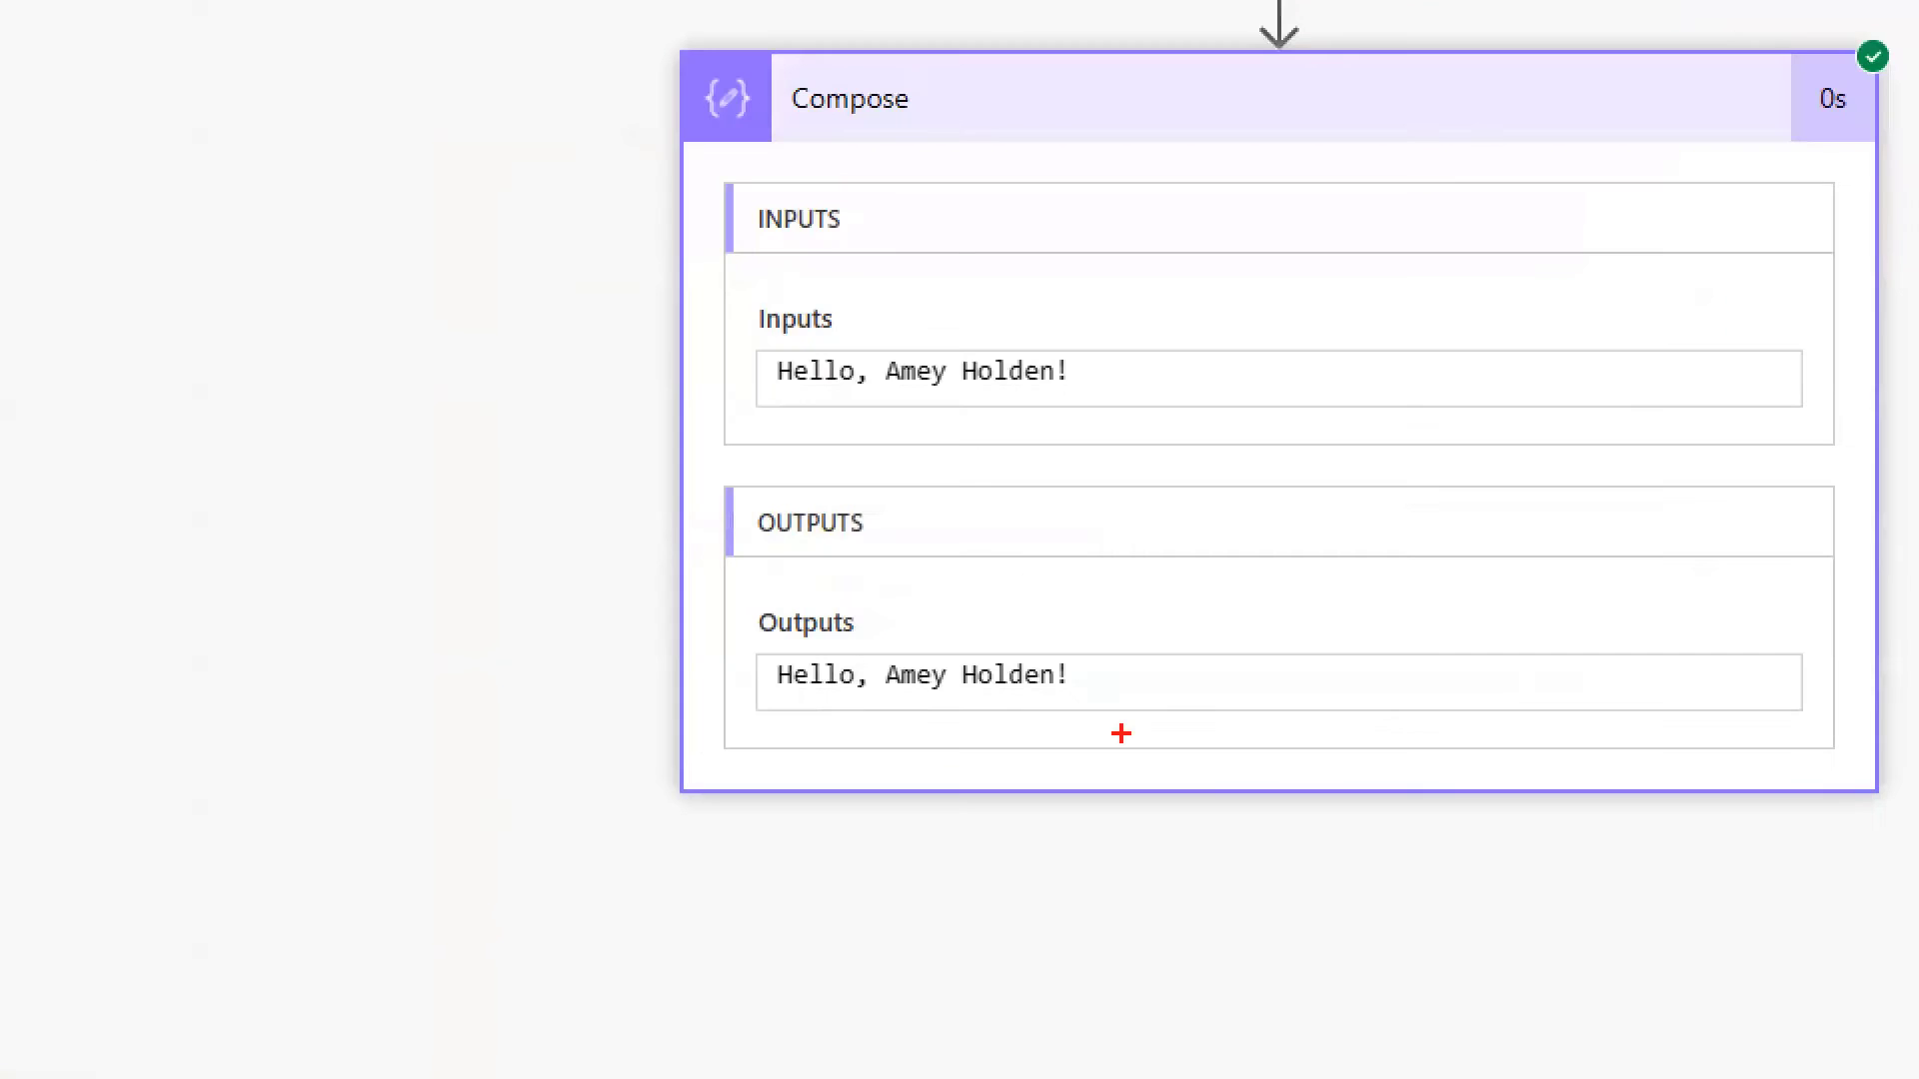
drag(1121, 734, 749, 641)
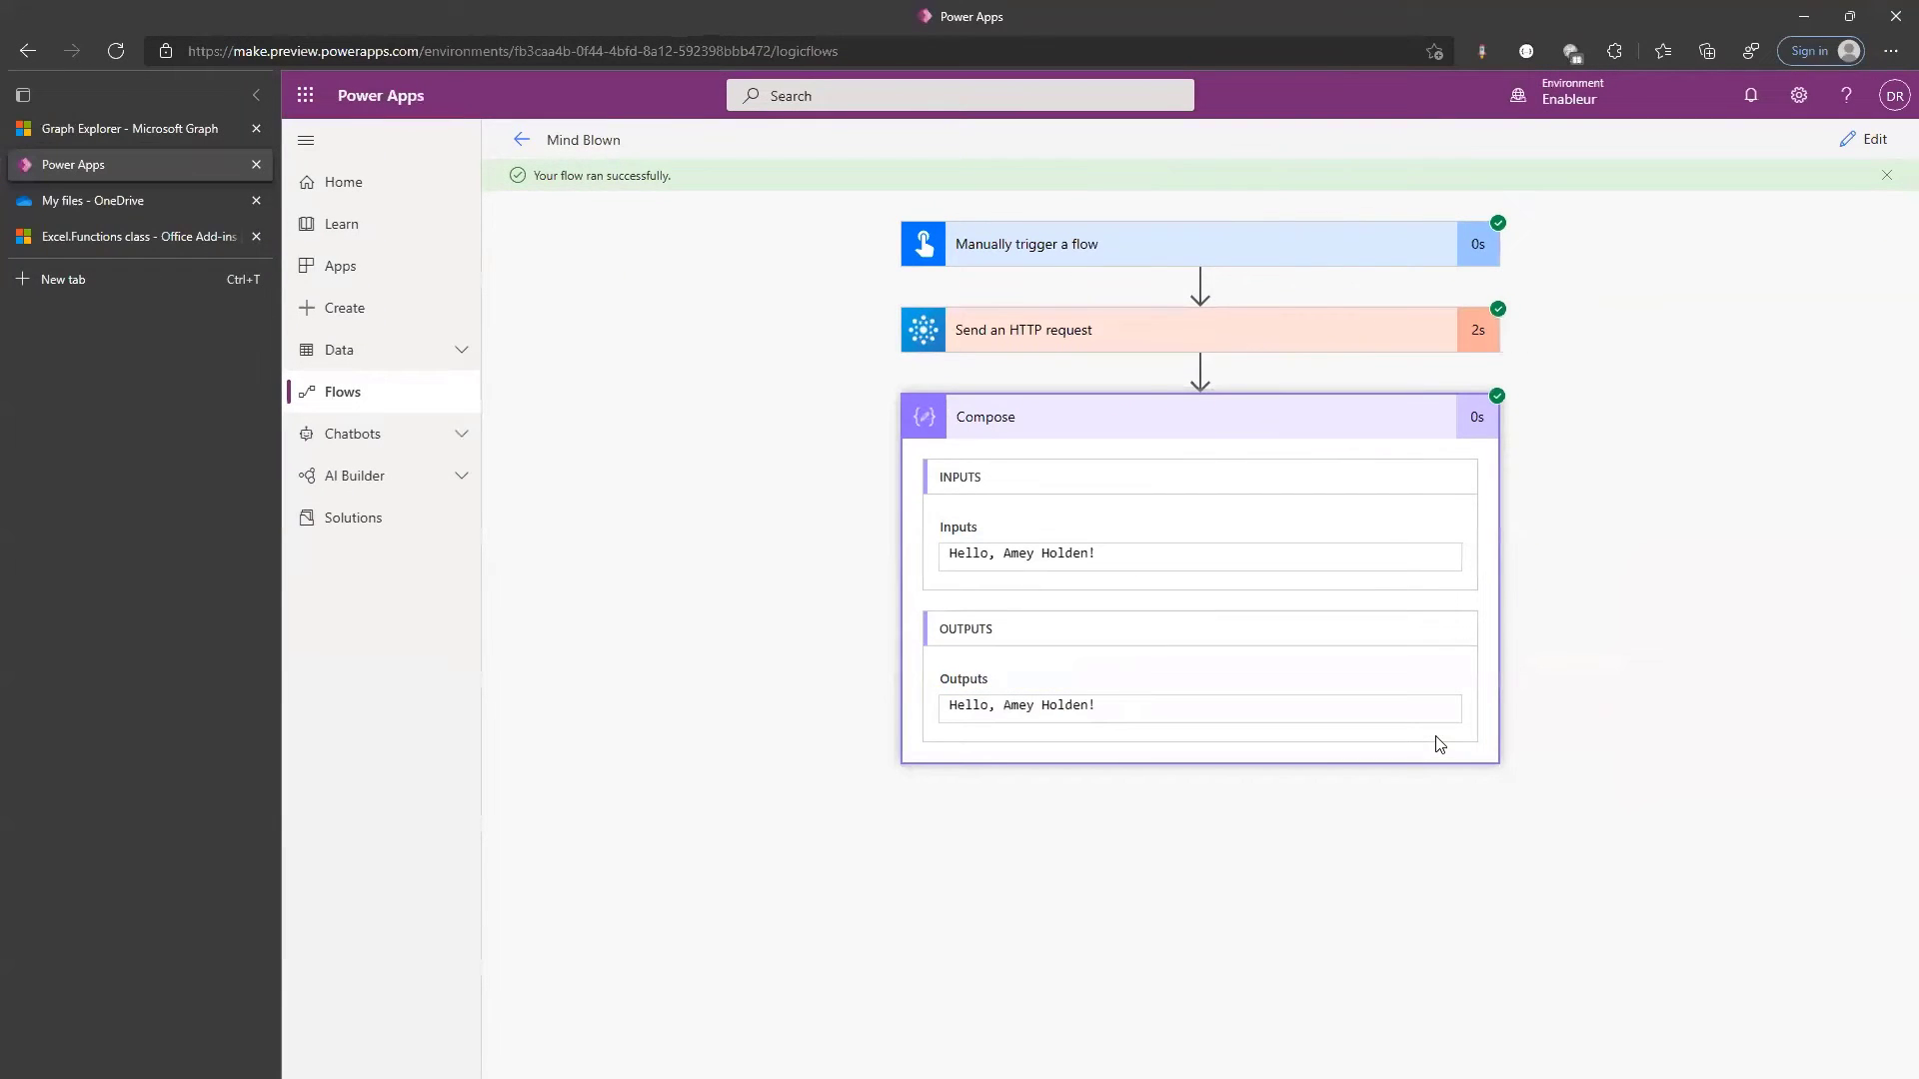
Collapse the Compose card and switch to the networkDays entry in the Excel.Functions docs
click(1107, 433)
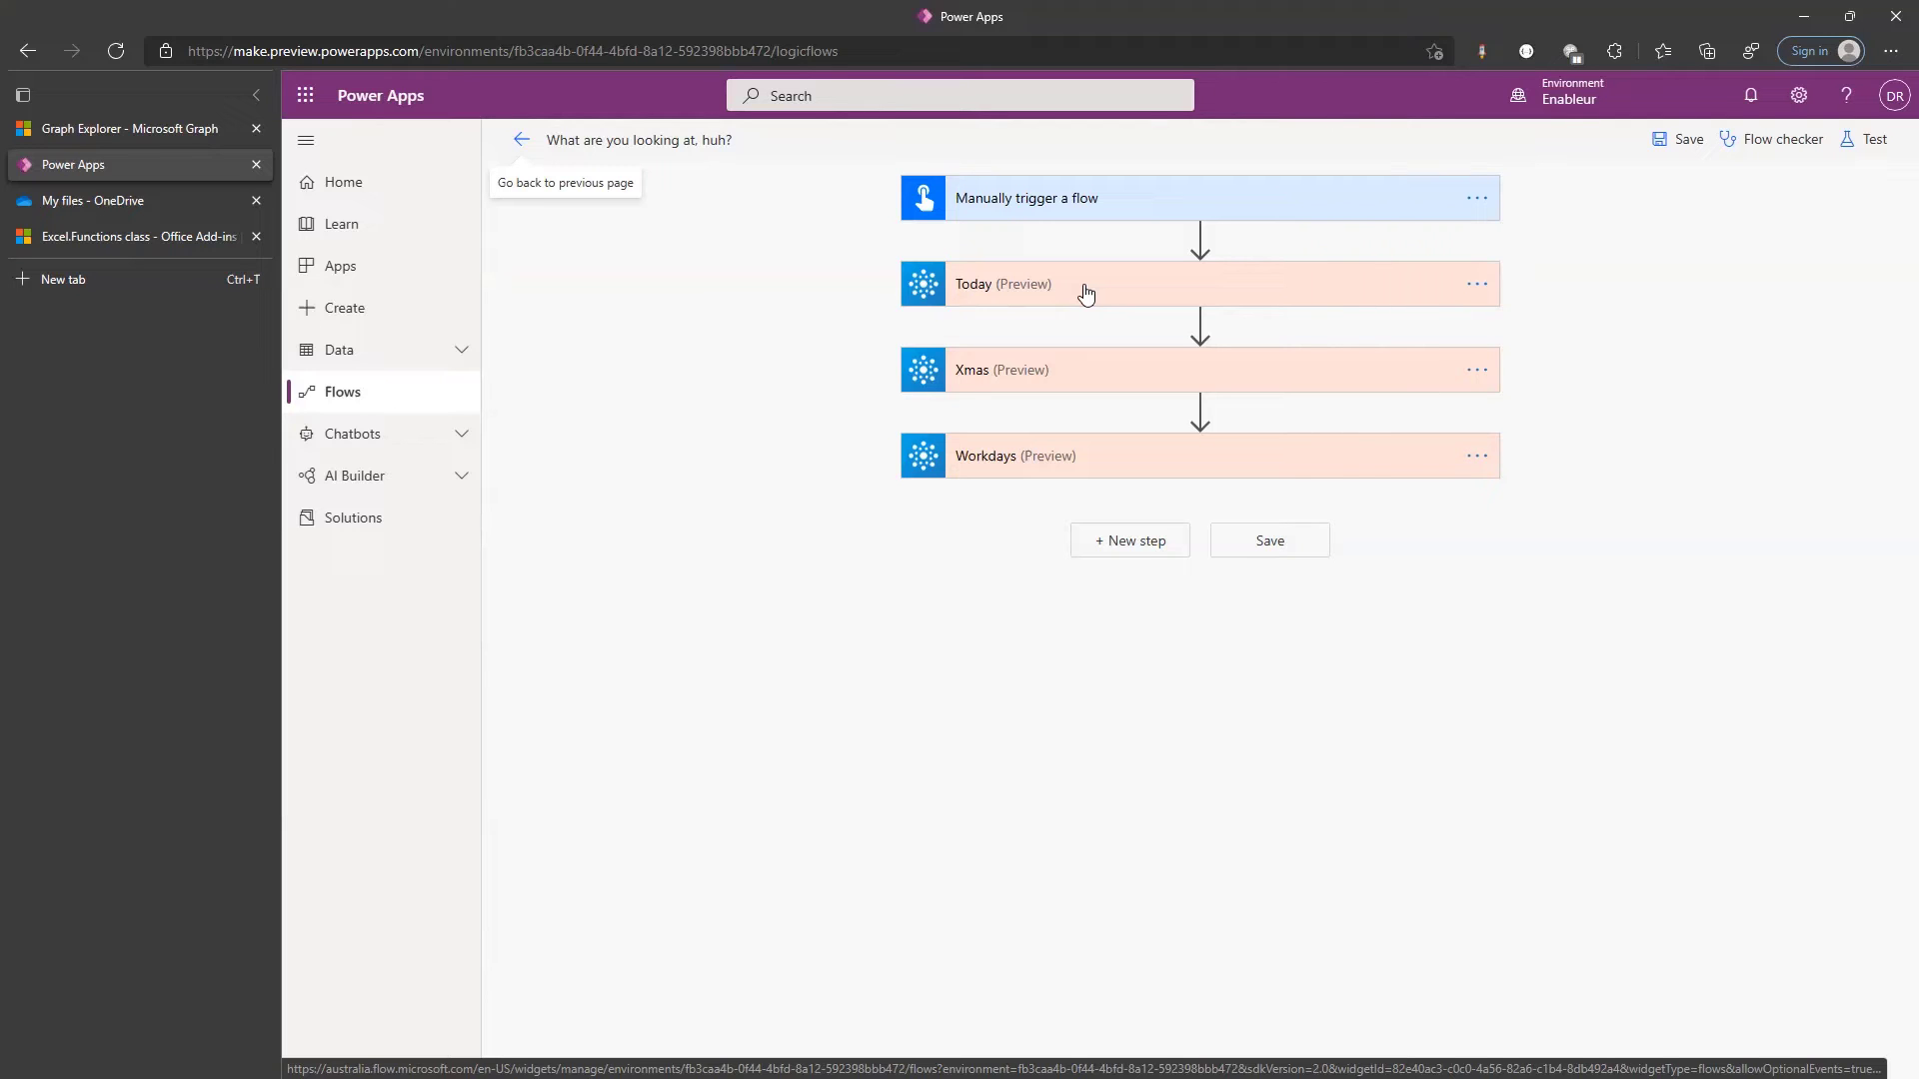
key(ctrl+4)
drag(975, 697, 951, 697)
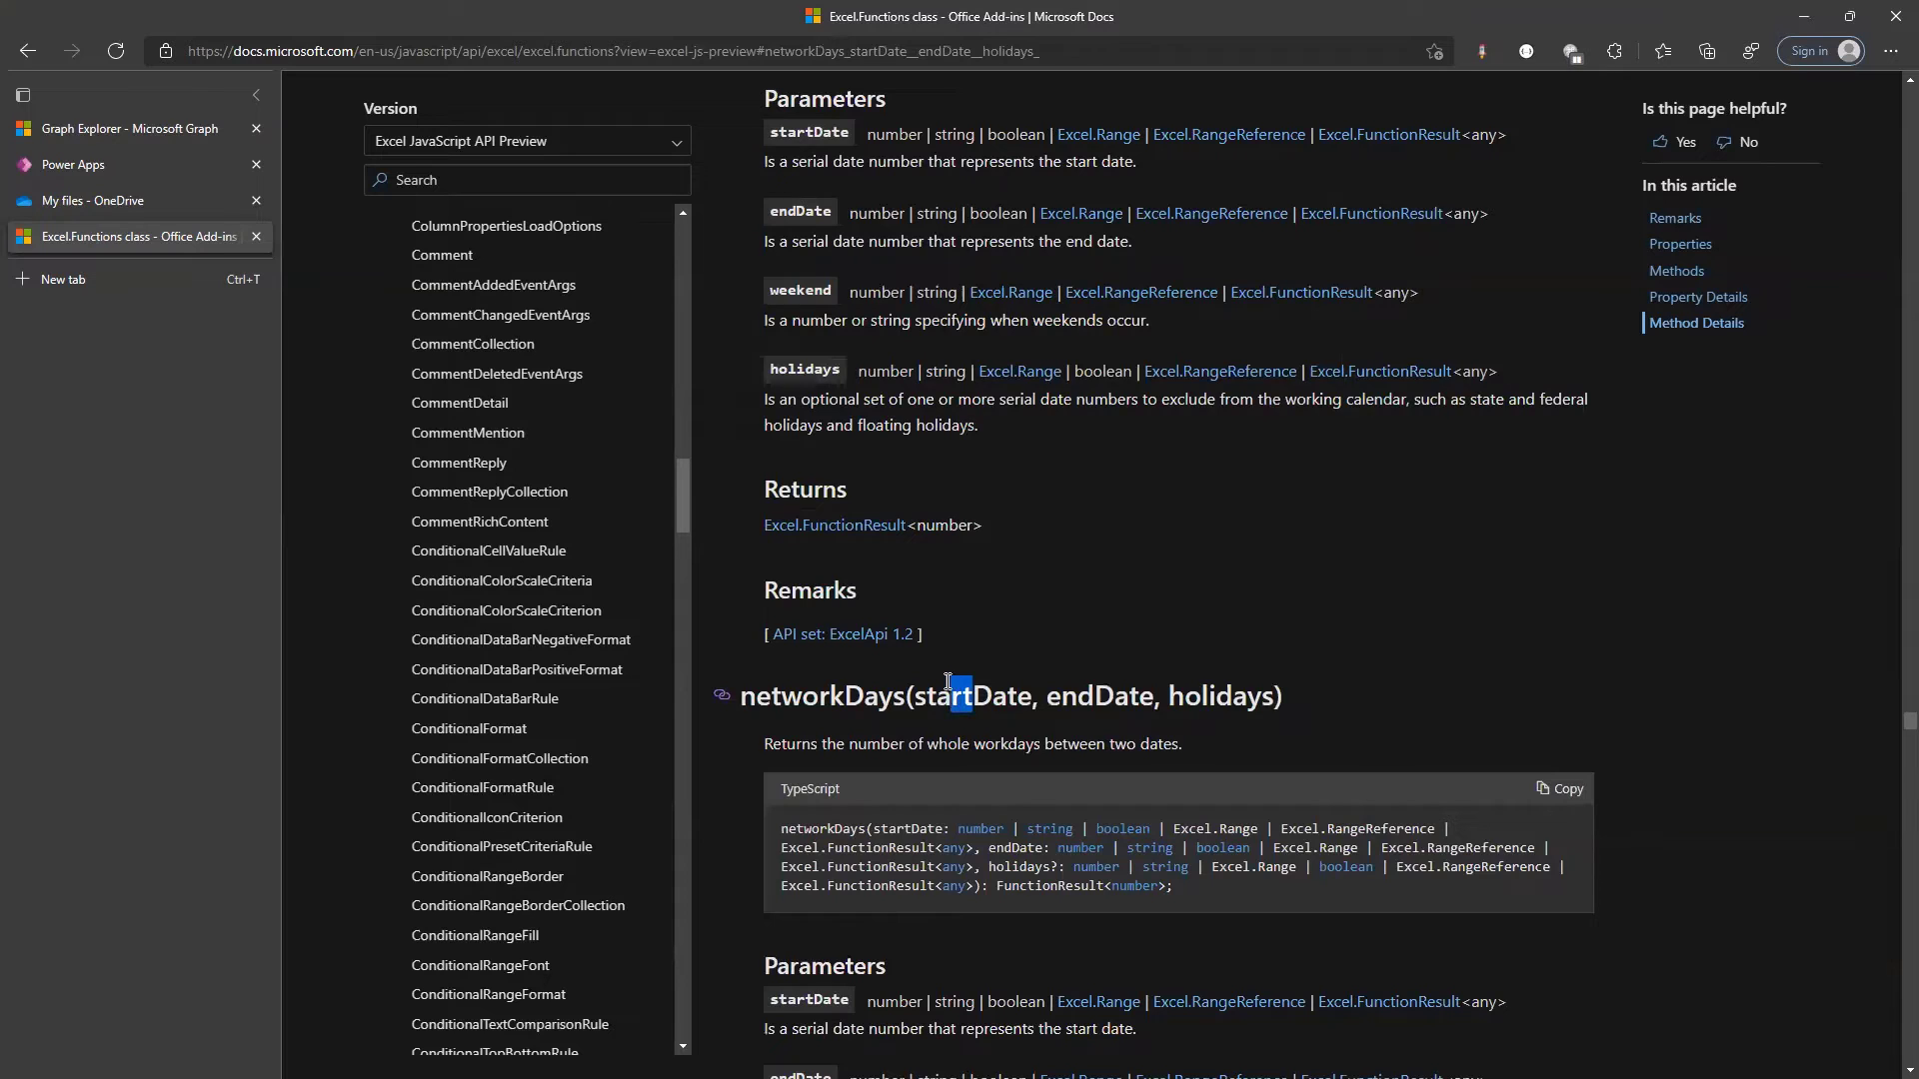
Highlight networkDays' startDate, endDate and holidays parameters, then return to the Power Apps flow
scroll(959, 696, up, 6)
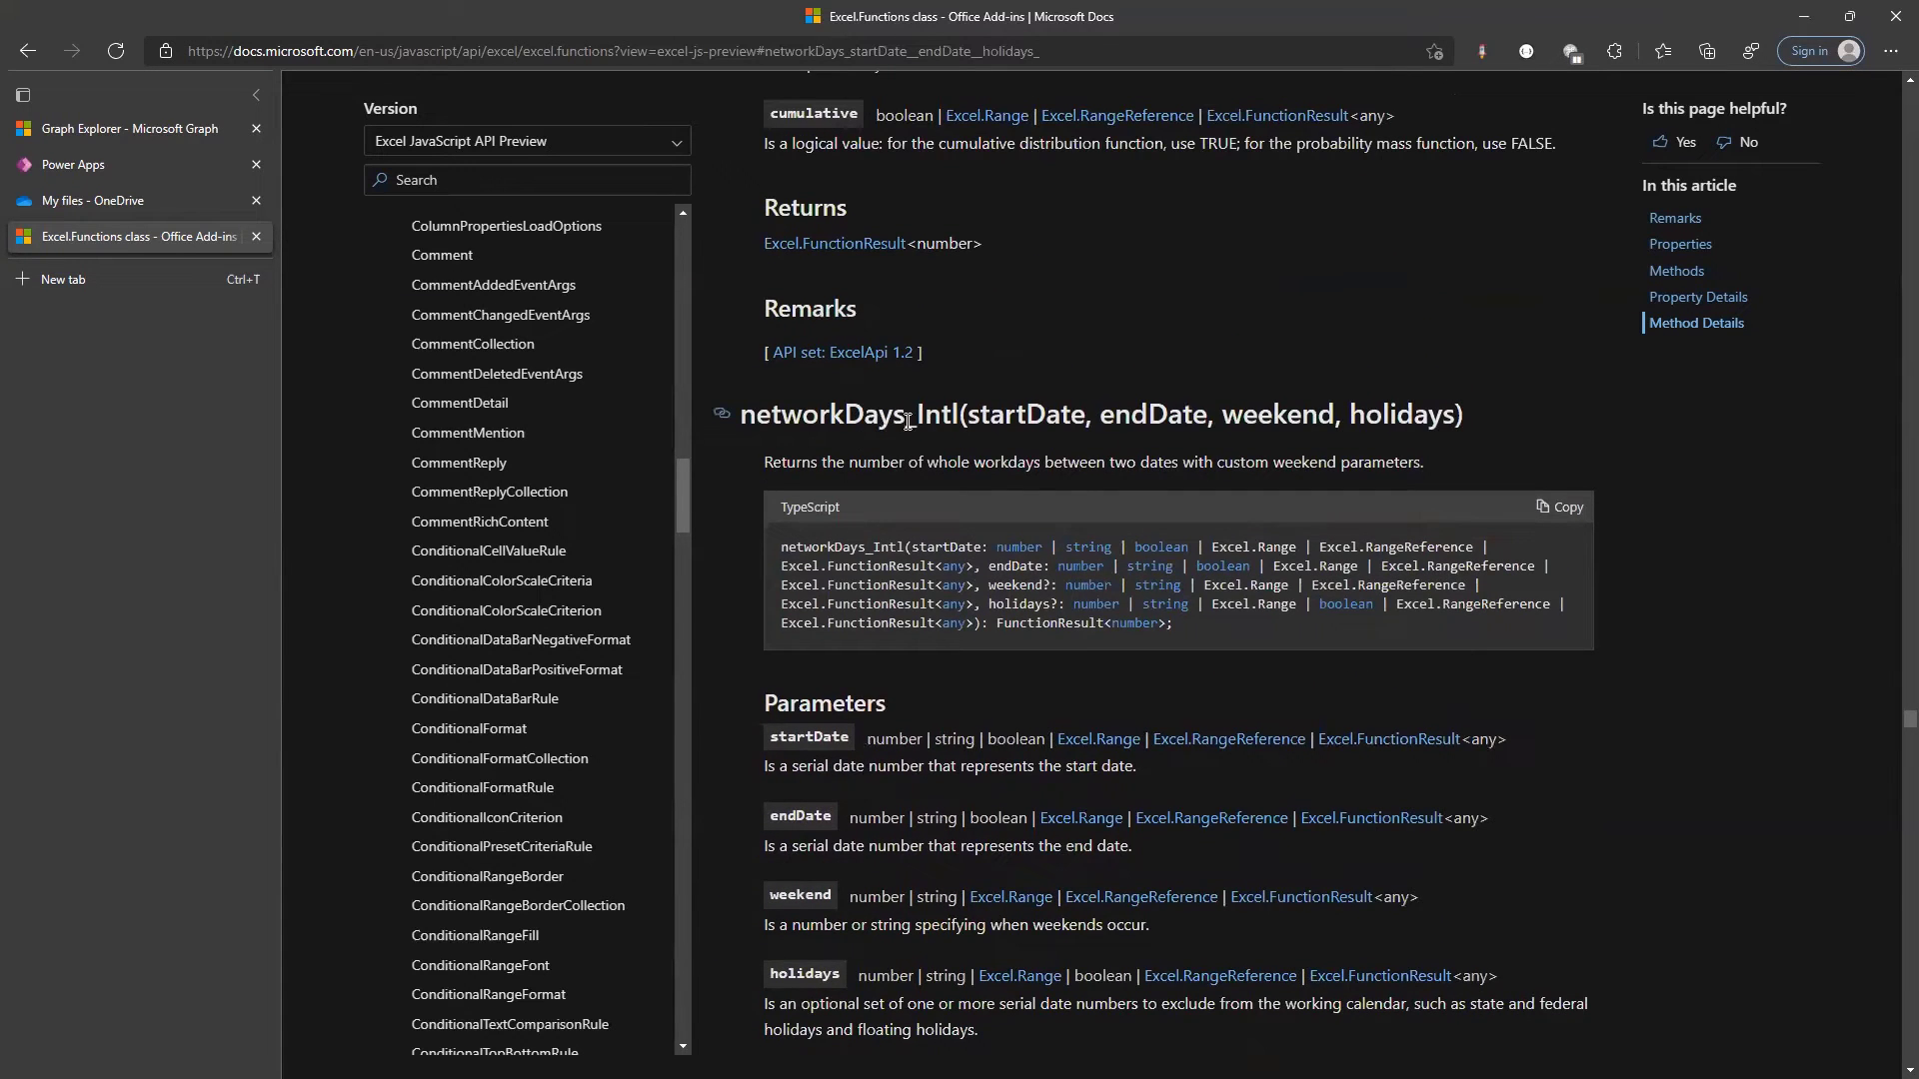
drag(908, 418, 918, 419)
scroll(1022, 689, down, 3)
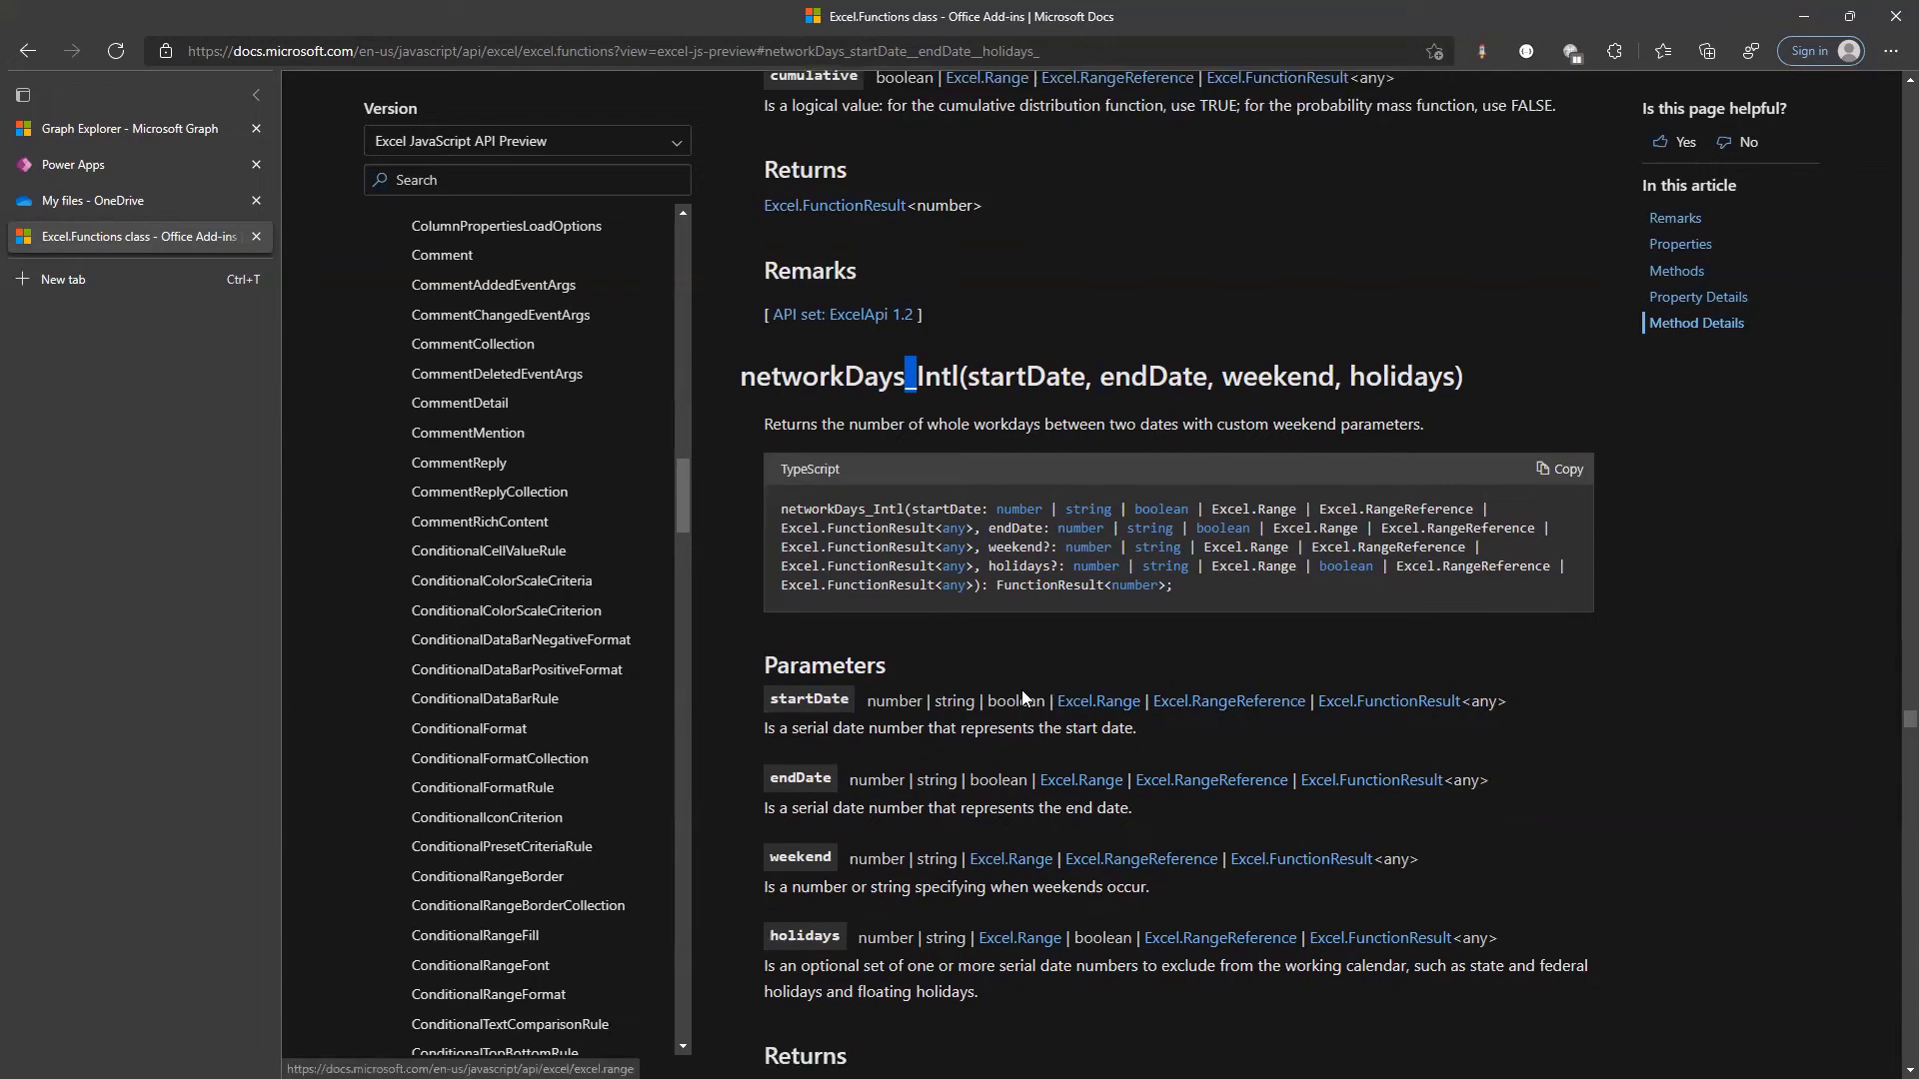
scroll(1021, 699, down, 2)
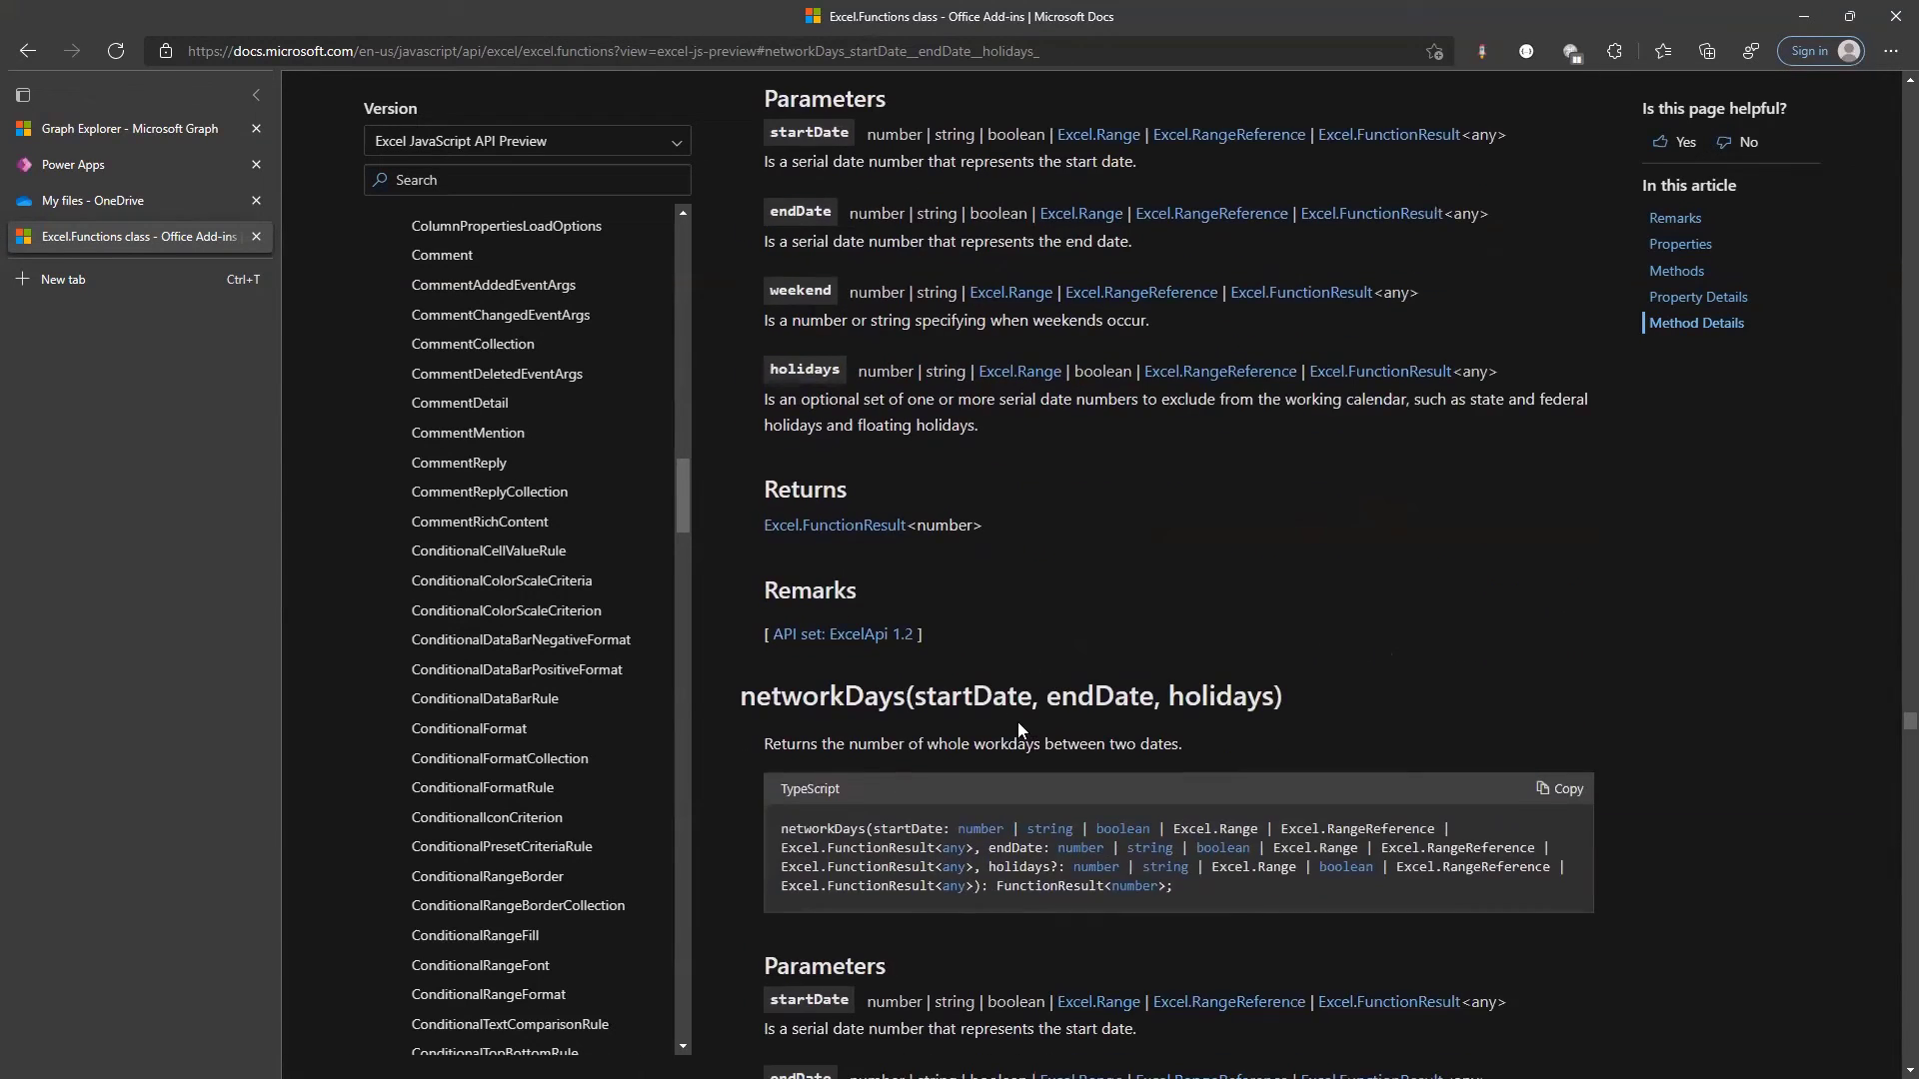
double_click(973, 696)
double_click(1101, 697)
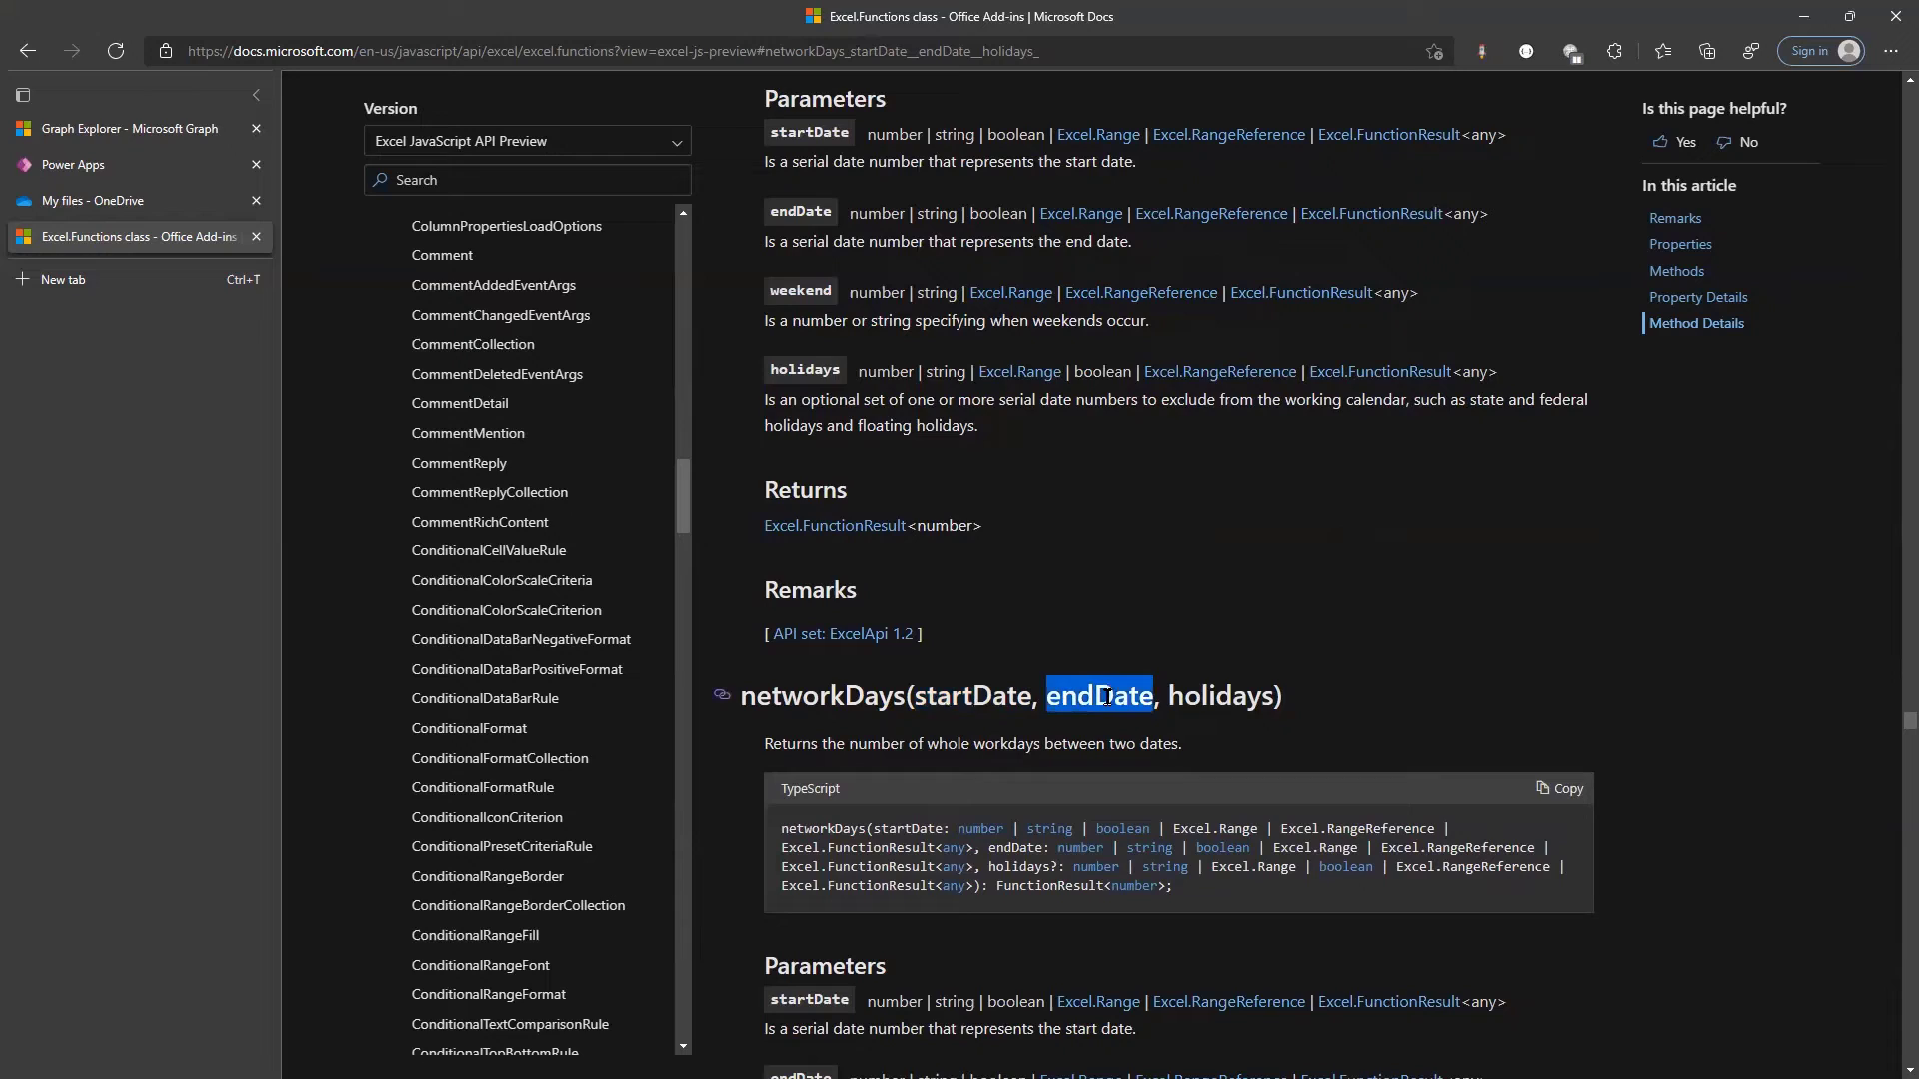
double_click(1244, 698)
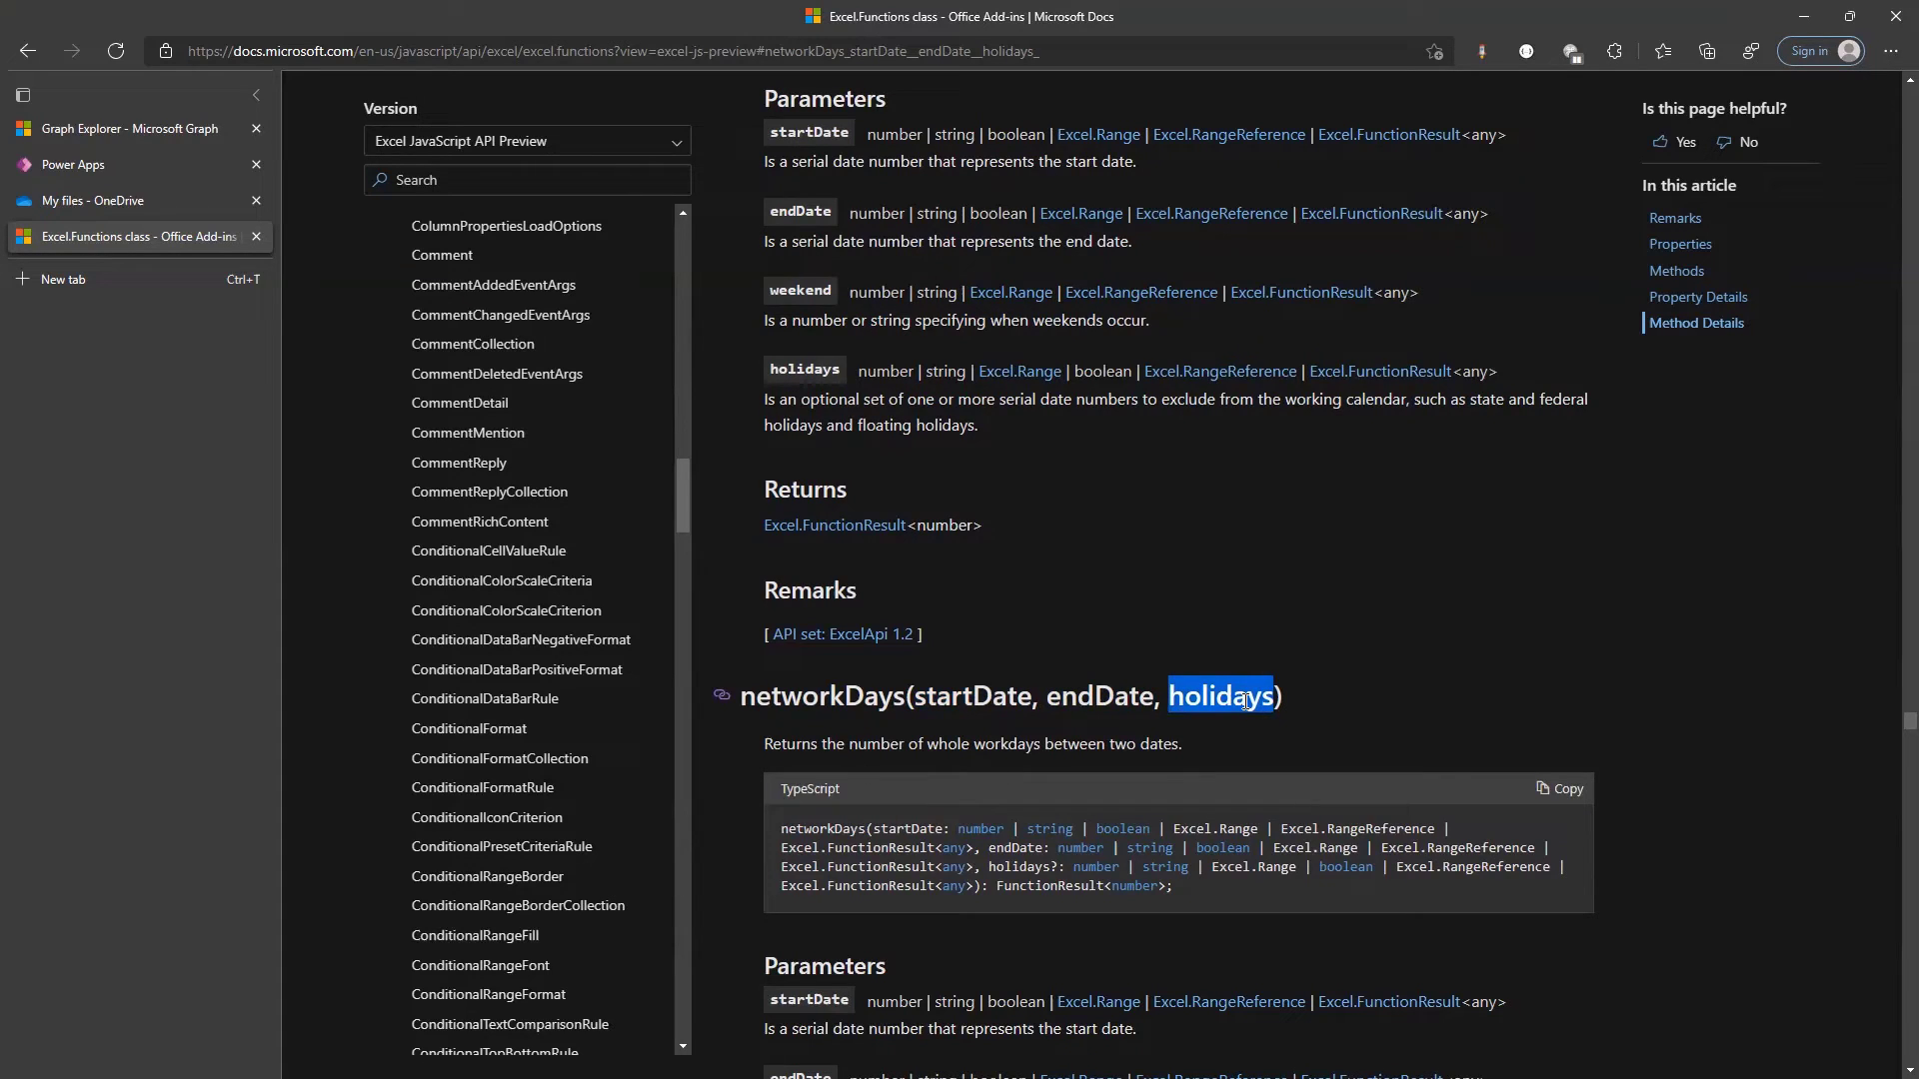
key(ctrl+2)
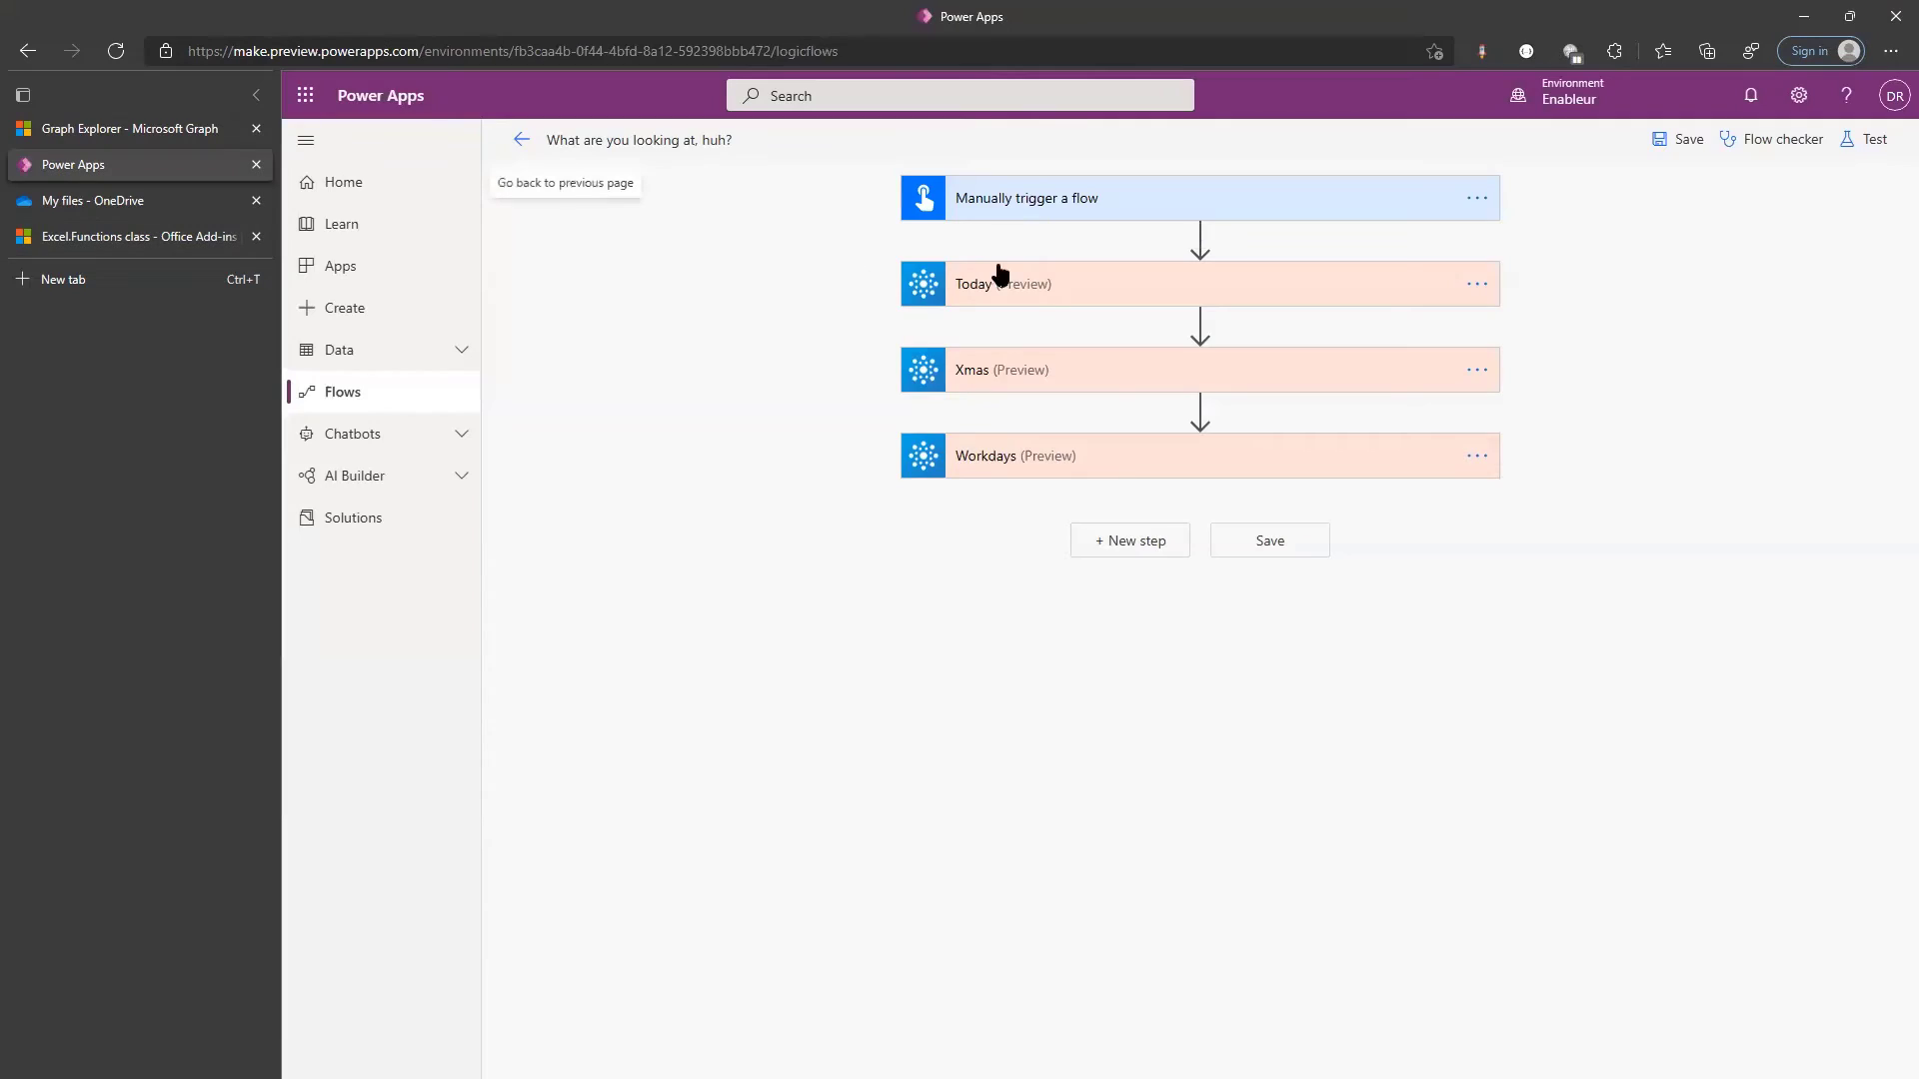
Expand the Today and Xmas HTTP steps to review their Graph function URIs and bodies
click(1147, 296)
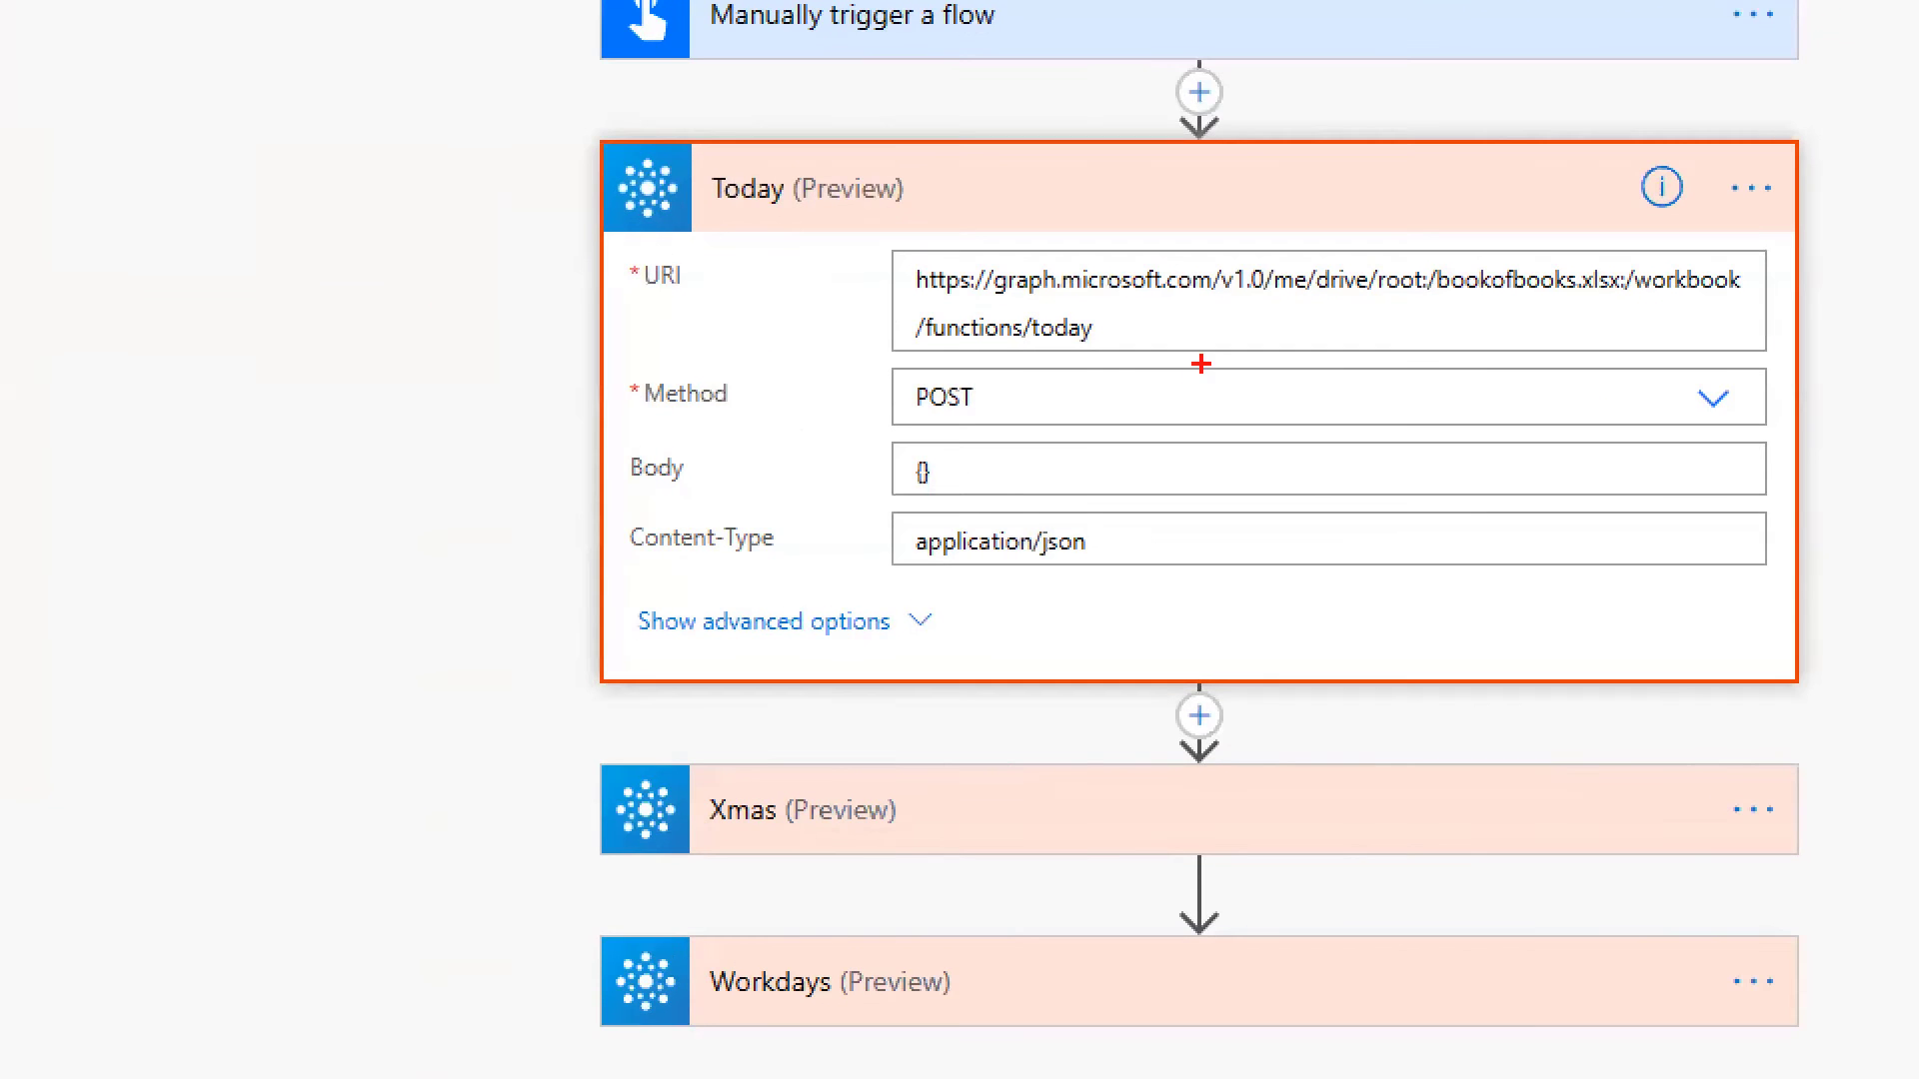
mouse_move(898, 258)
mouse_down()
mouse_move(933, 345)
mouse_move(1130, 370)
mouse_up()
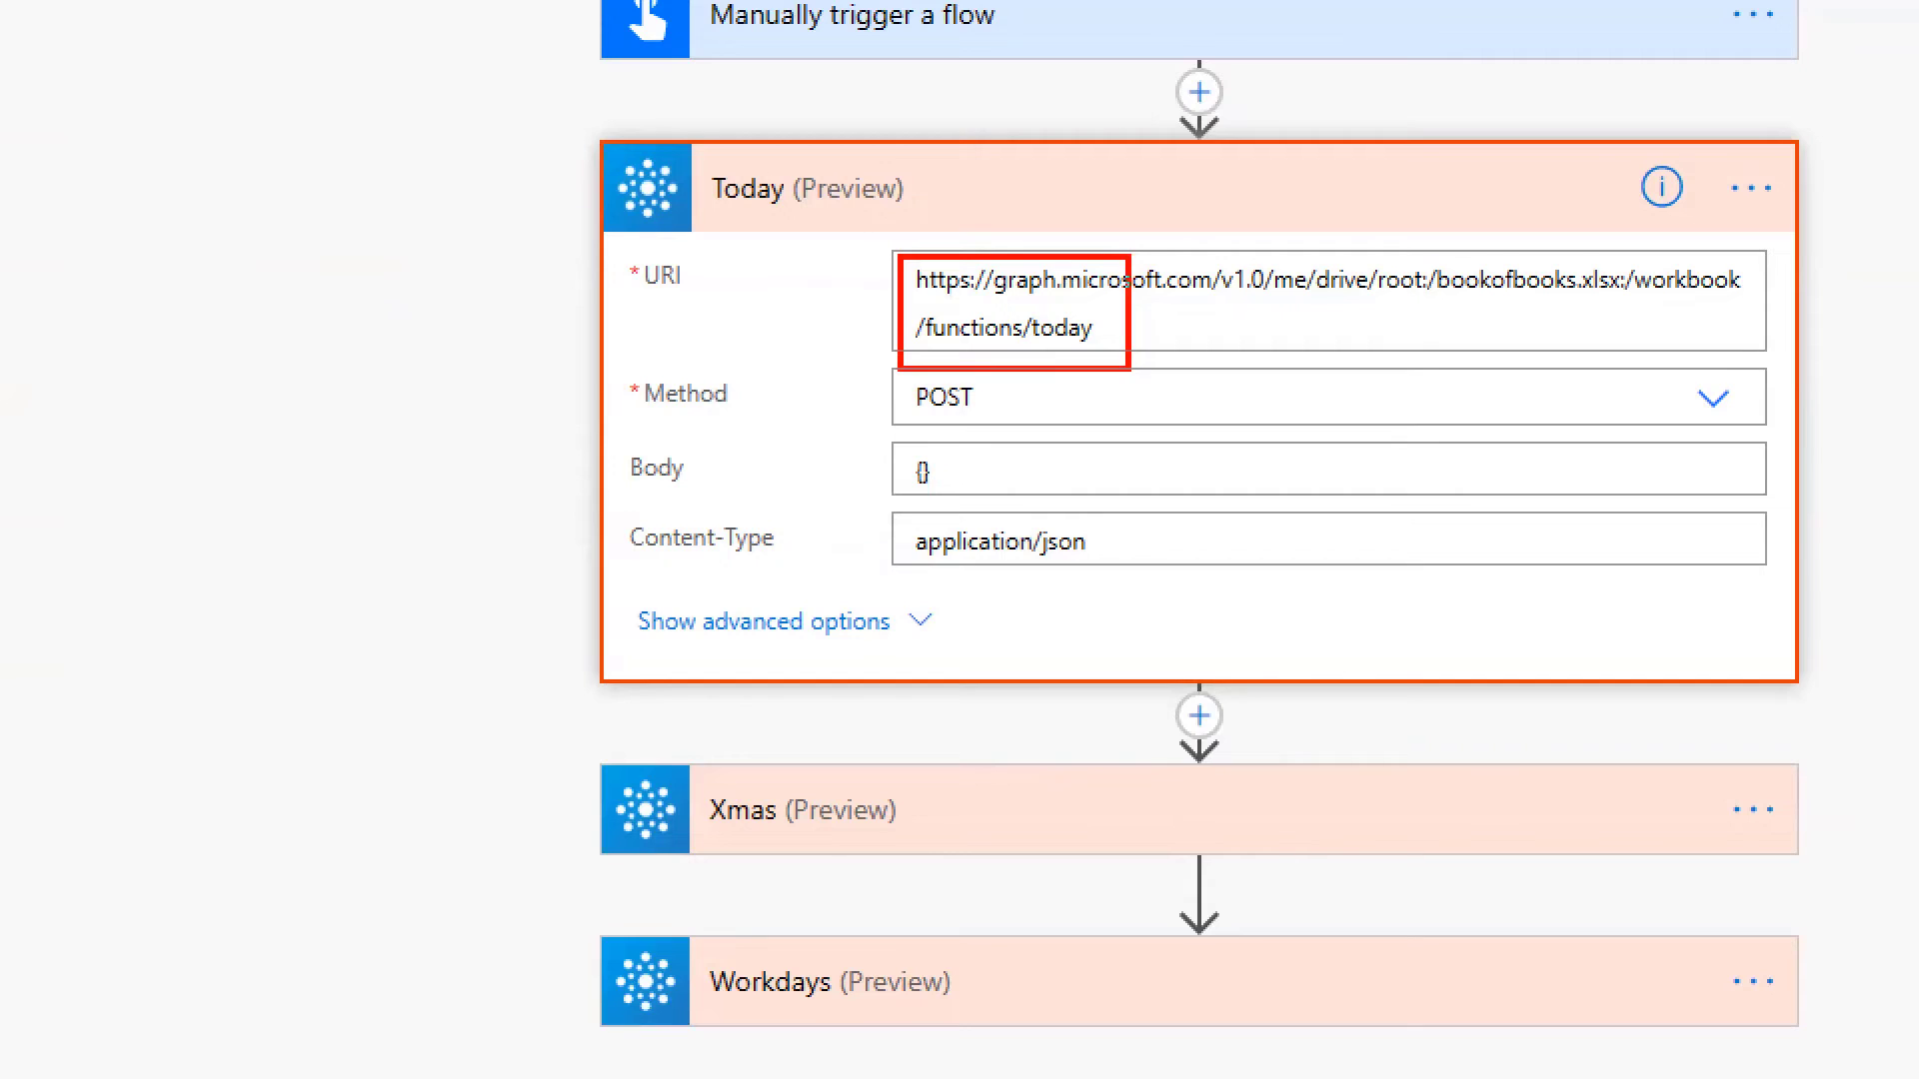
key(Escape)
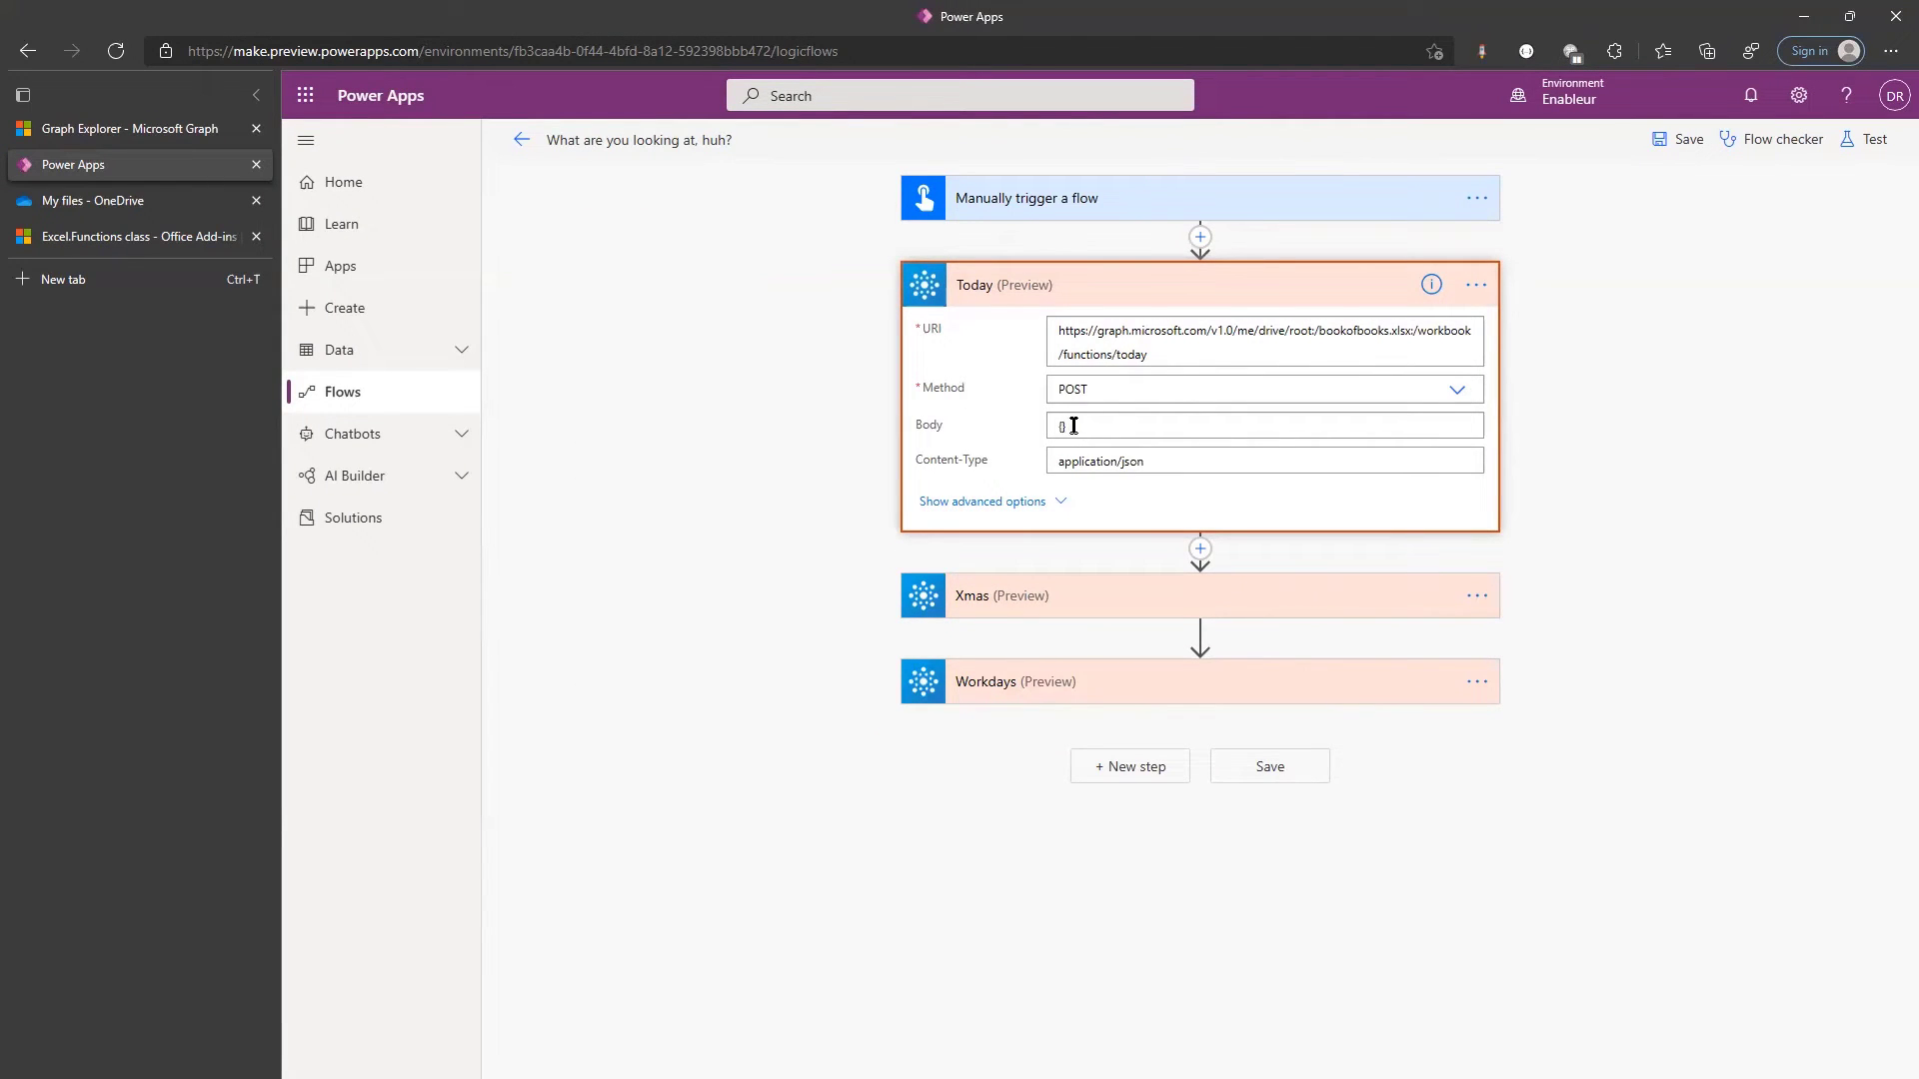
click(1079, 605)
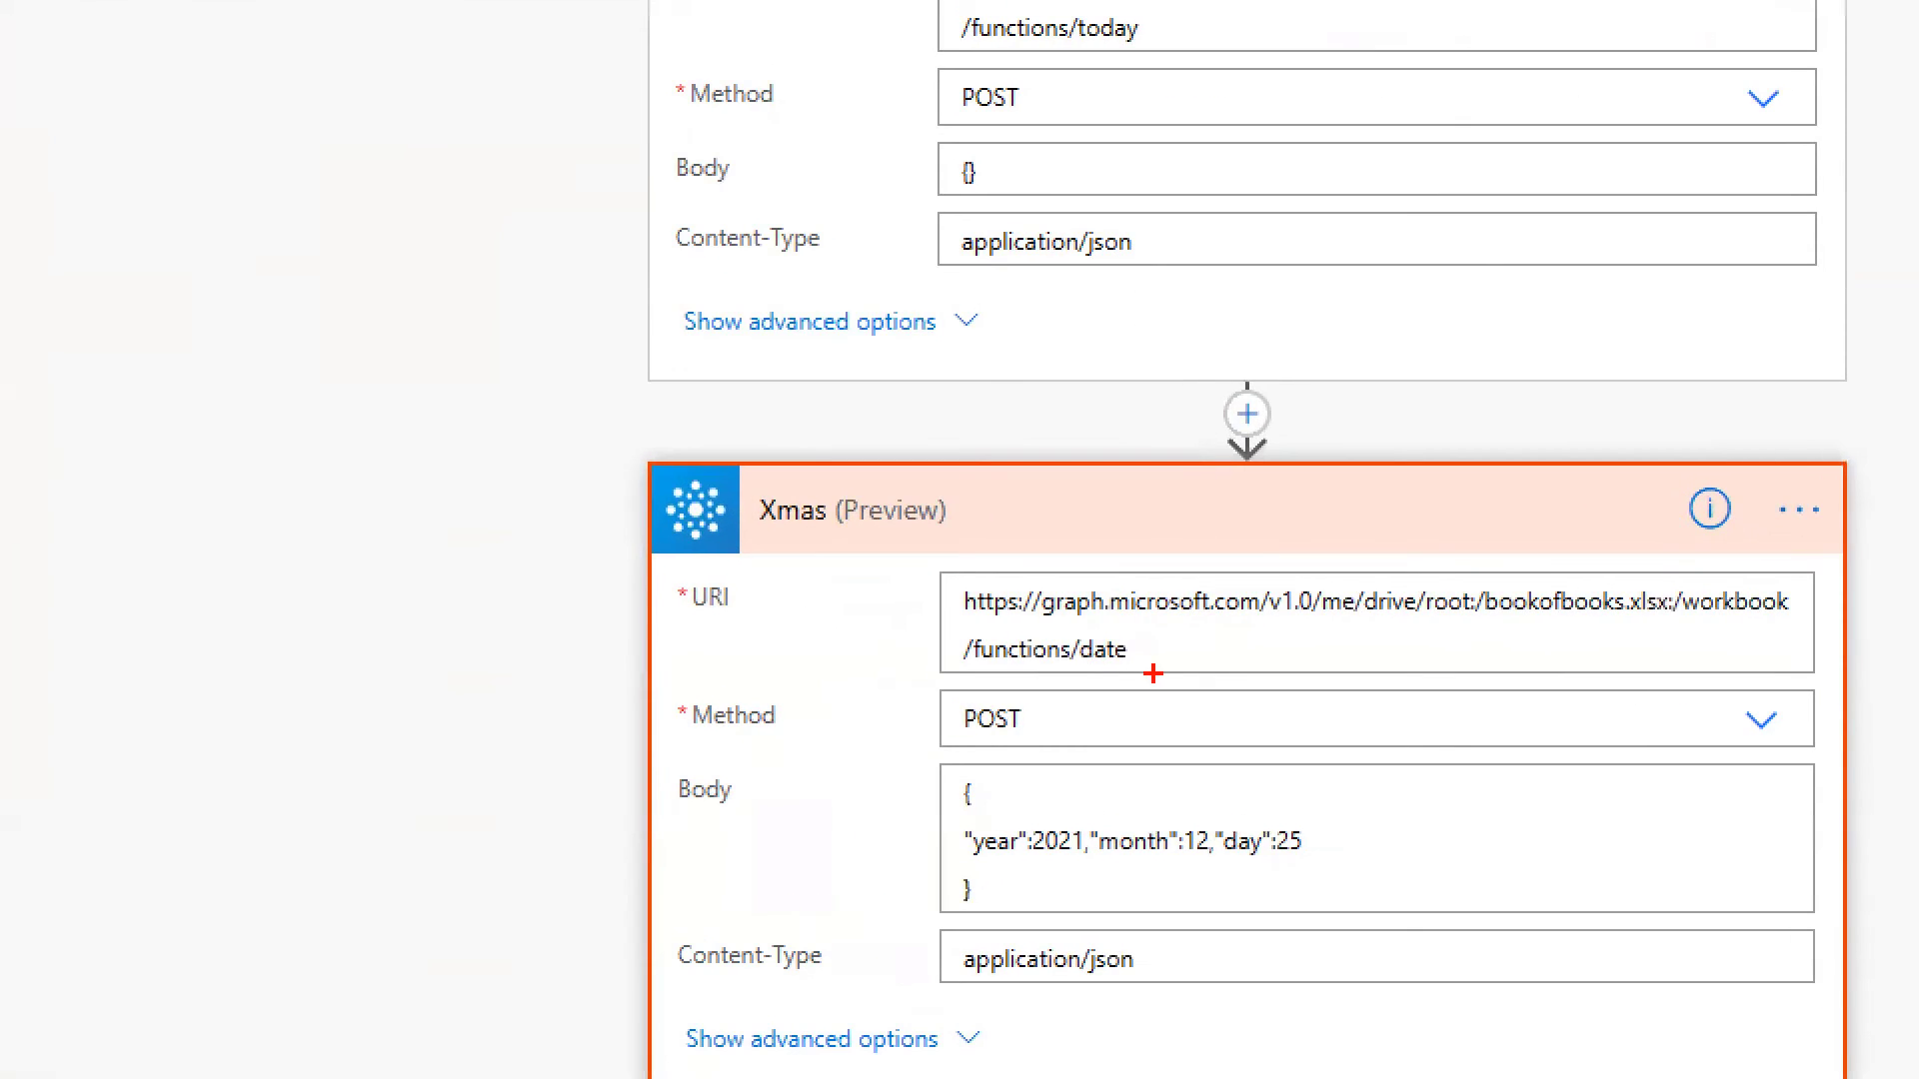
drag(1153, 674, 1010, 616)
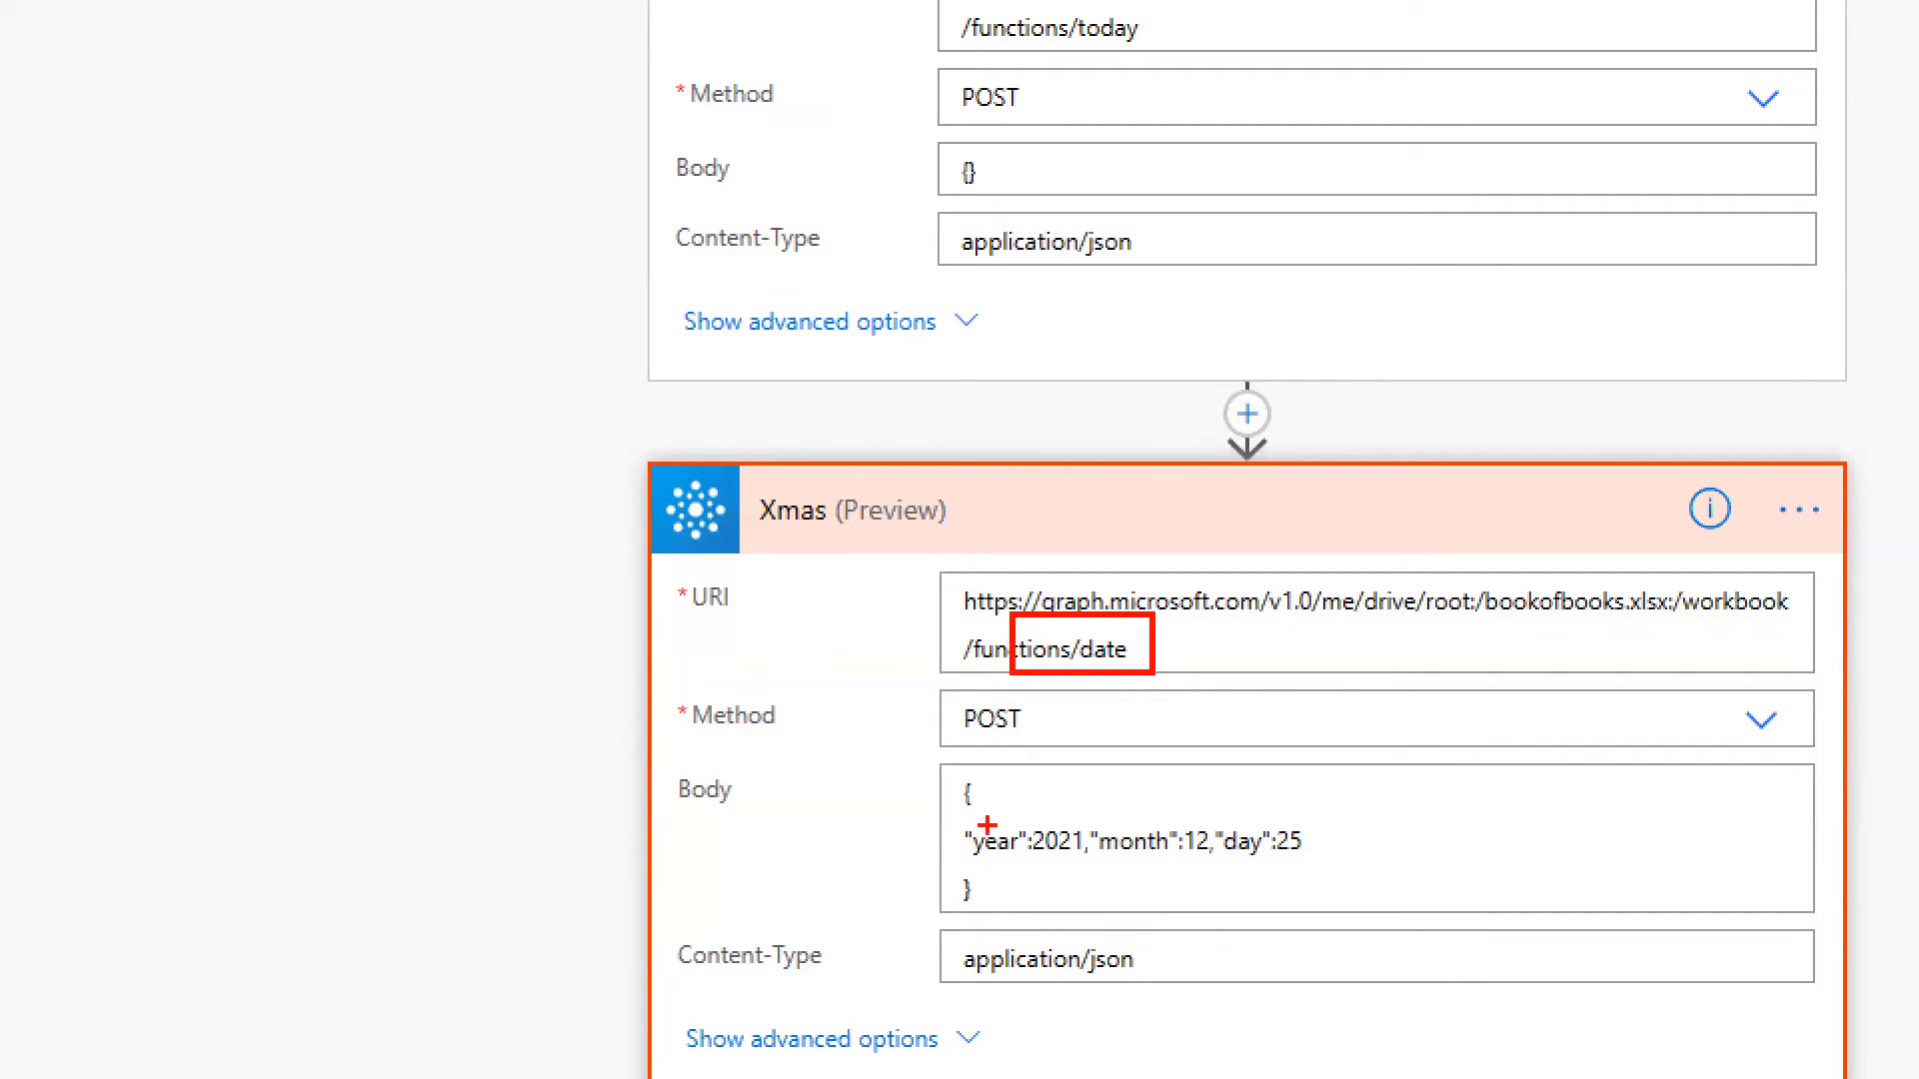
mouse_move(959, 814)
mouse_down()
mouse_move(976, 838)
mouse_move(1100, 872)
mouse_move(1358, 877)
mouse_up()
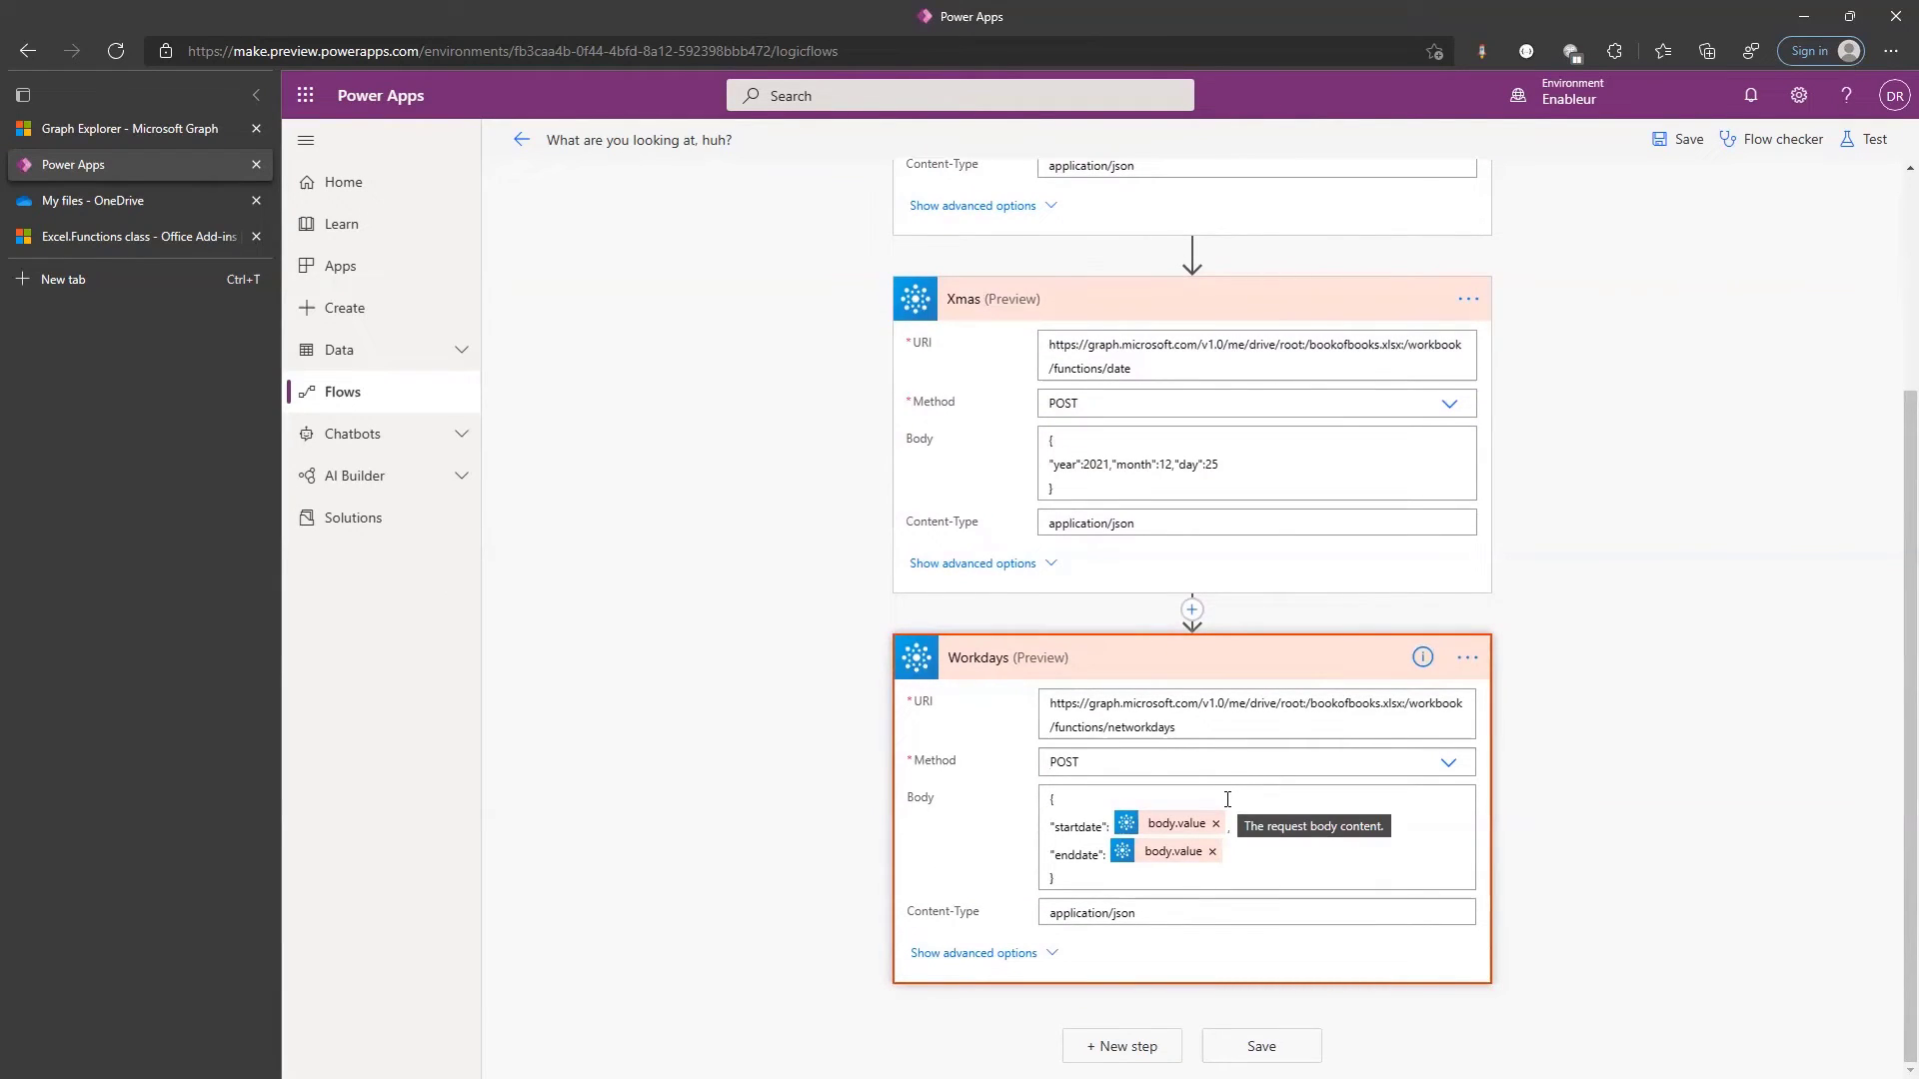
scroll(1164, 704, up, 3)
Add day, month and year number inputs to the manual trigger for the Xmas body
click(1036, 230)
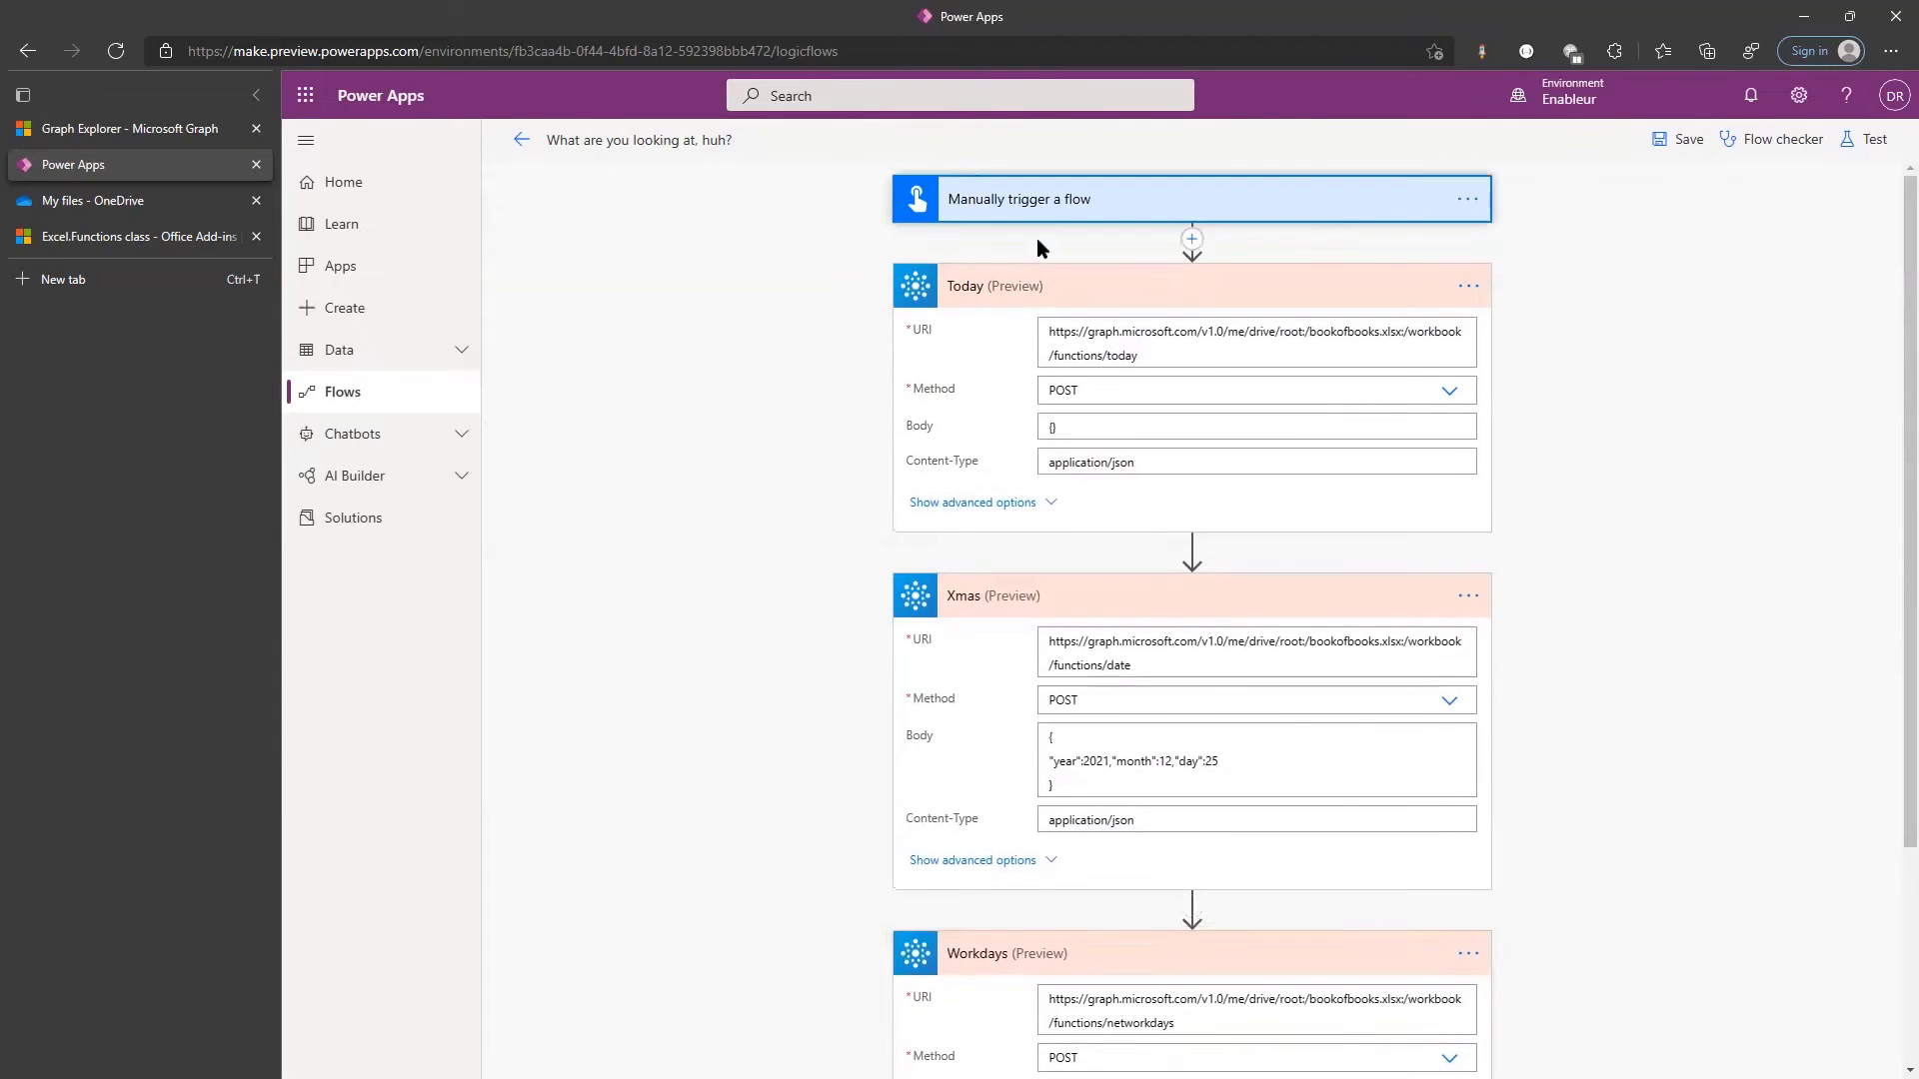
click(966, 246)
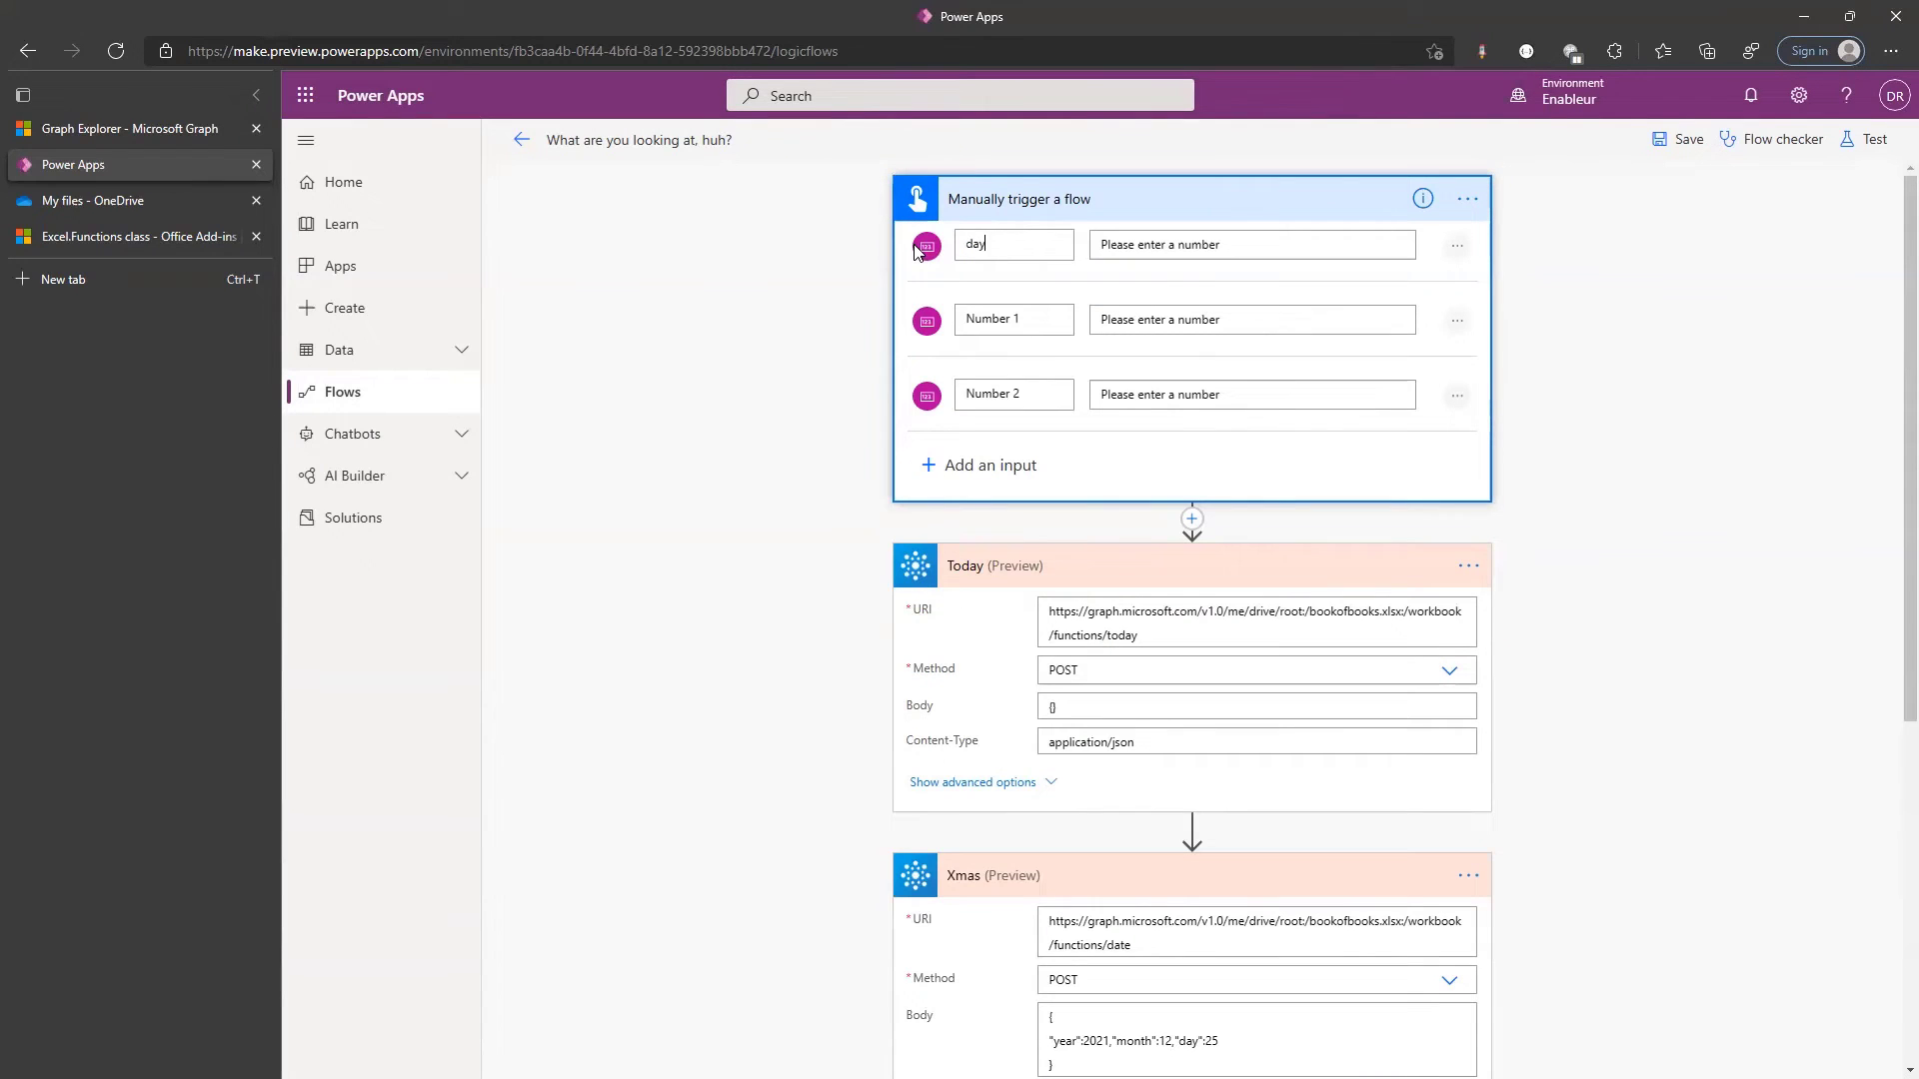
text(monthNumber 1)
key(shift+End)
key(Delete)
key(Tab)
key(Tab)
text(yea)
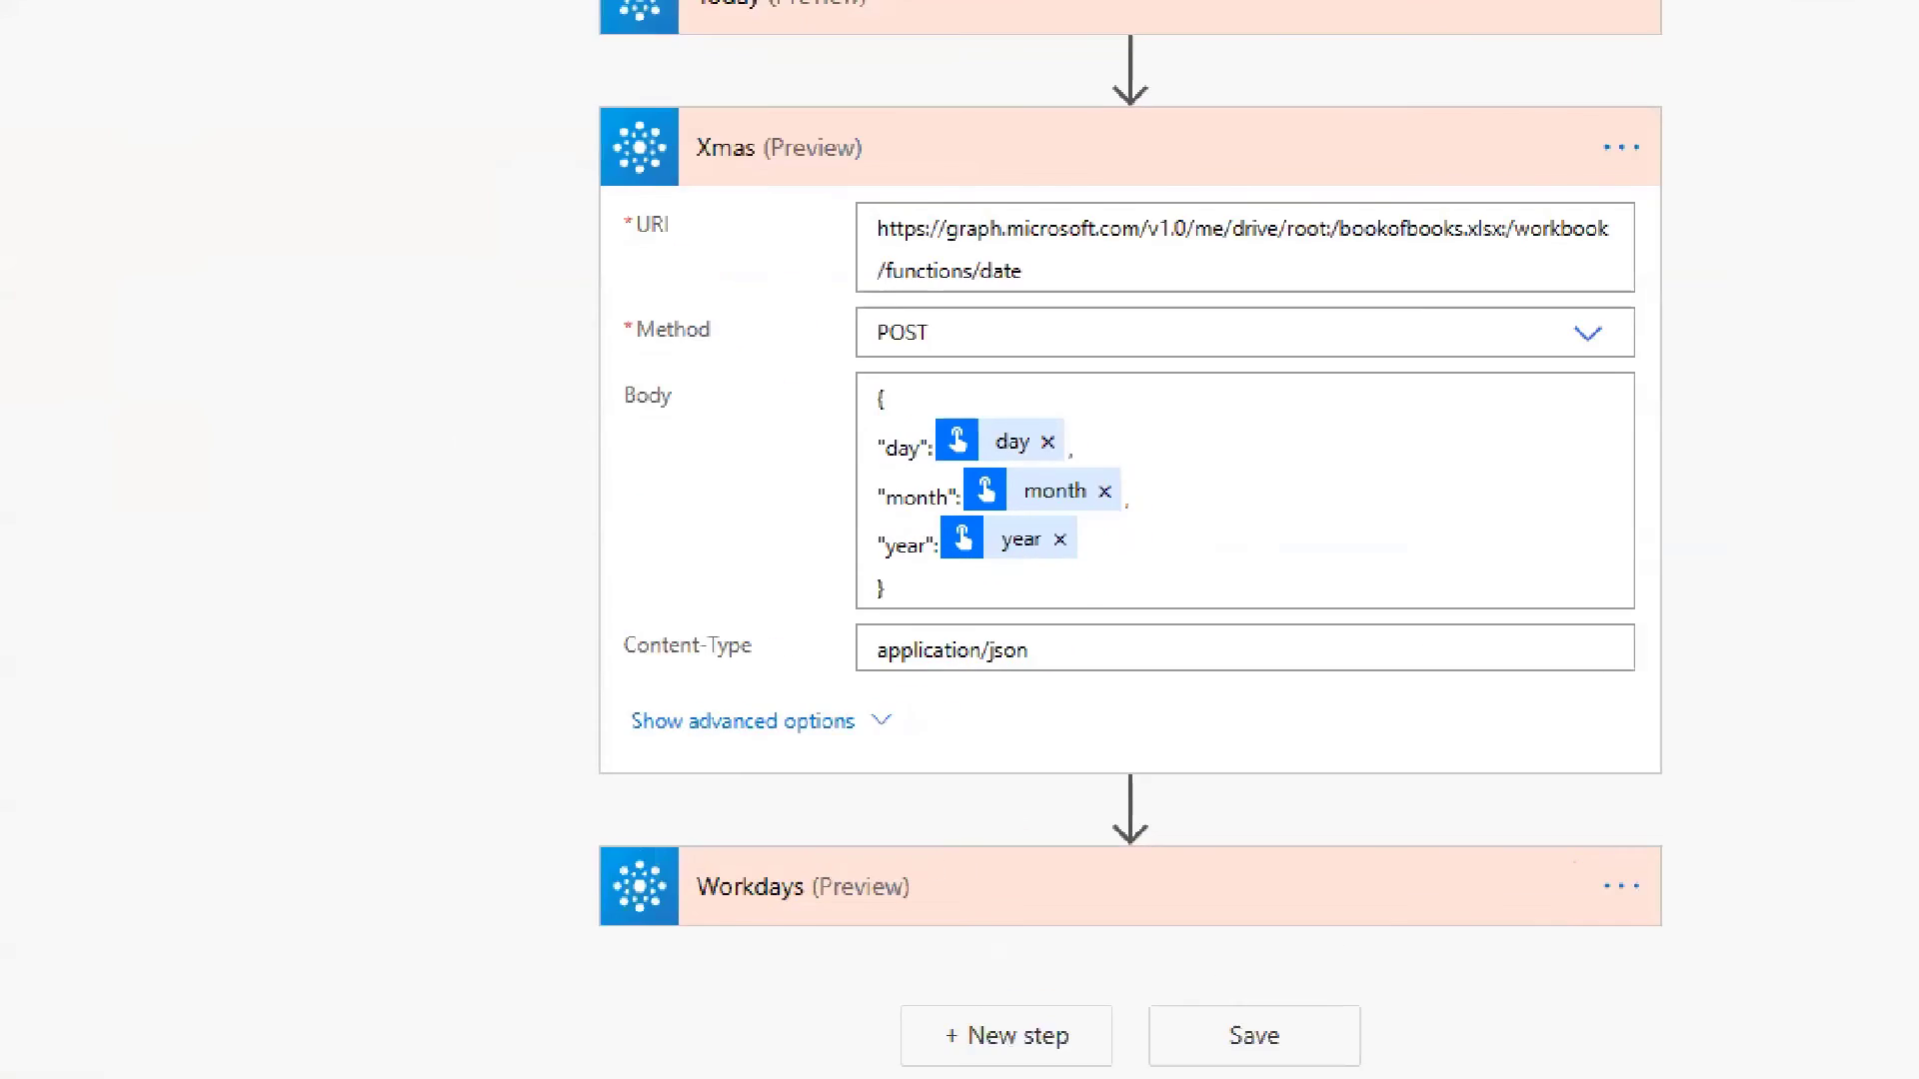
mouse_move(1188, 619)
mouse_down()
mouse_move(700, 292)
mouse_move(731, 321)
mouse_up()
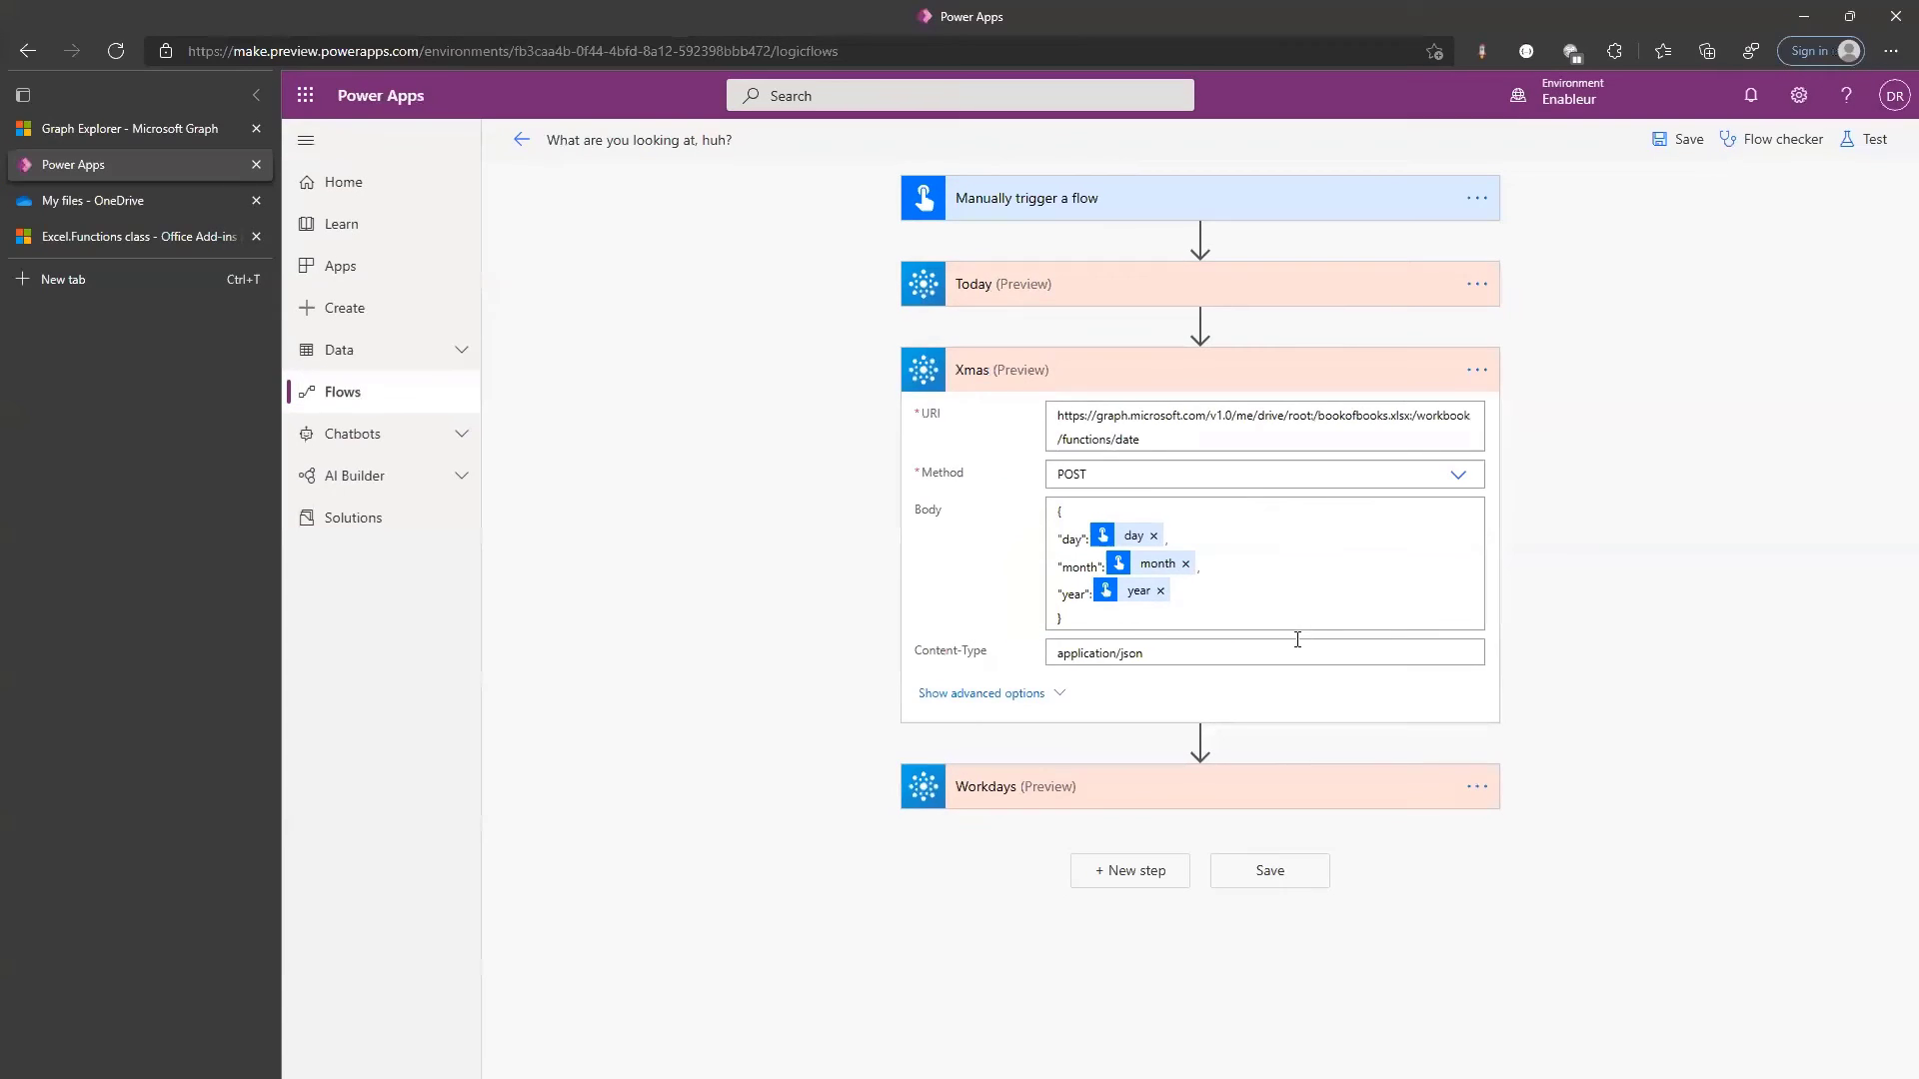
Collapse Xmas, review the Workdays step's settings, and start a flow test
click(1108, 374)
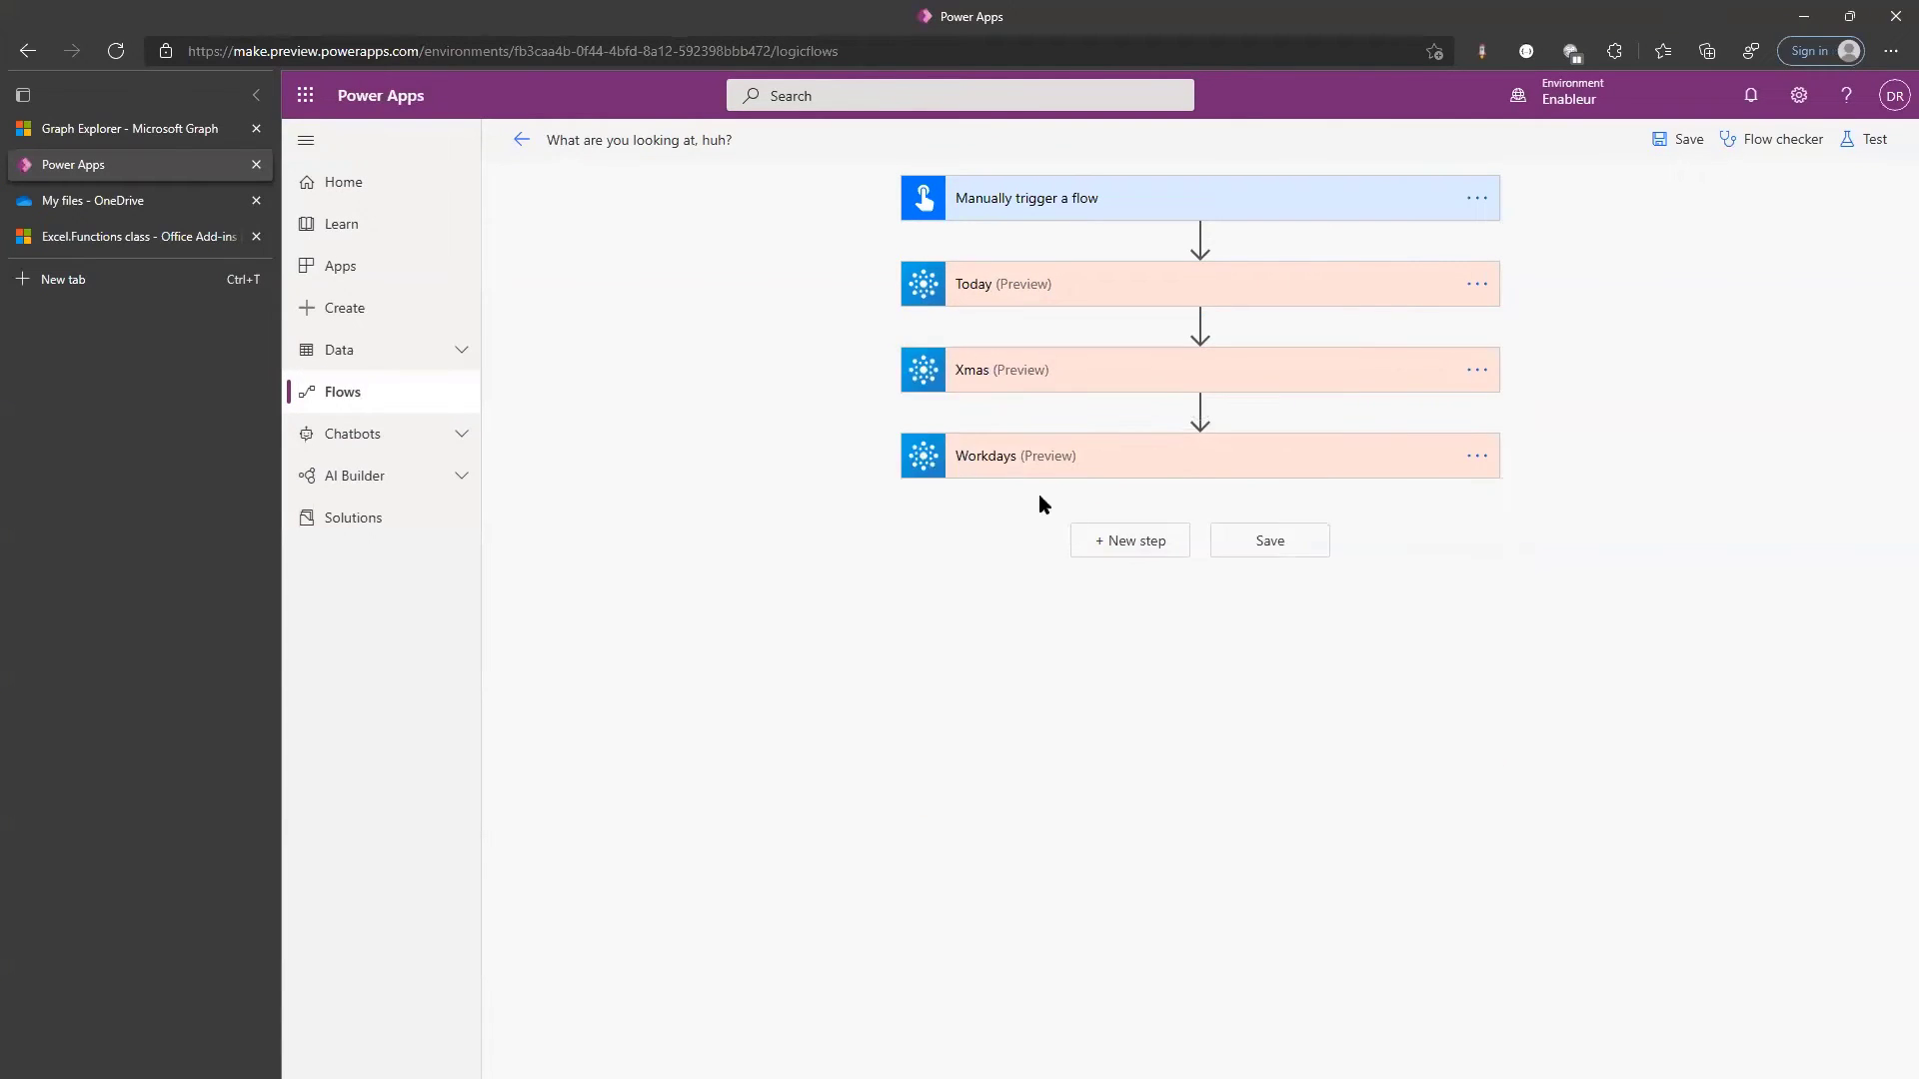
click(1045, 470)
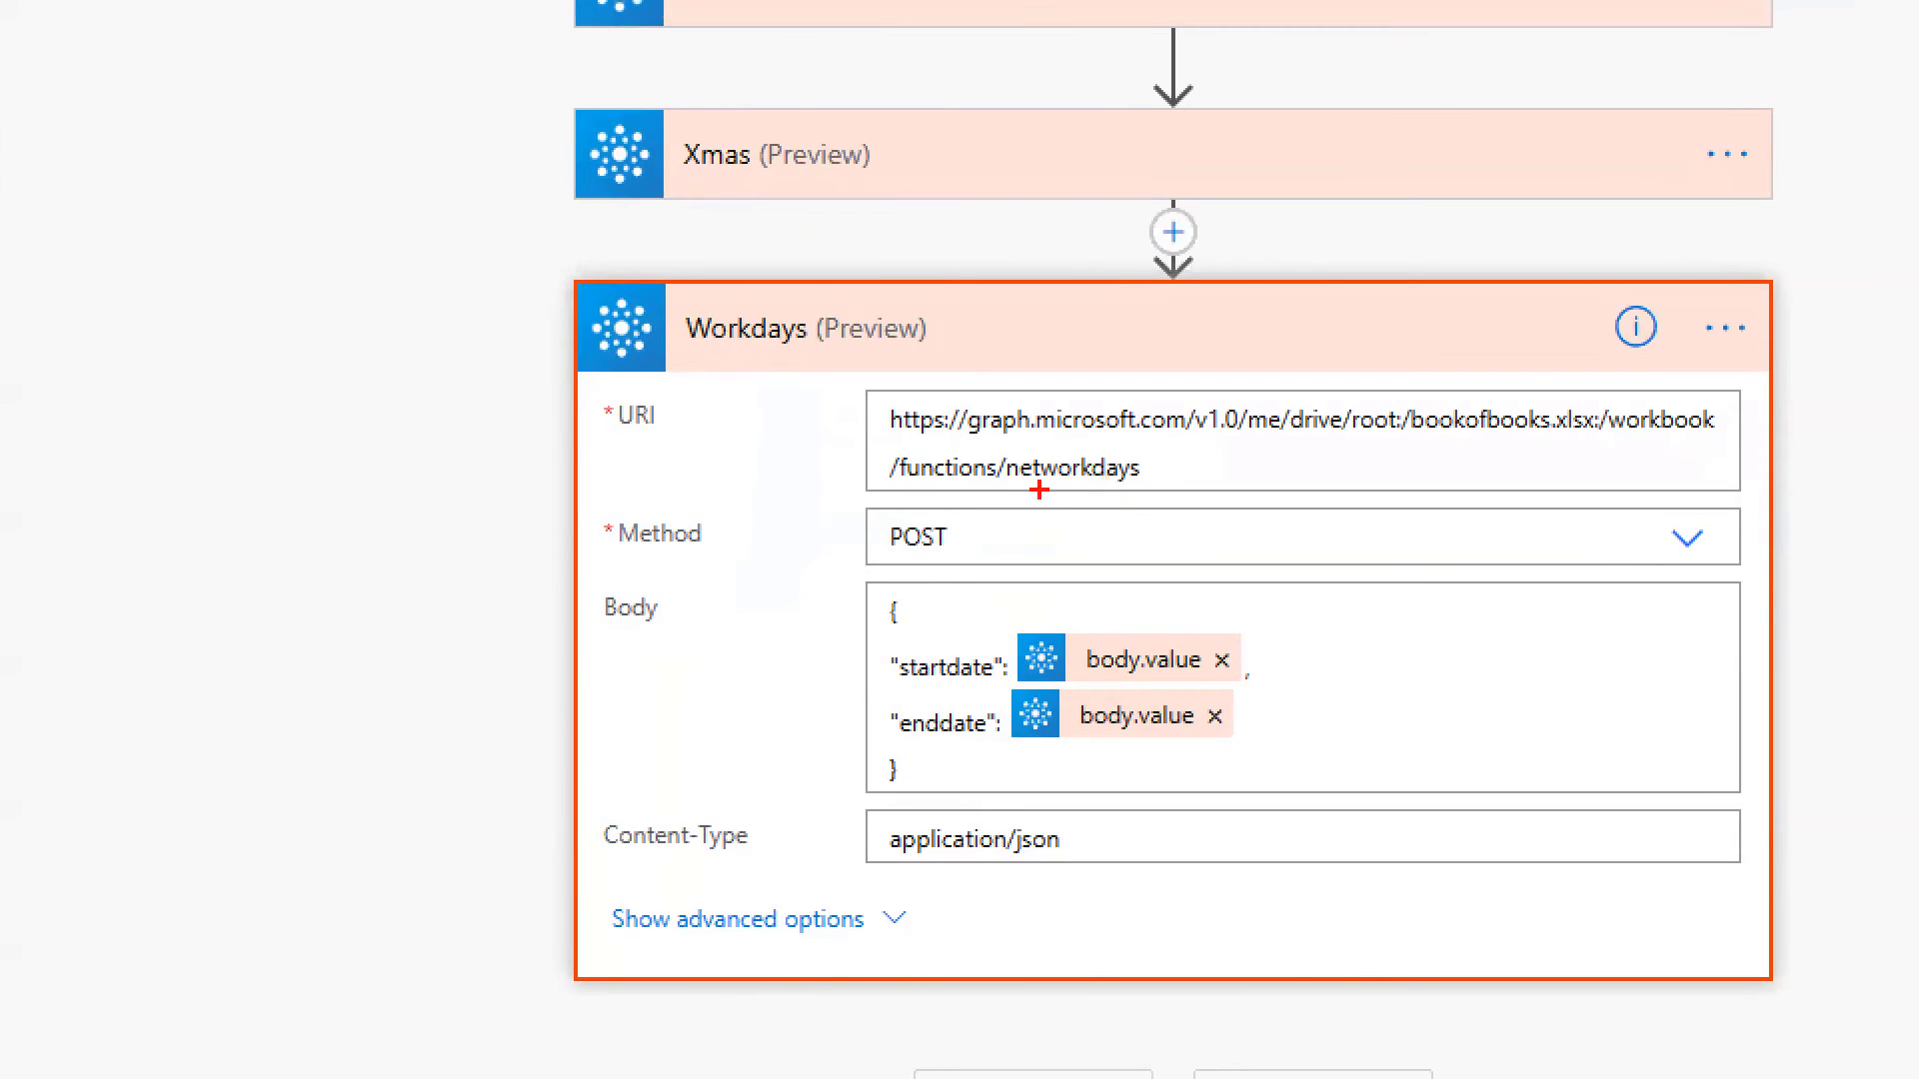
drag(1007, 493, 1152, 494)
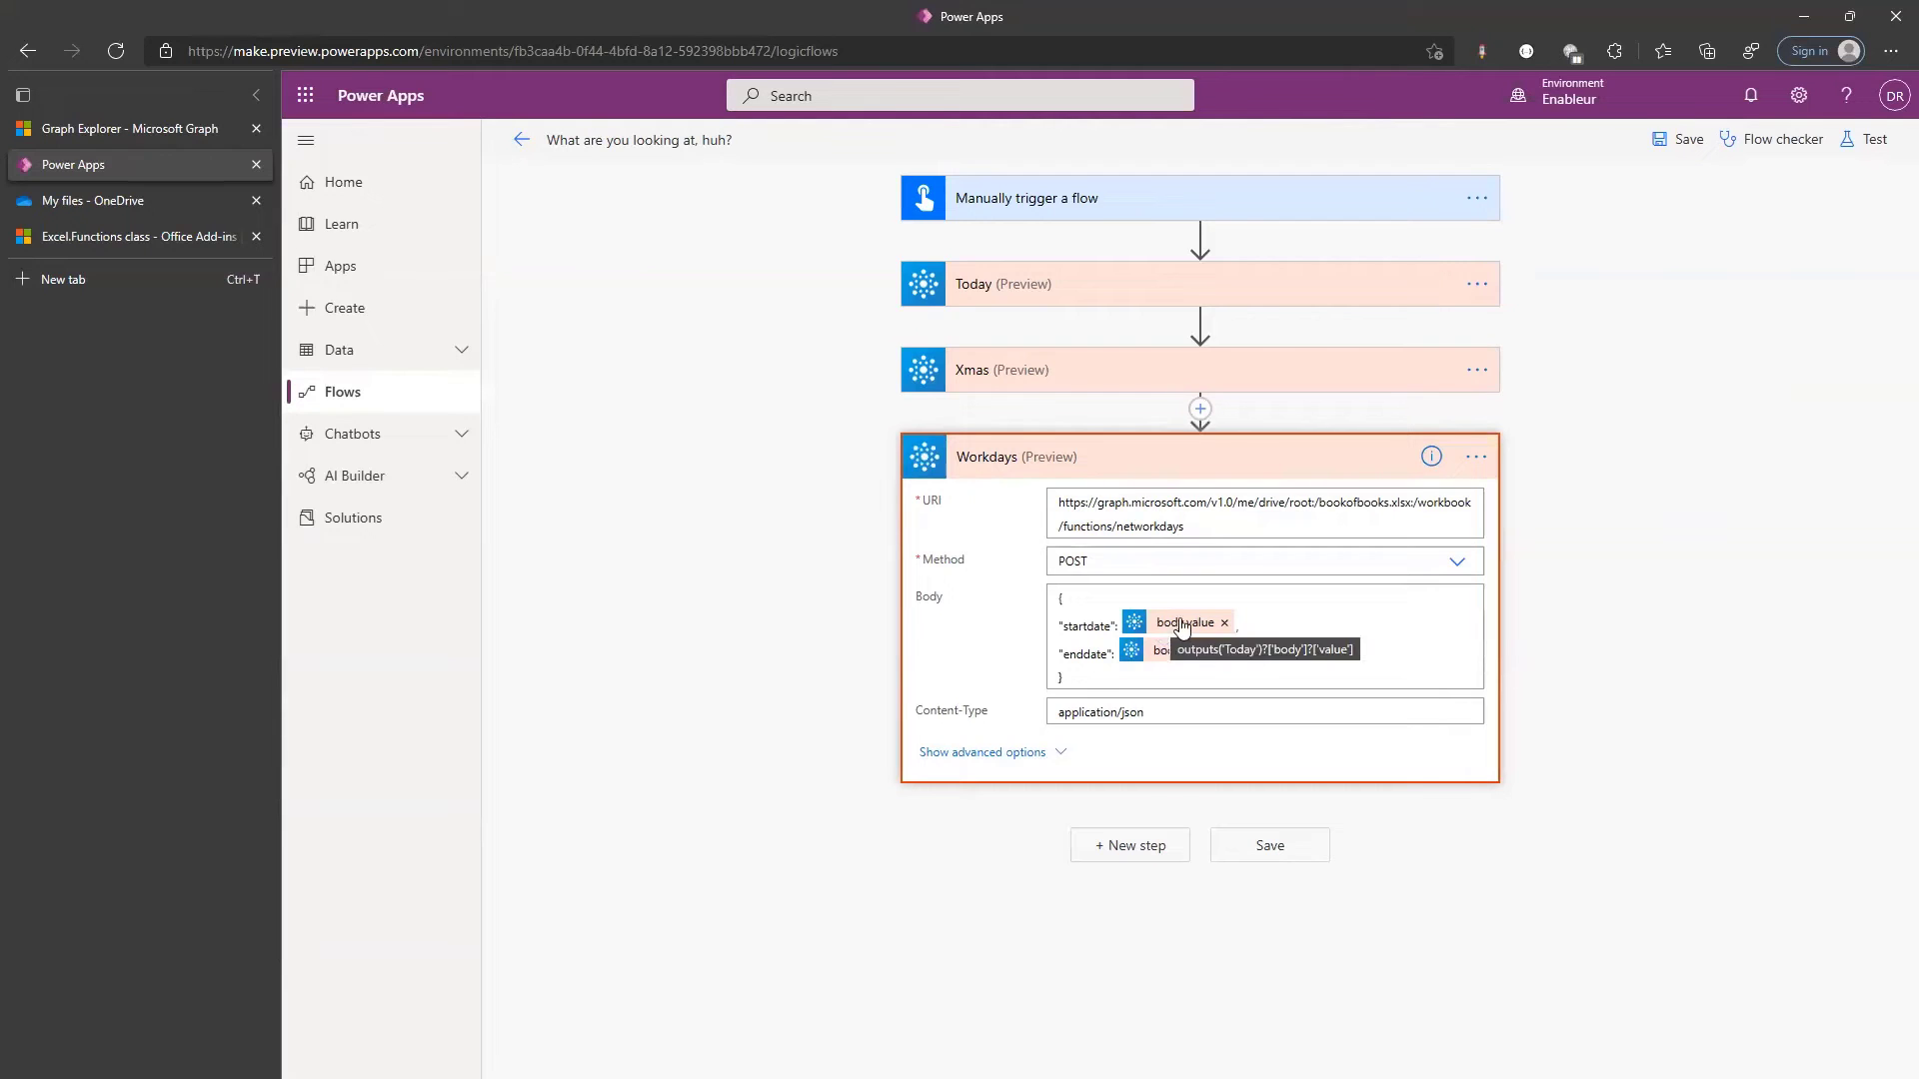
click(1869, 142)
Test the flow manually with day 25, month 12, year 2021 and confirm Workdays returns 77
click(1647, 189)
click(1661, 1044)
text(2021)
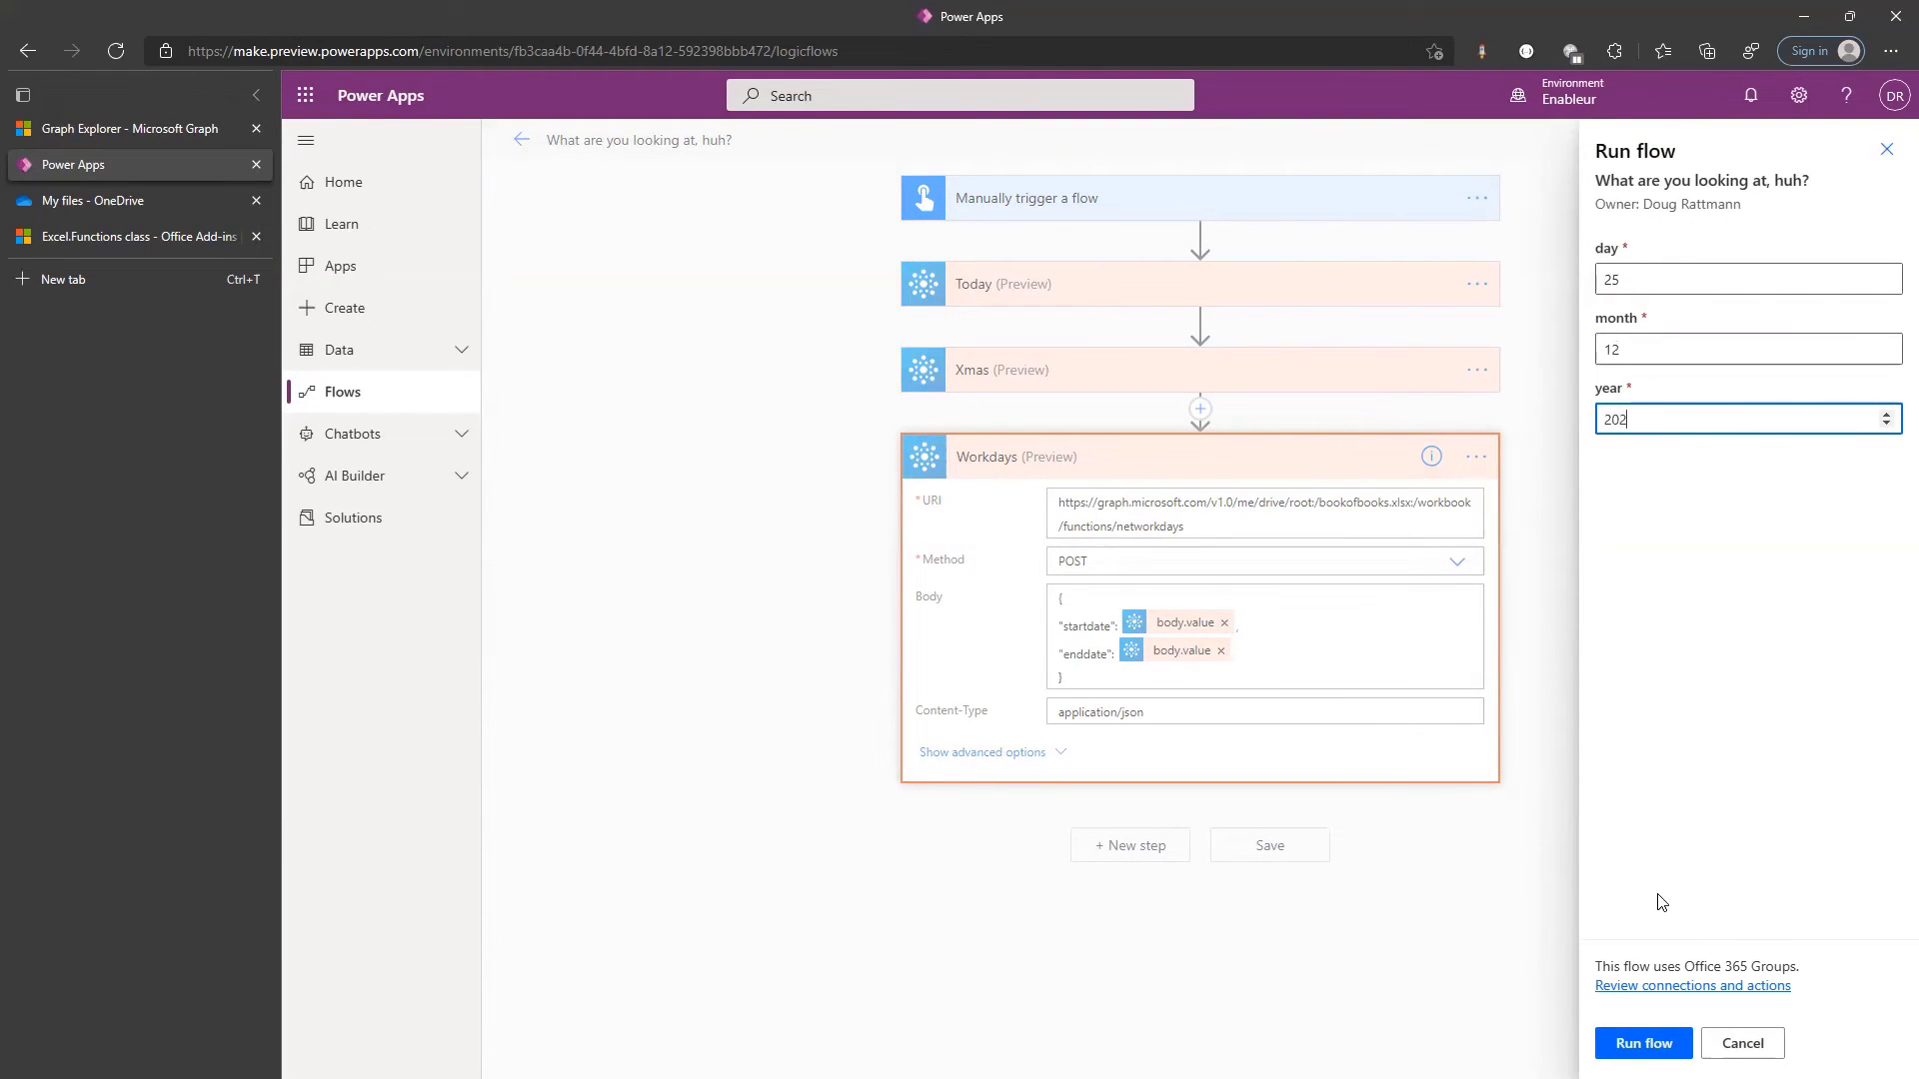
click(1626, 1045)
key(Return)
click(1635, 1042)
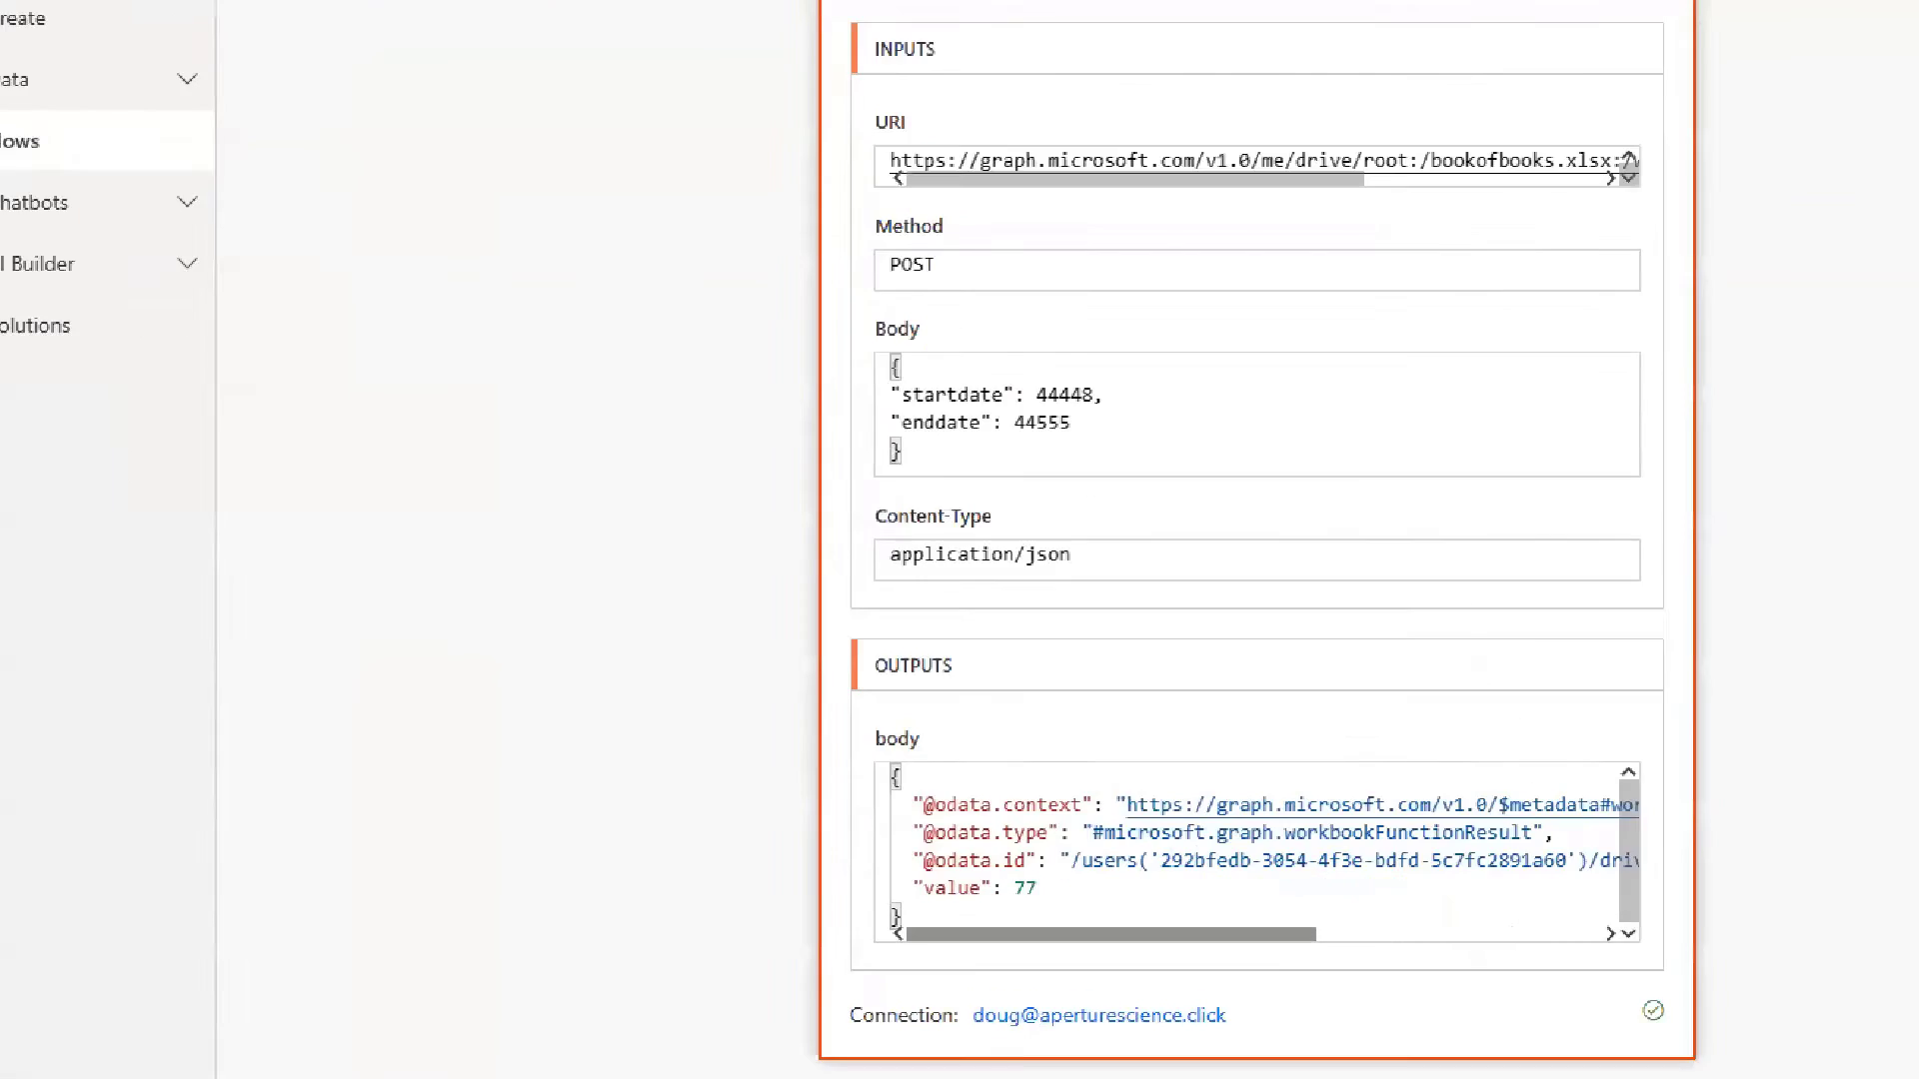
mouse_move(1048, 896)
mouse_down()
mouse_move(837, 849)
mouse_move(828, 822)
mouse_up()
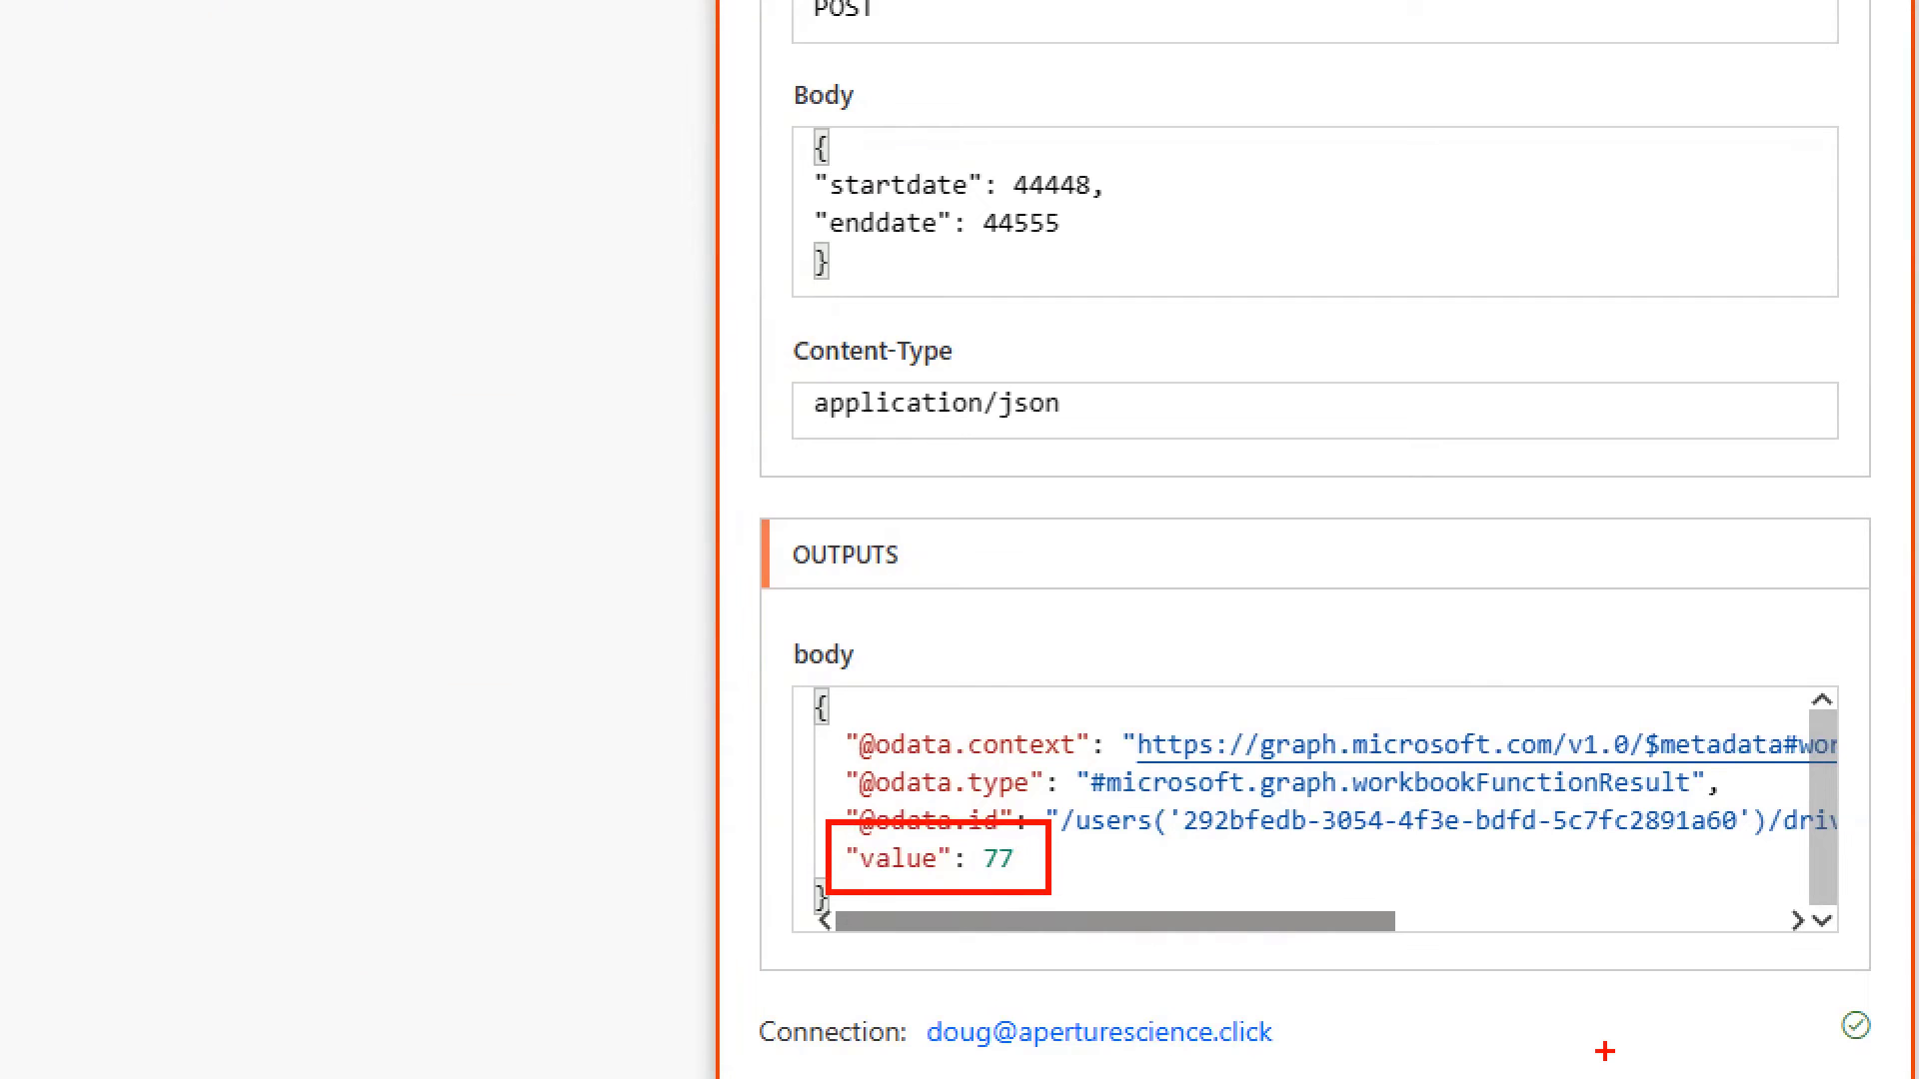
key(Escape)
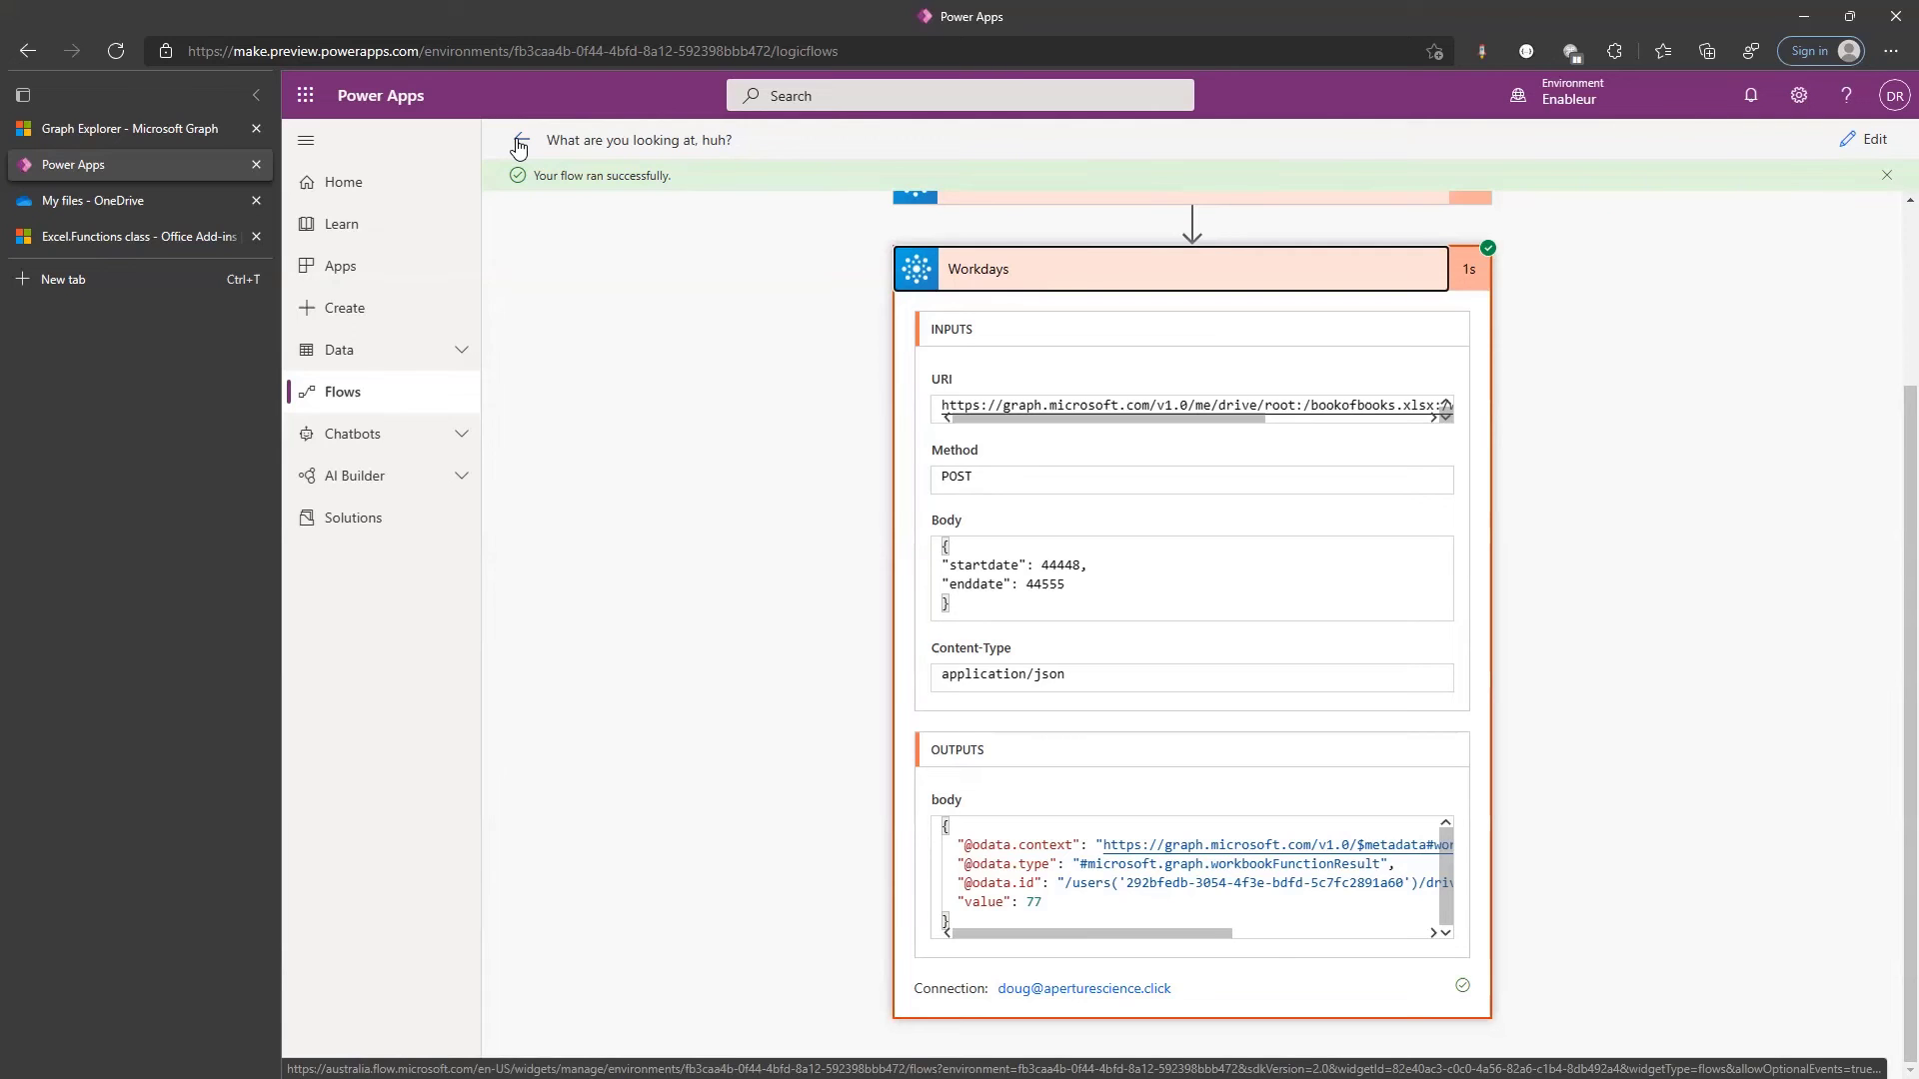
Leave the run and scroll the Excel.Functions docs up to the Methods table (abs through atan2)
click(519, 143)
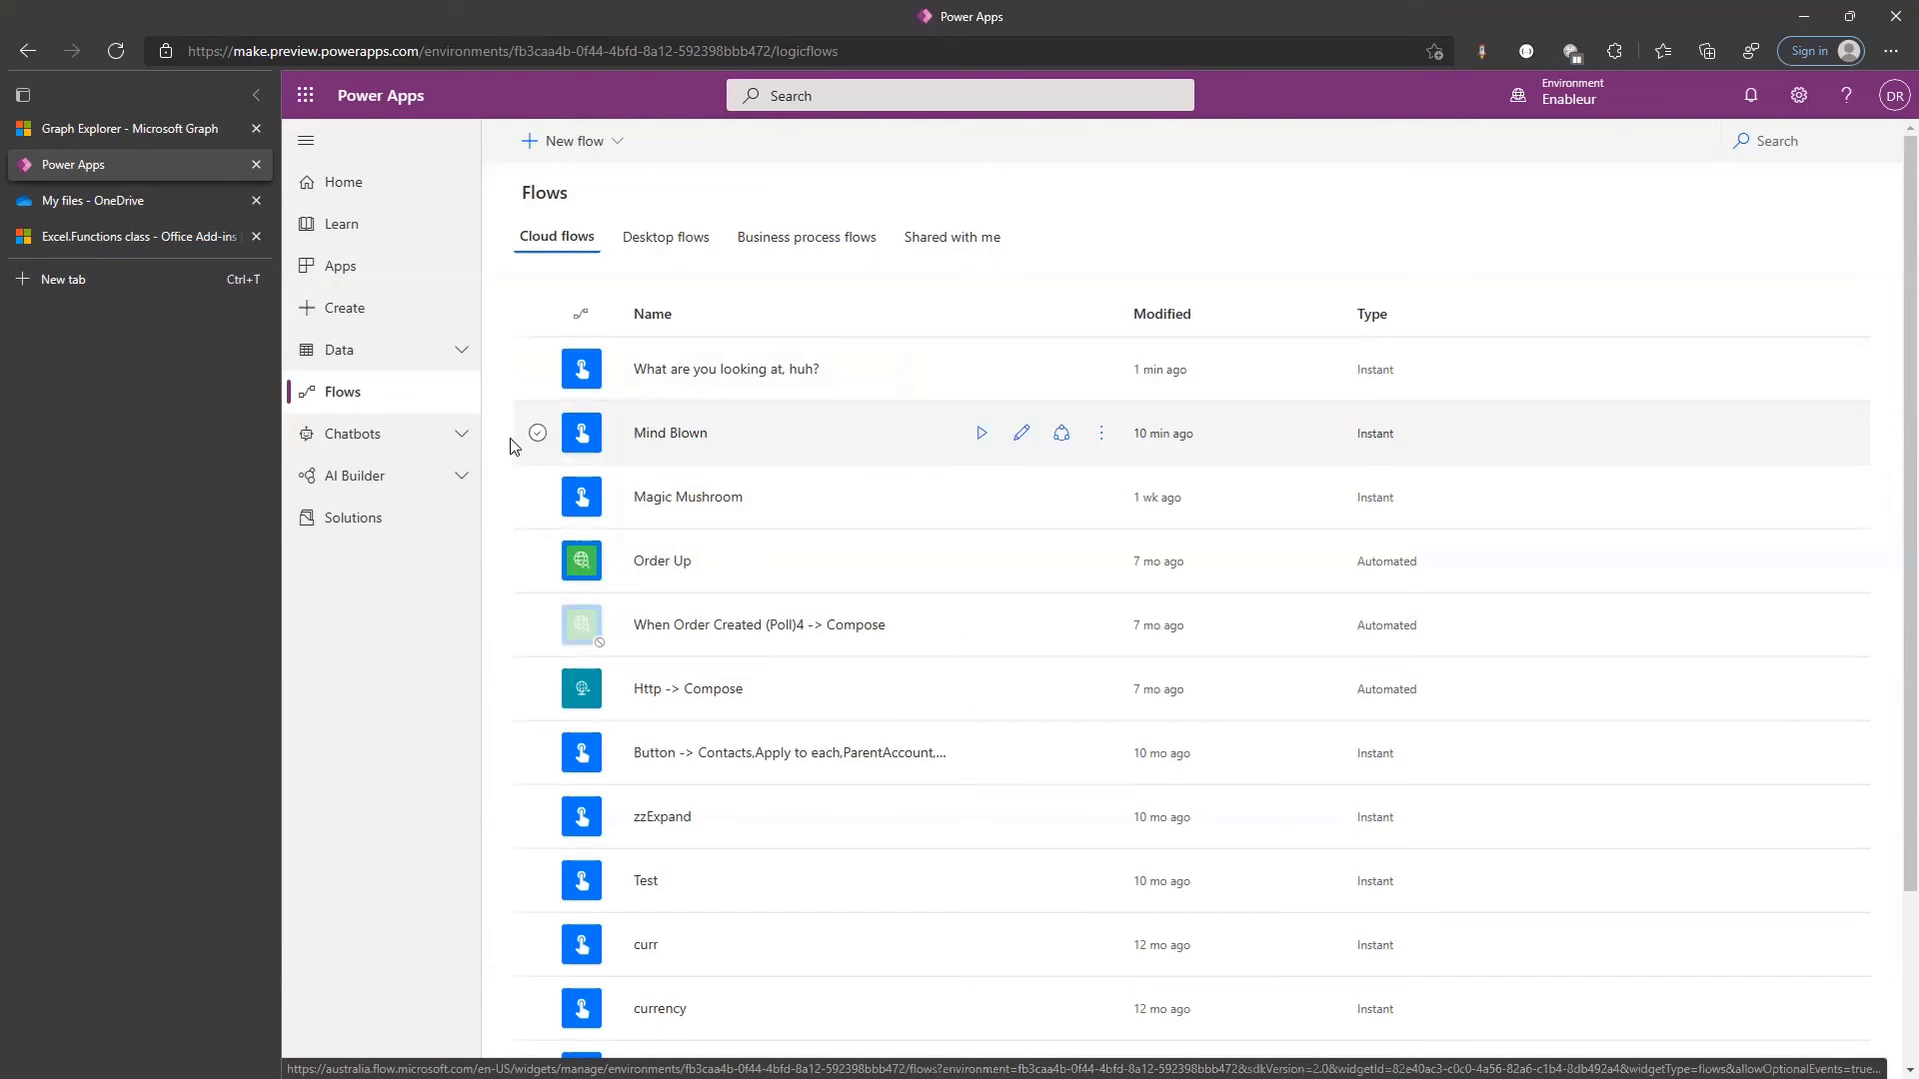
click(148, 242)
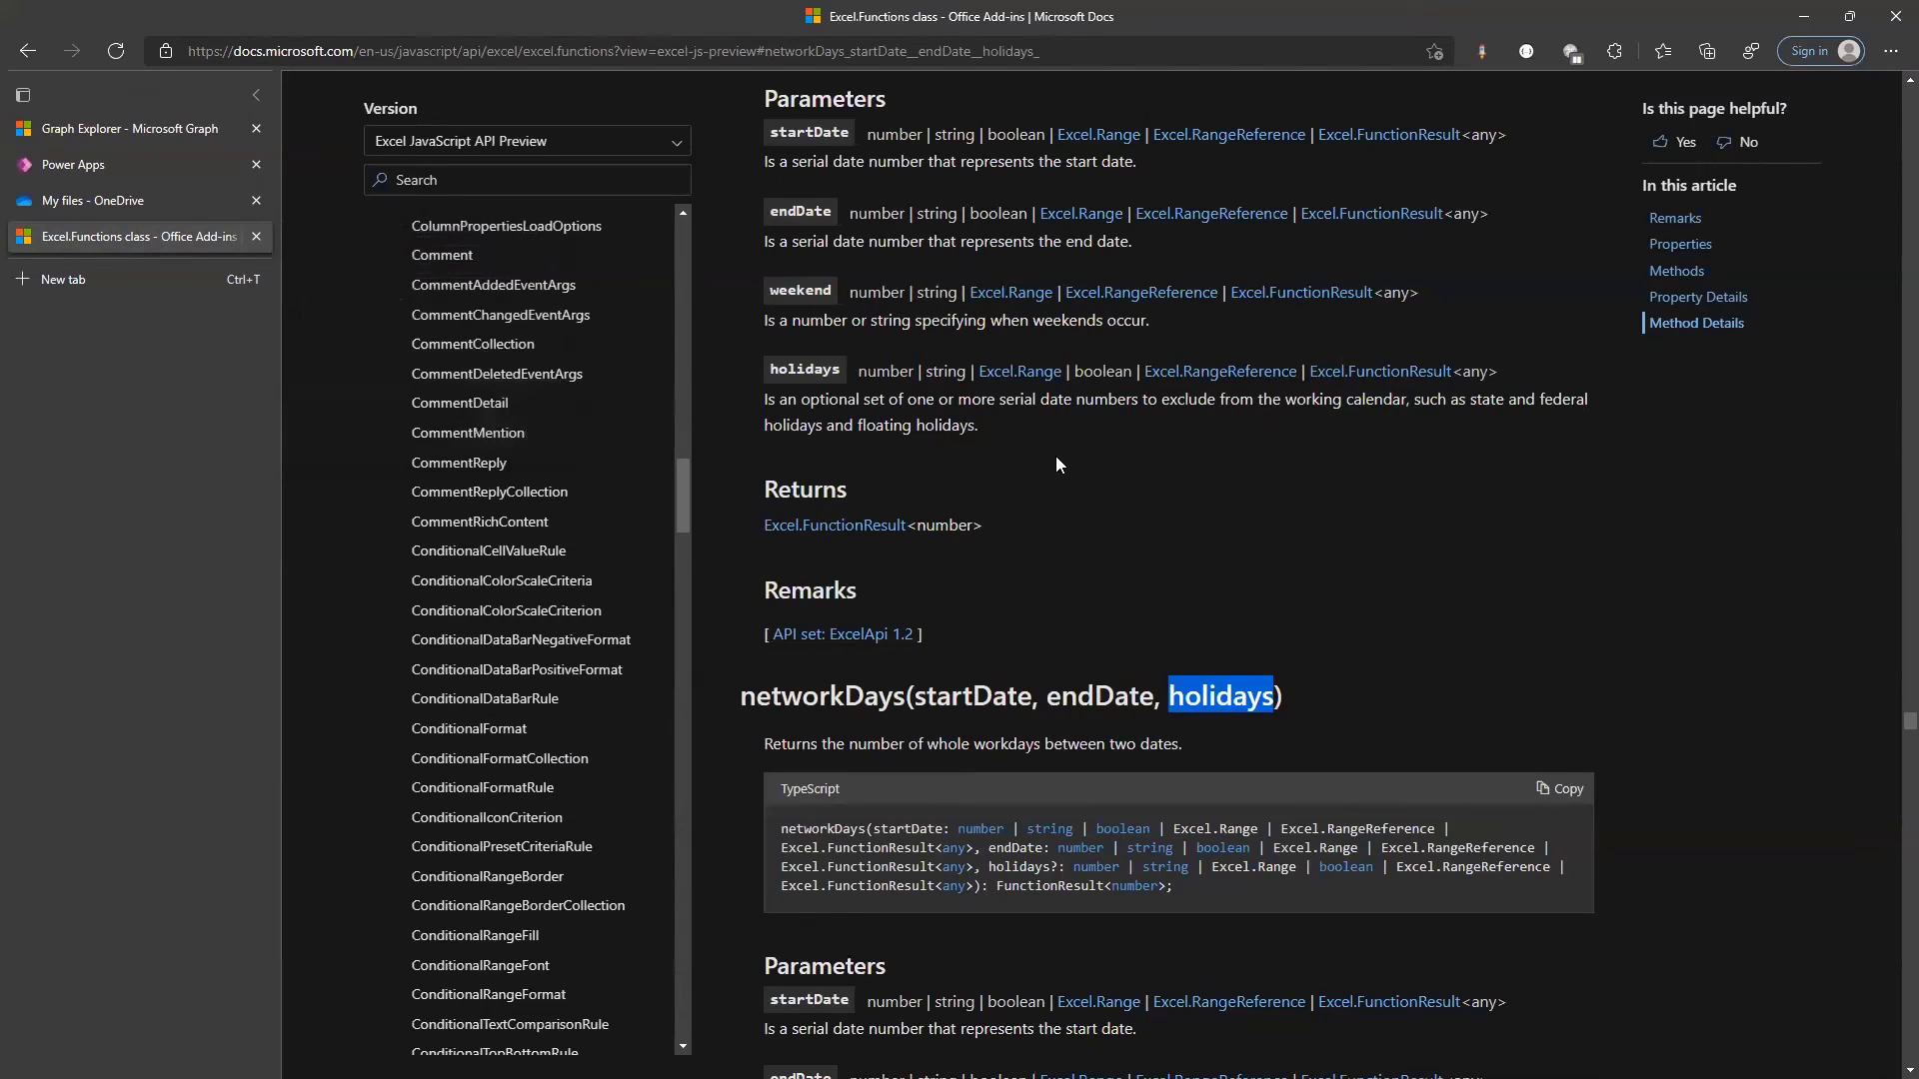
scroll(1057, 465, up, 20)
drag(1910, 711, 1889, 118)
scroll(1525, 580, up, 20)
scroll(786, 482, down, 6)
scroll(878, 488, up, 3)
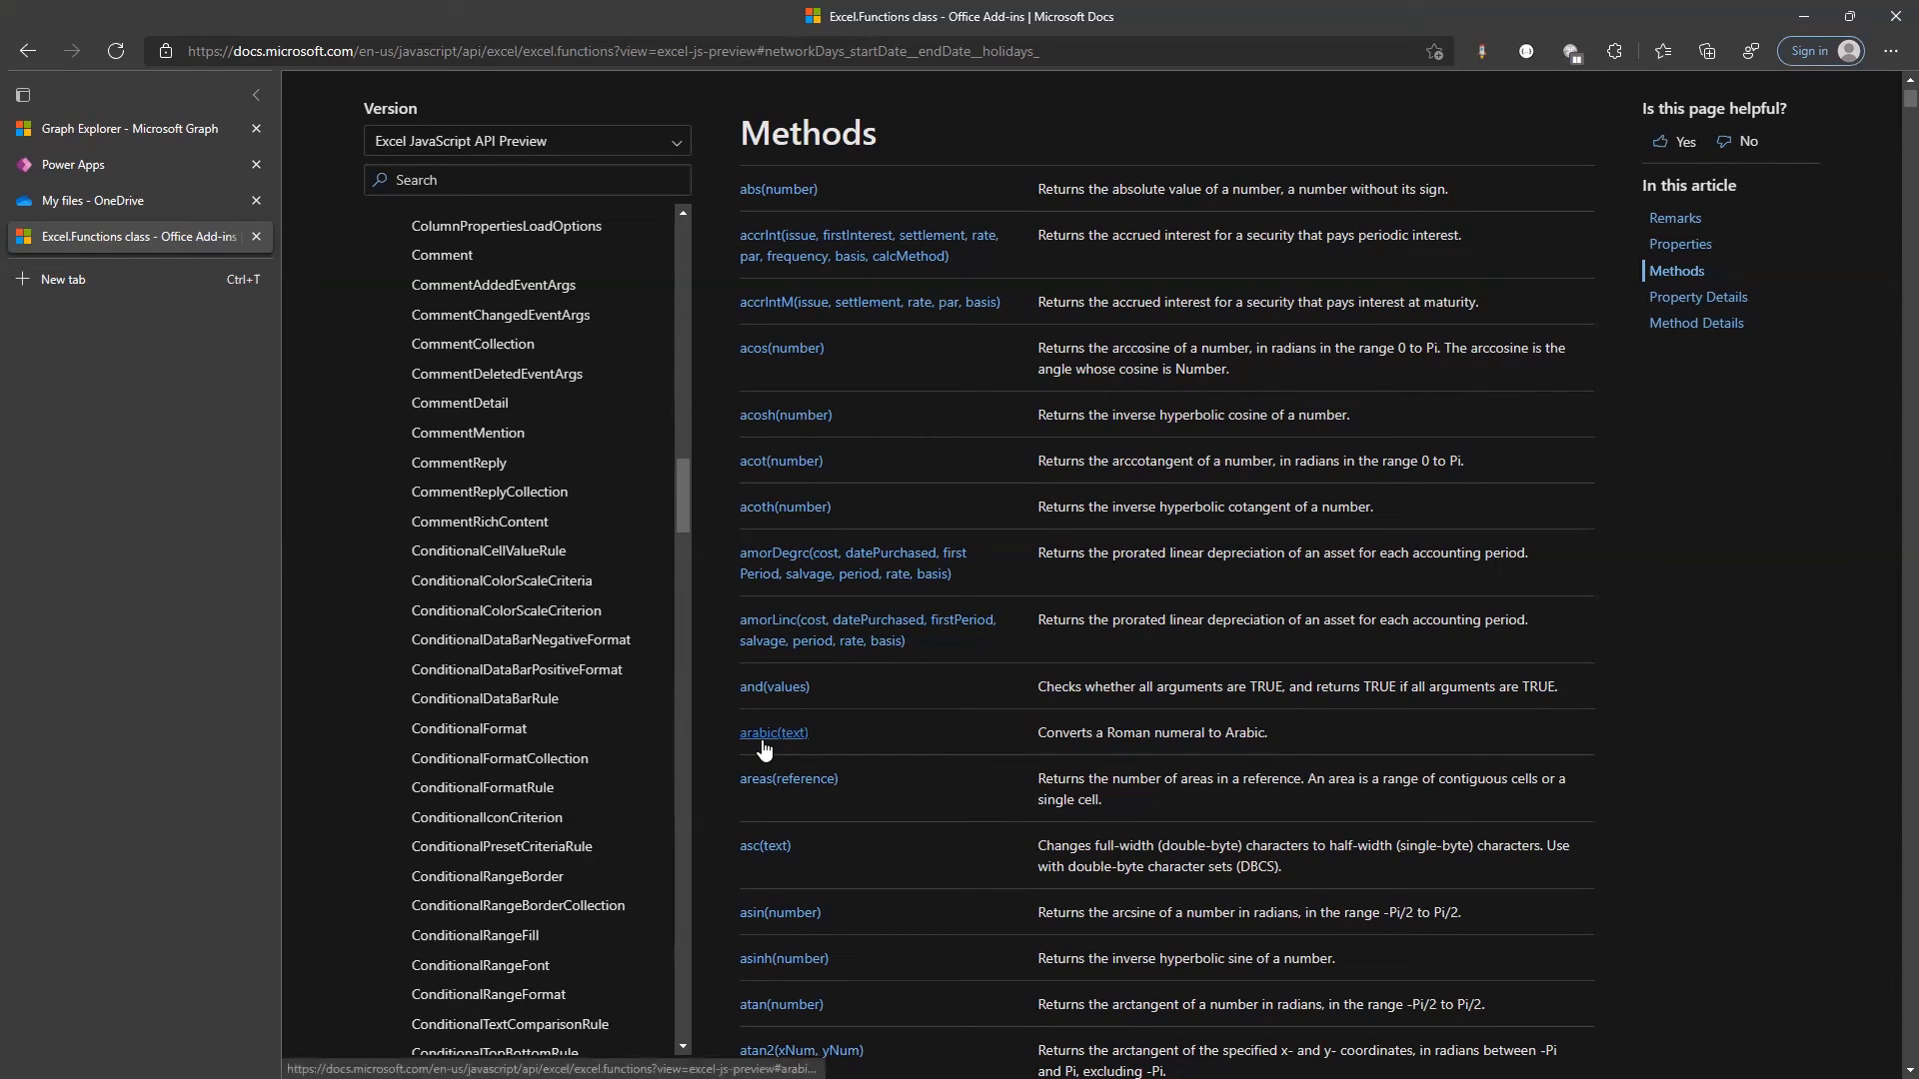
Find 'roman(' on the page to reach the roman(number, form) reference
key(ctrl+f)
text(r)
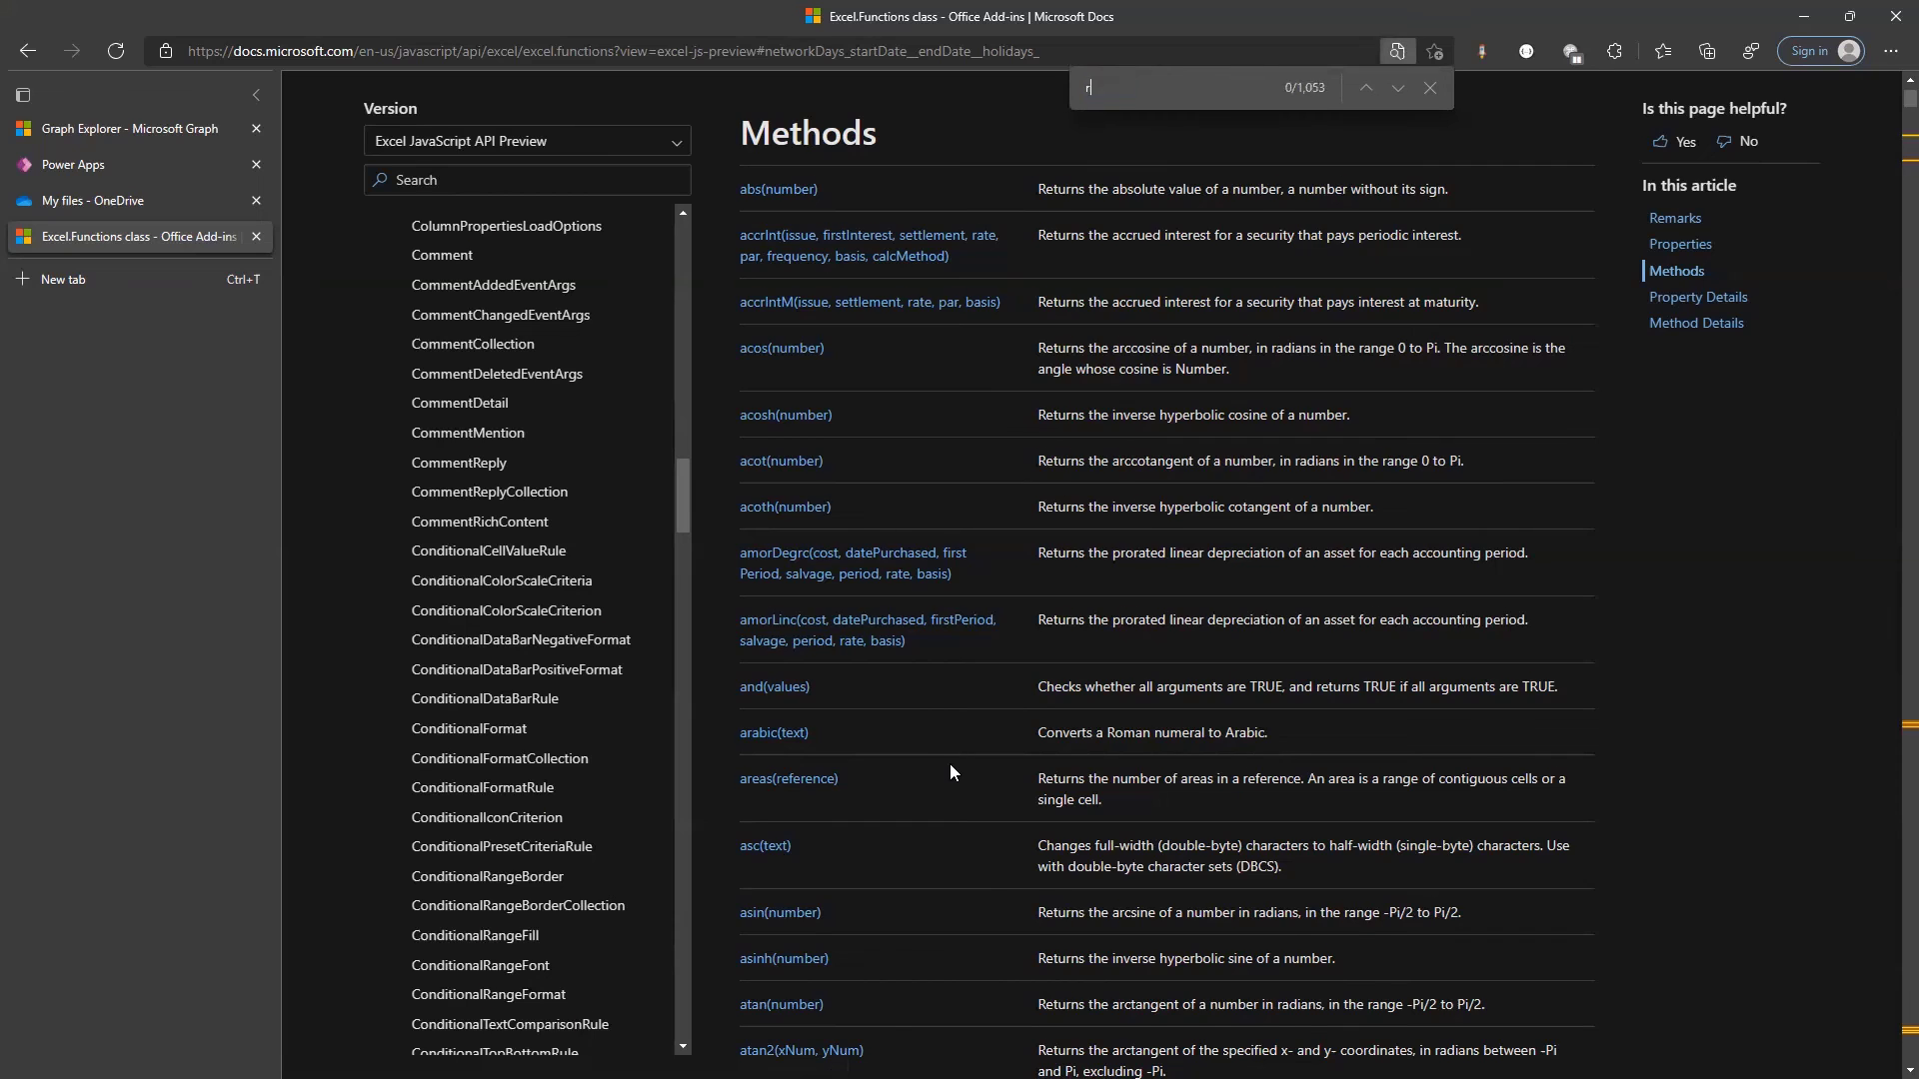
text(oman()
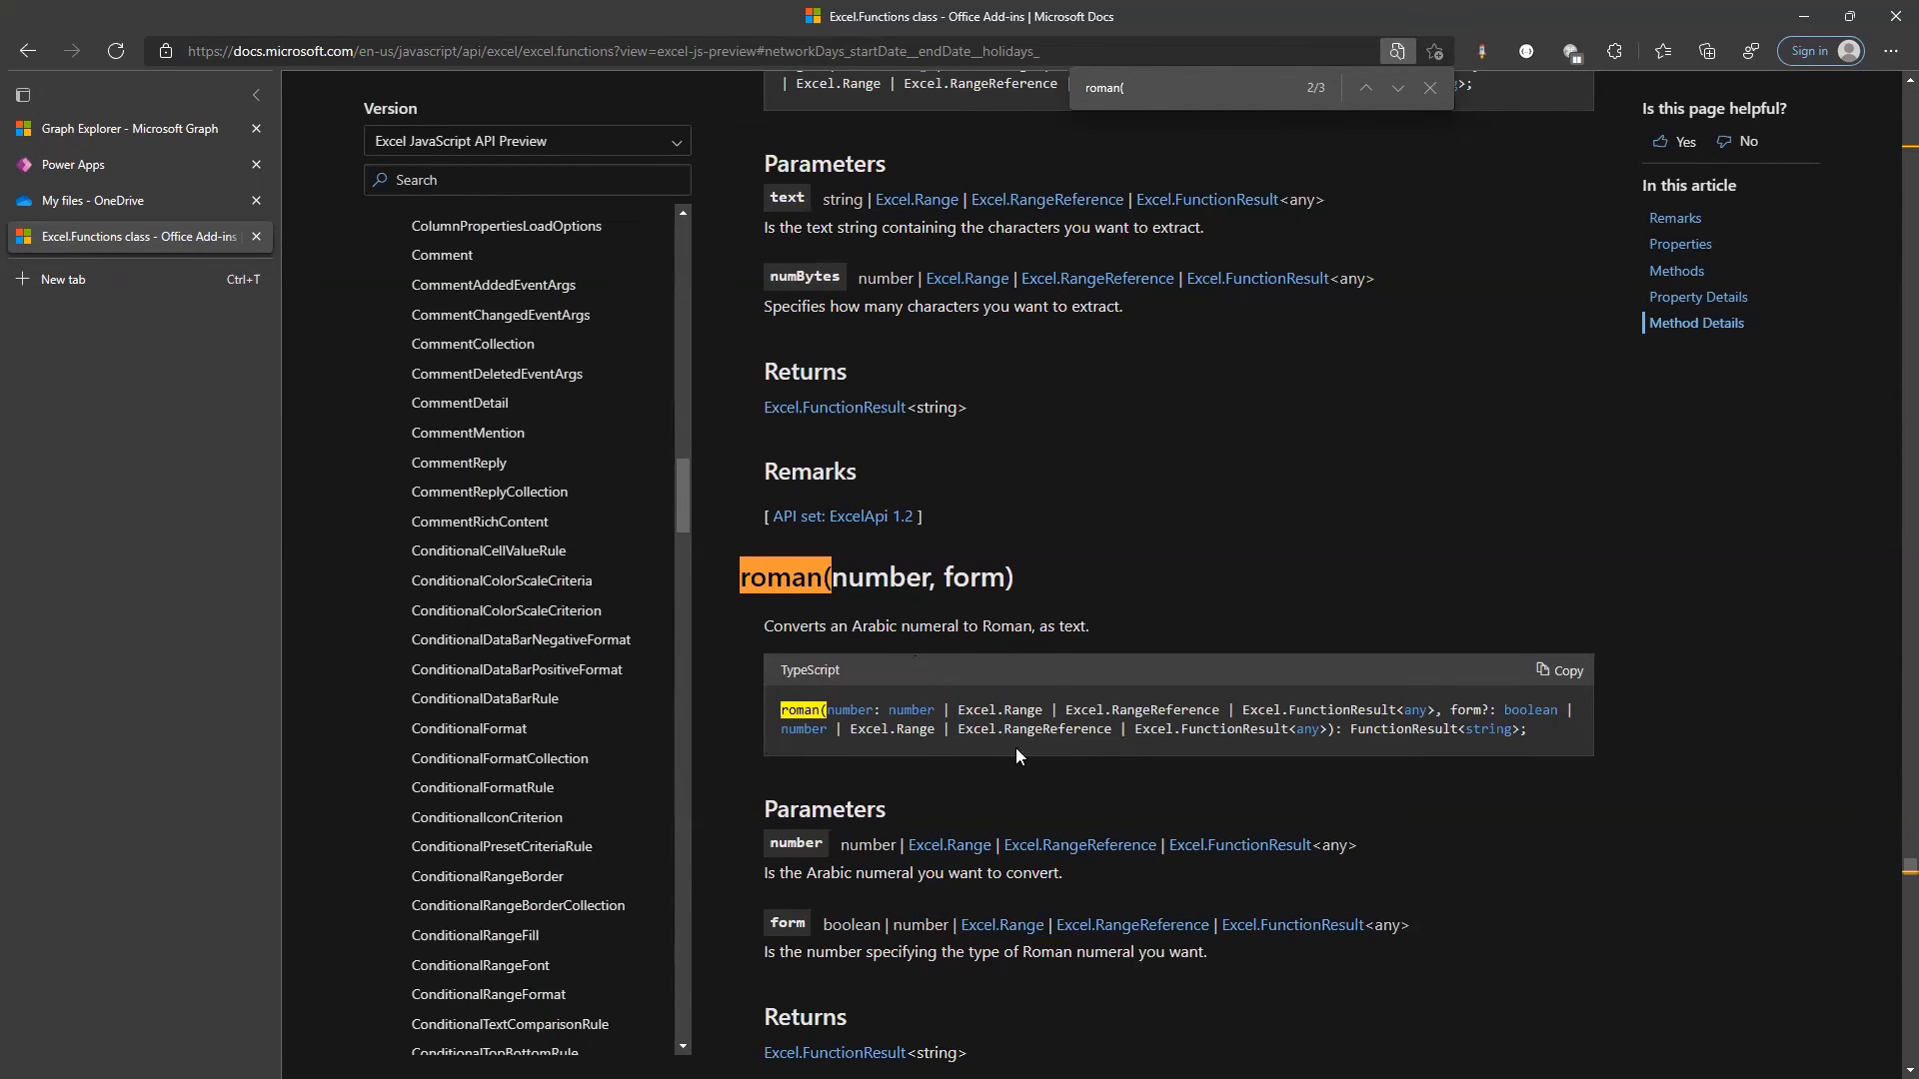
scroll(1015, 757, down, 2)
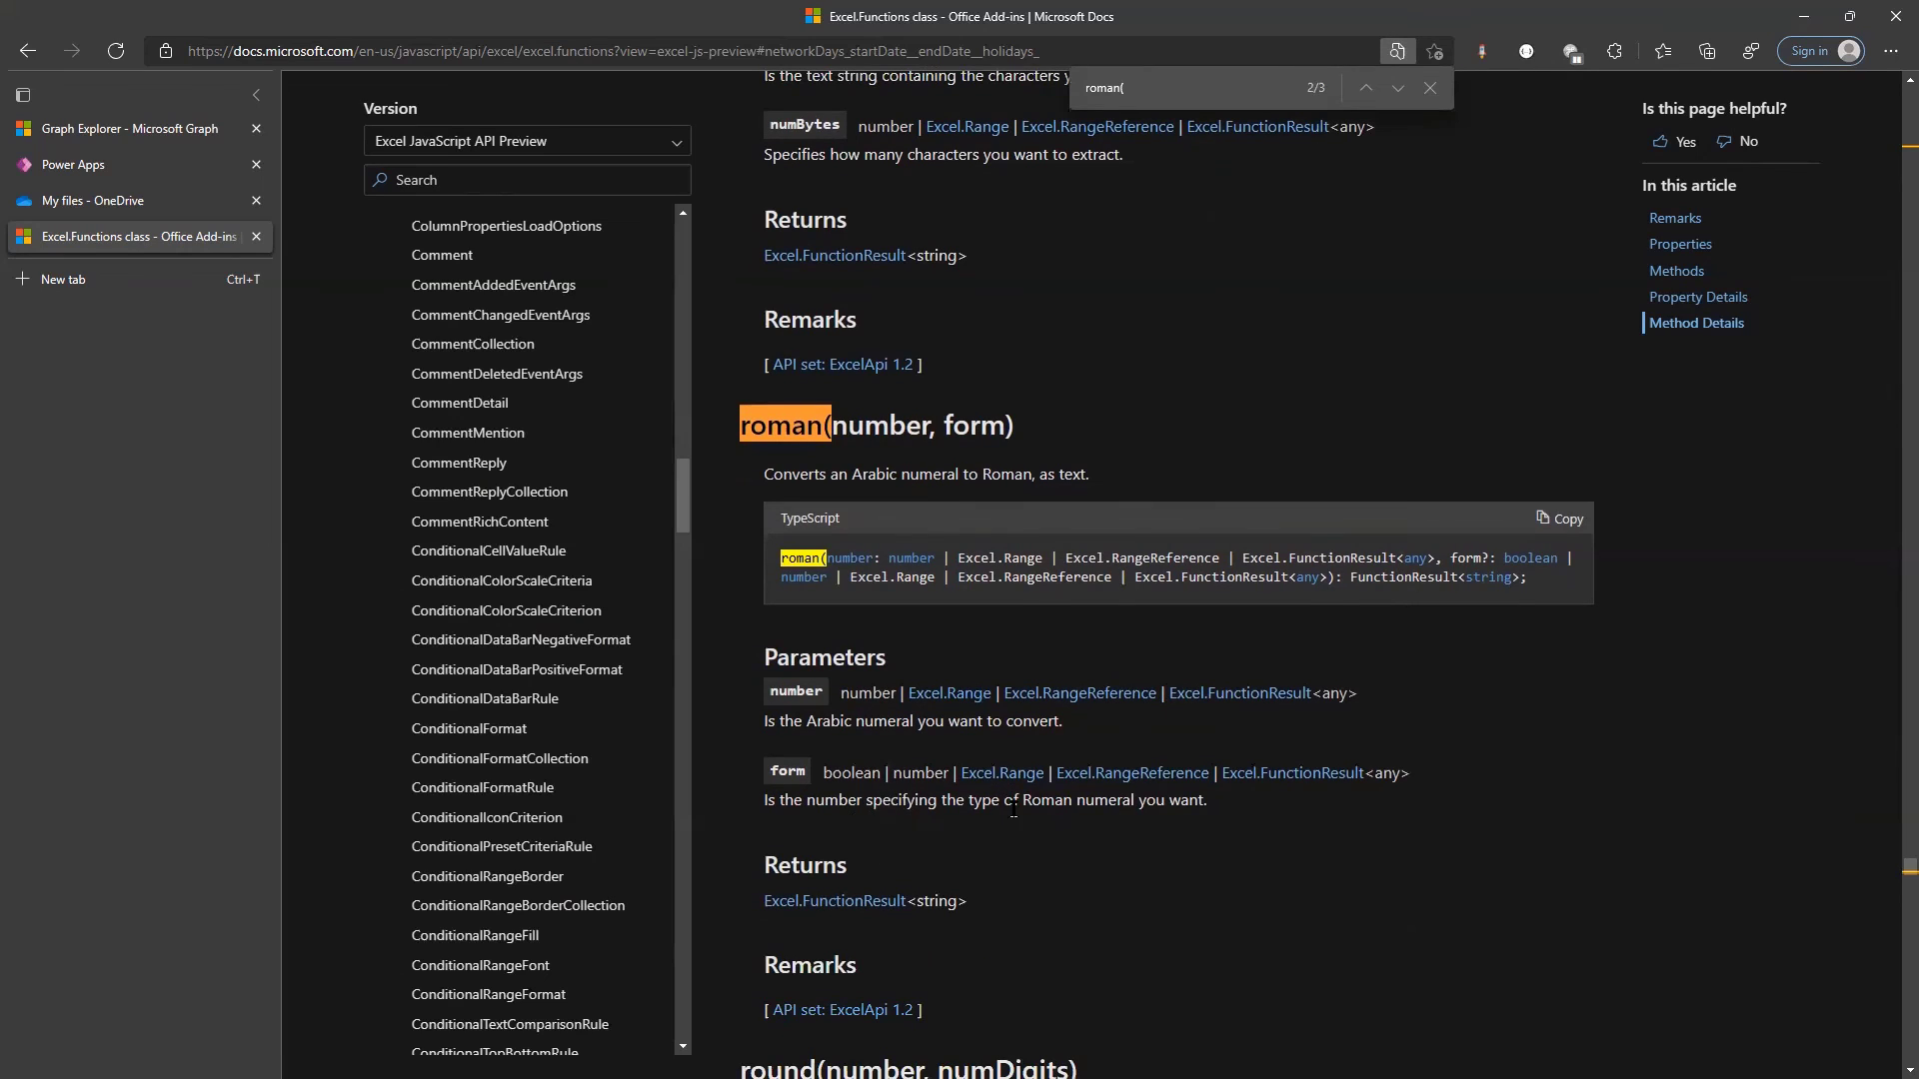